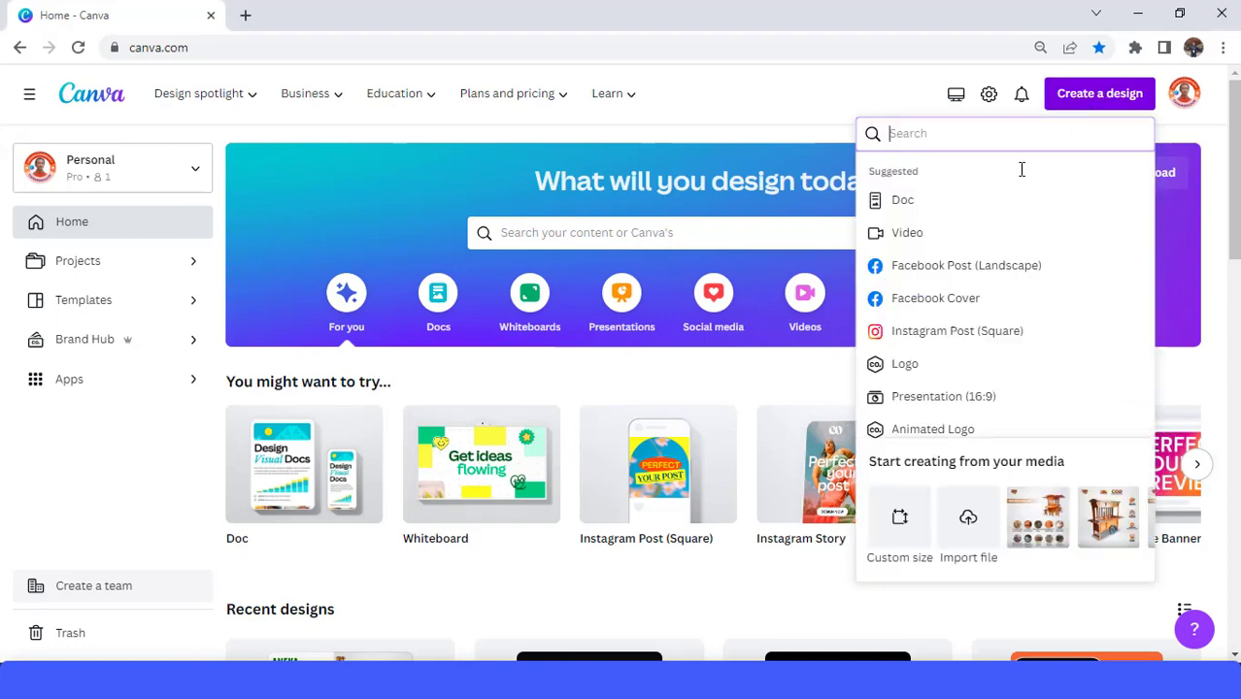
Start a 1080 × 1350 px Instagram portrait post found by searching 'ins'
{"action": "type", "text": "i"}
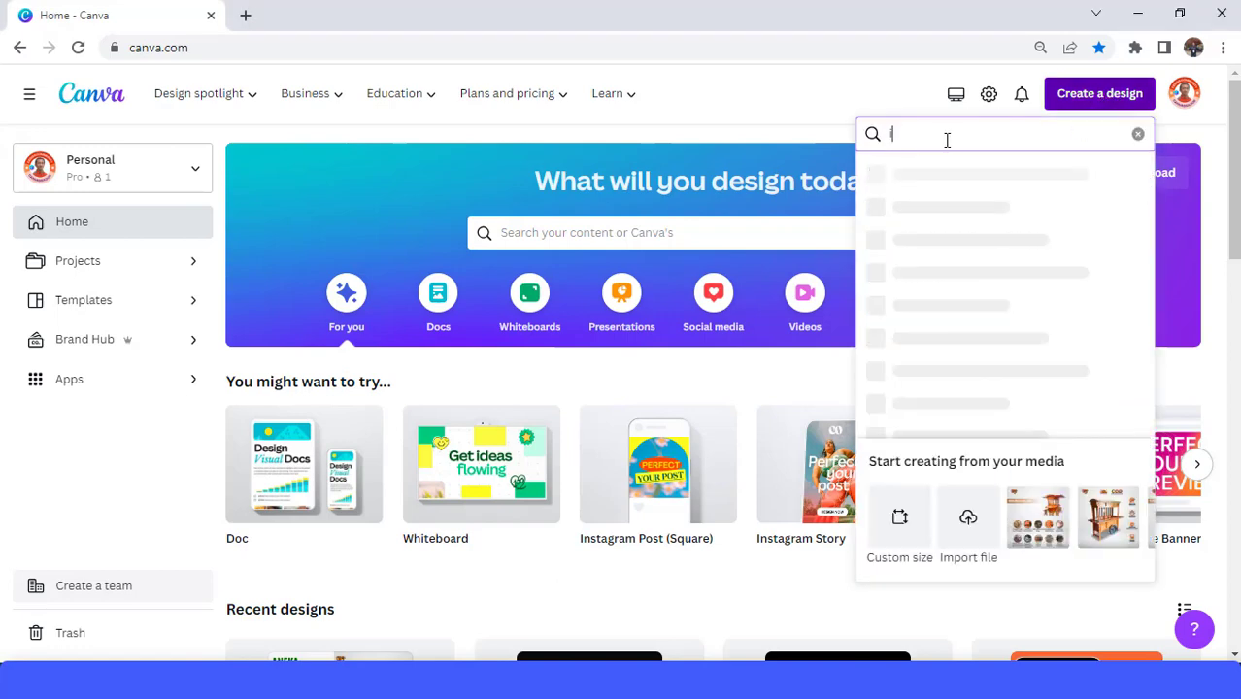
{"action": "type", "text": "ns"}
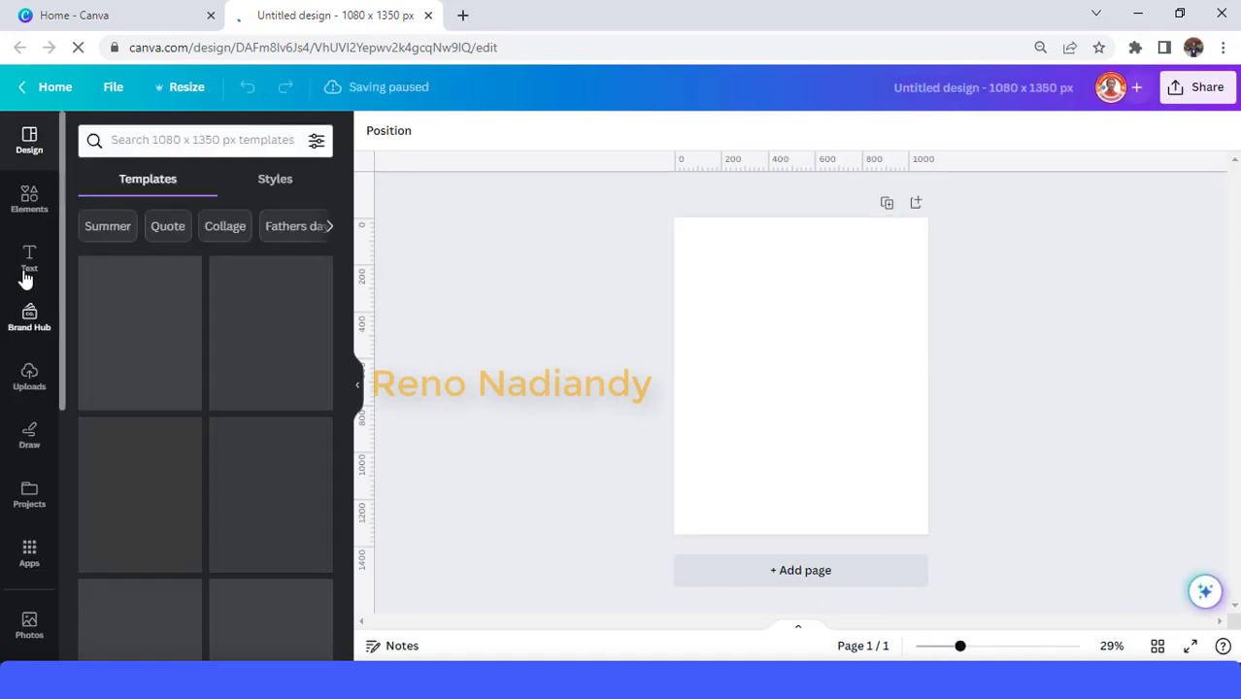
Set the abstract white-and-gray gradient image from Recently used as the page background
{"action": "left_click", "coordinate": [30, 204]}
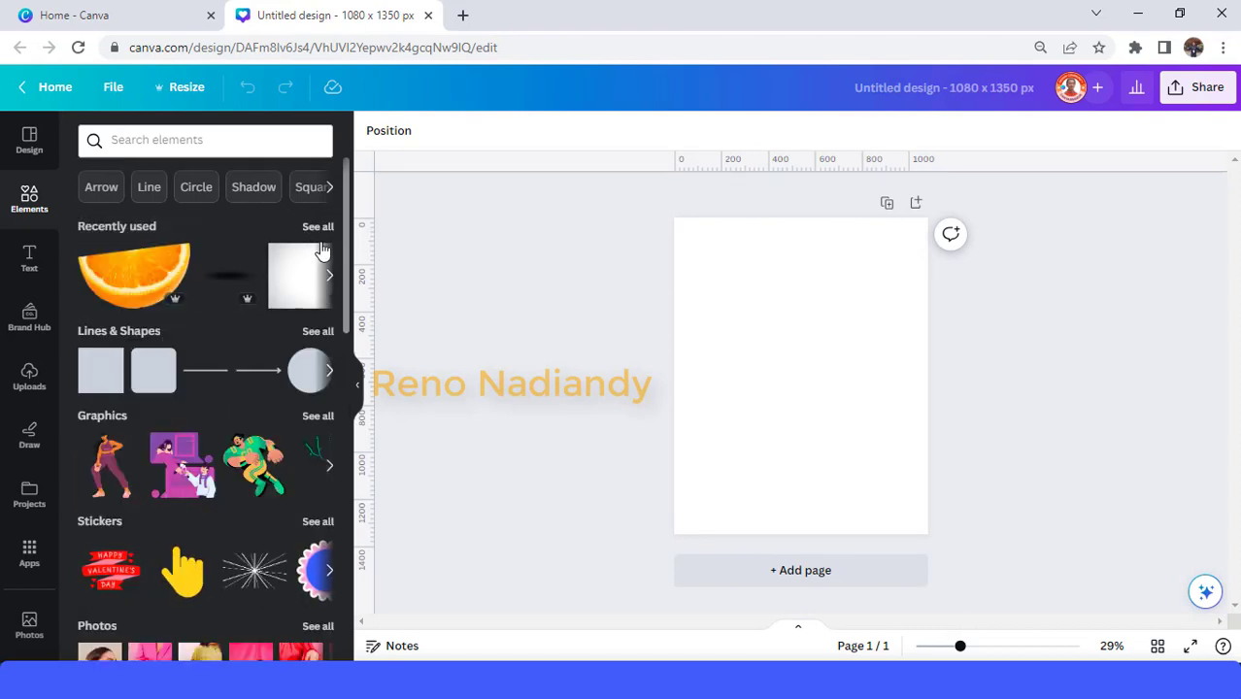
{"action": "left_click", "coordinate": [318, 227]}
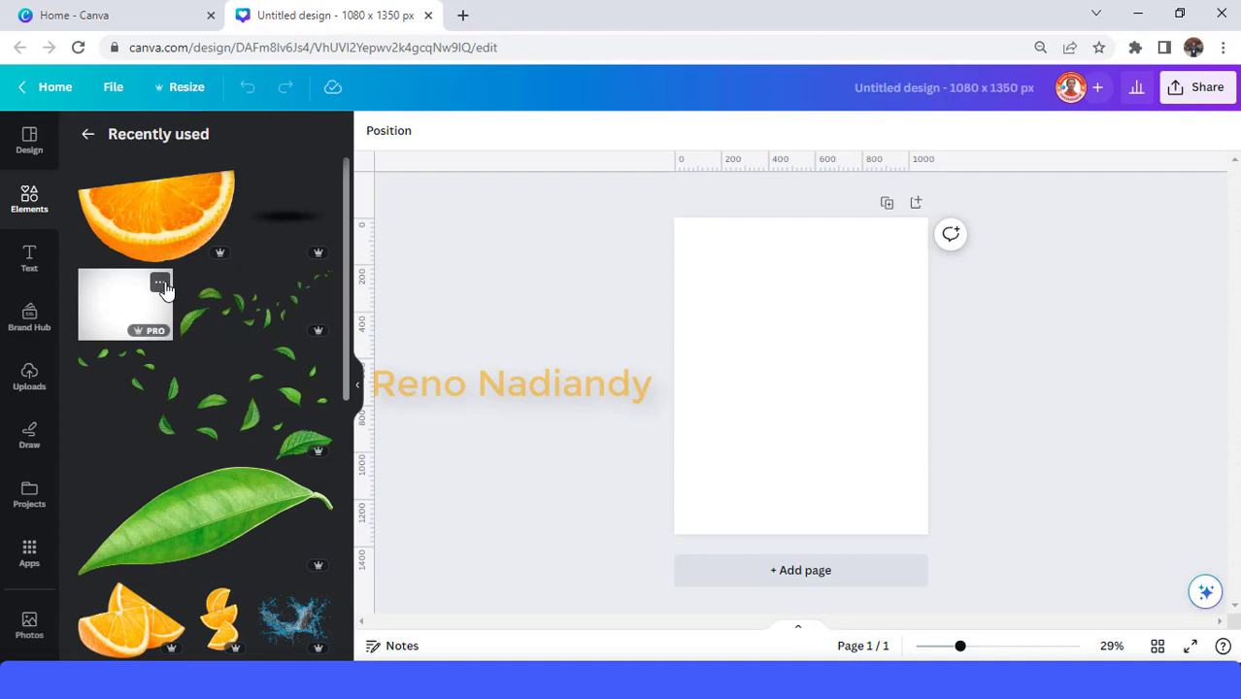
{"action": "left_click", "coordinate": [160, 283]}
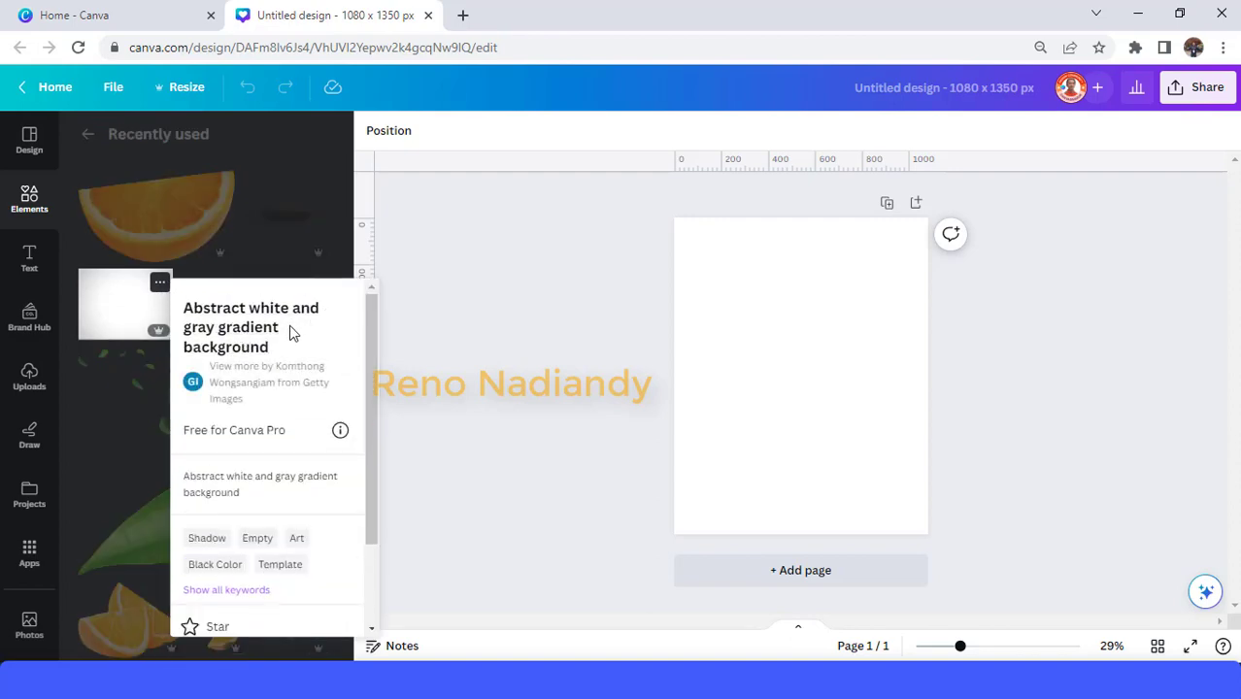
{"action": "left_click", "coordinate": [133, 308]}
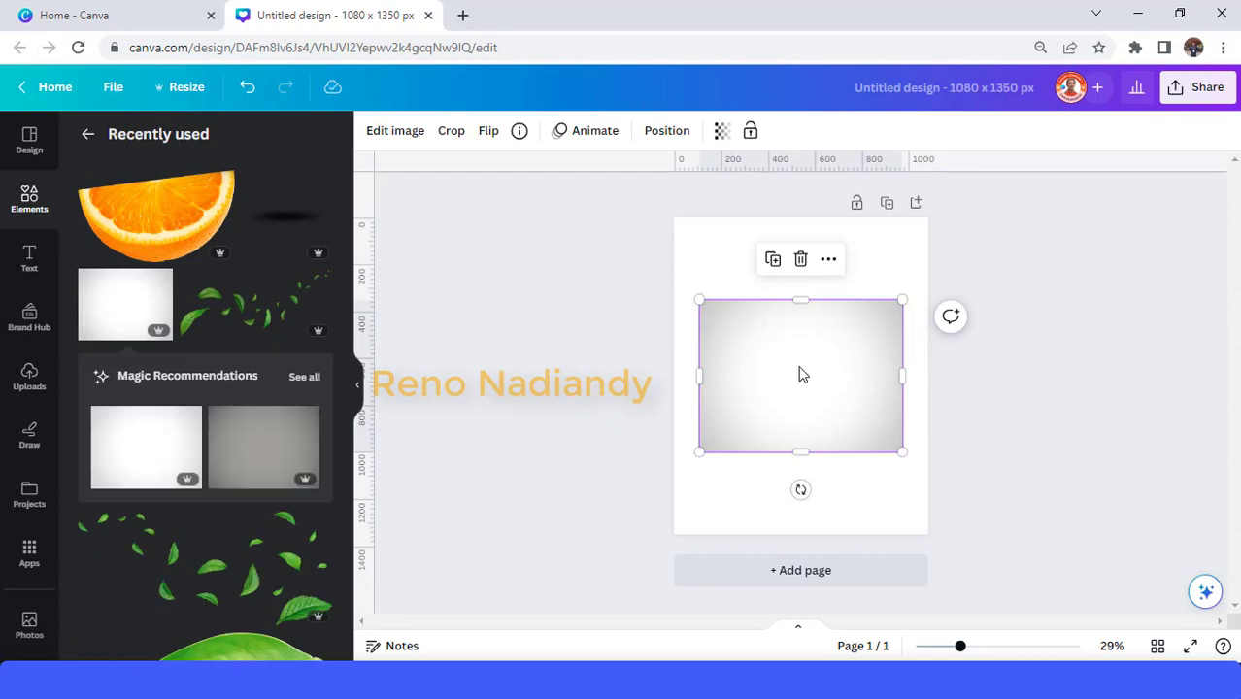
{"action": "right_click", "coordinate": [800, 371]}
{"action": "left_click", "coordinate": [885, 603]}
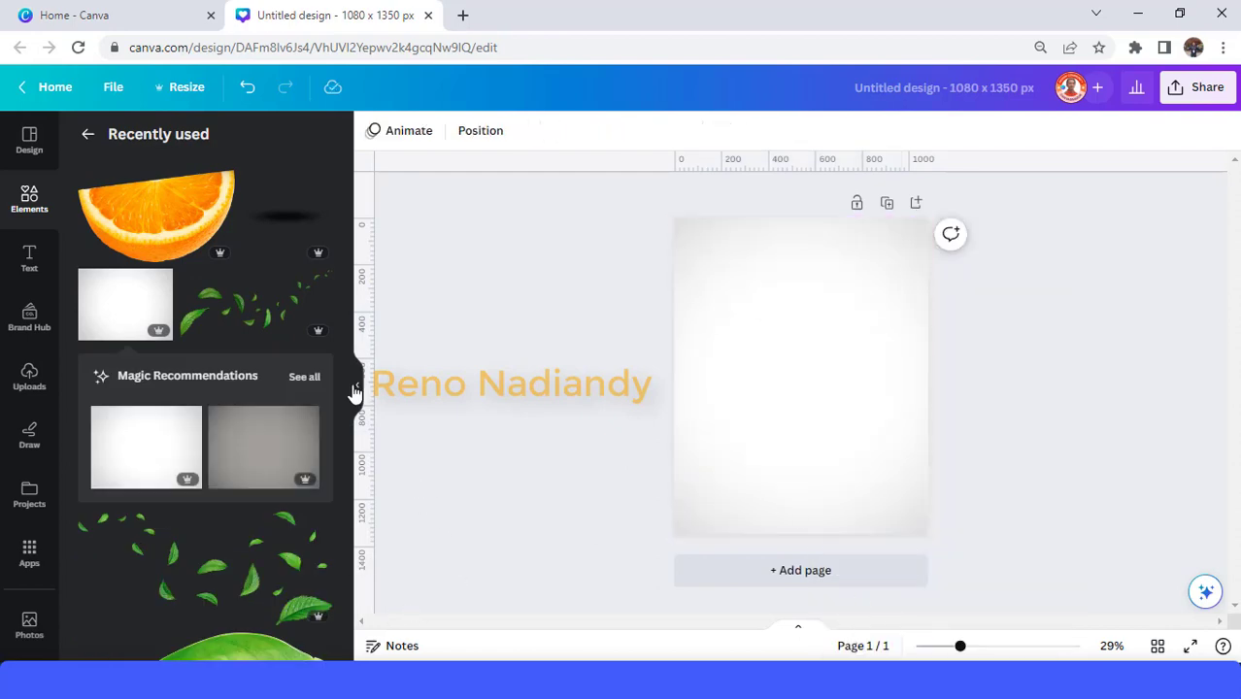
{"action": "mouse_move", "coordinate": [156, 215]}
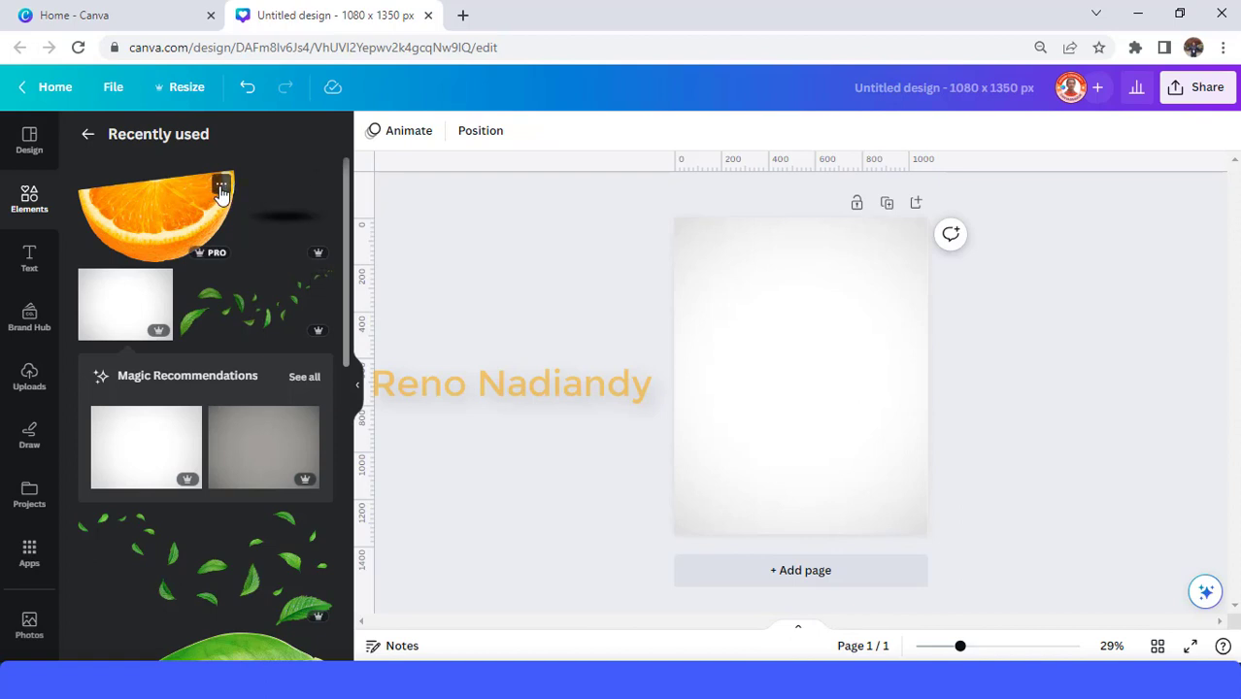
Add the orange slice cutout, rotate it about 7° and move it lower on the page
{"action": "left_click", "coordinate": [221, 184]}
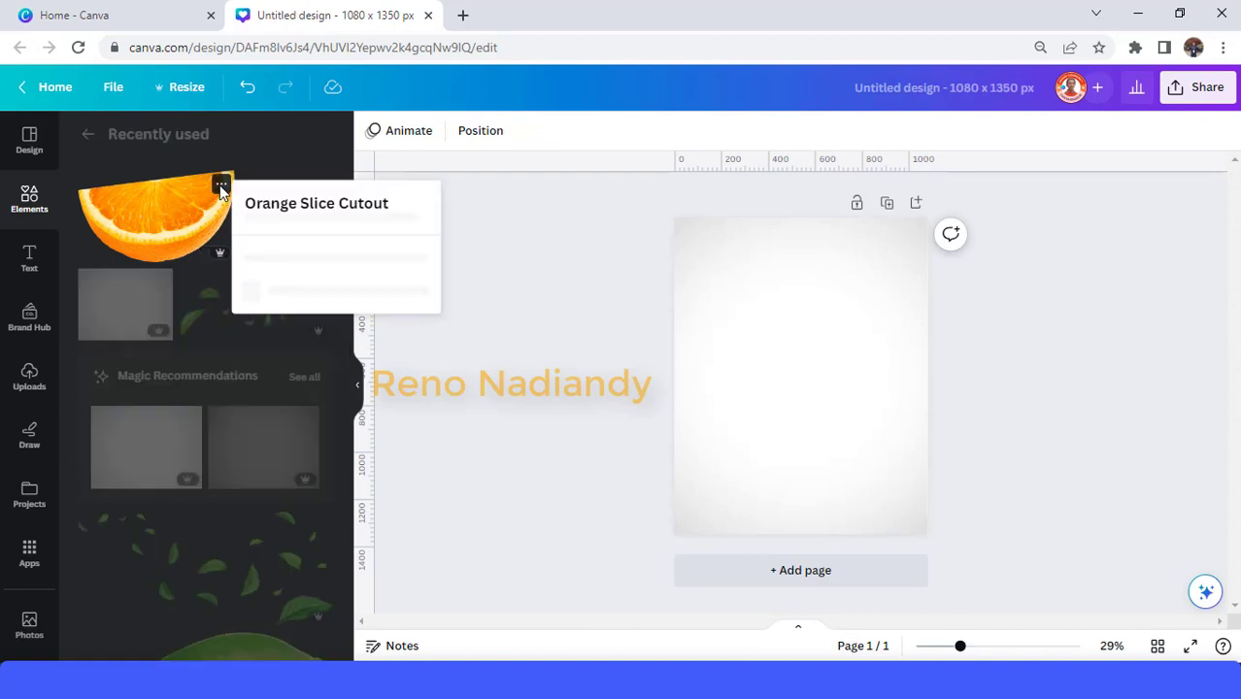
{"action": "left_click", "coordinate": [167, 241]}
{"action": "left_click", "coordinate": [171, 233]}
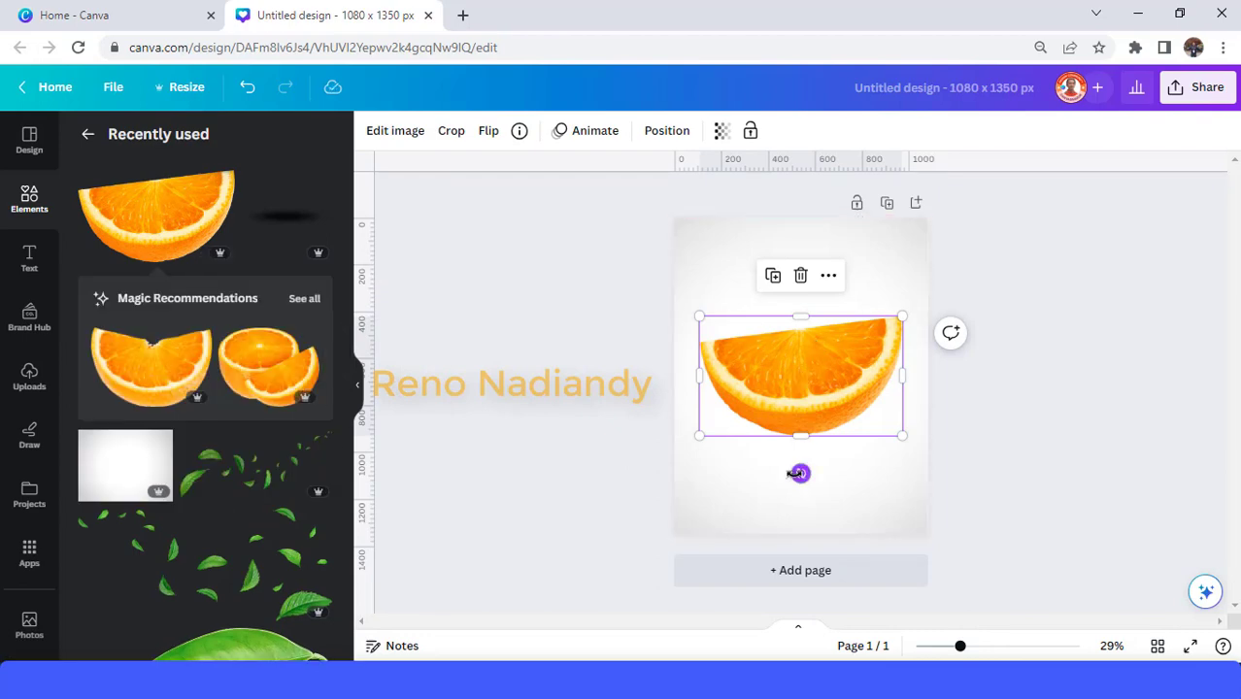
{"action": "left_click_drag", "start_coordinate": [799, 473], "coordinate": [787, 478]}
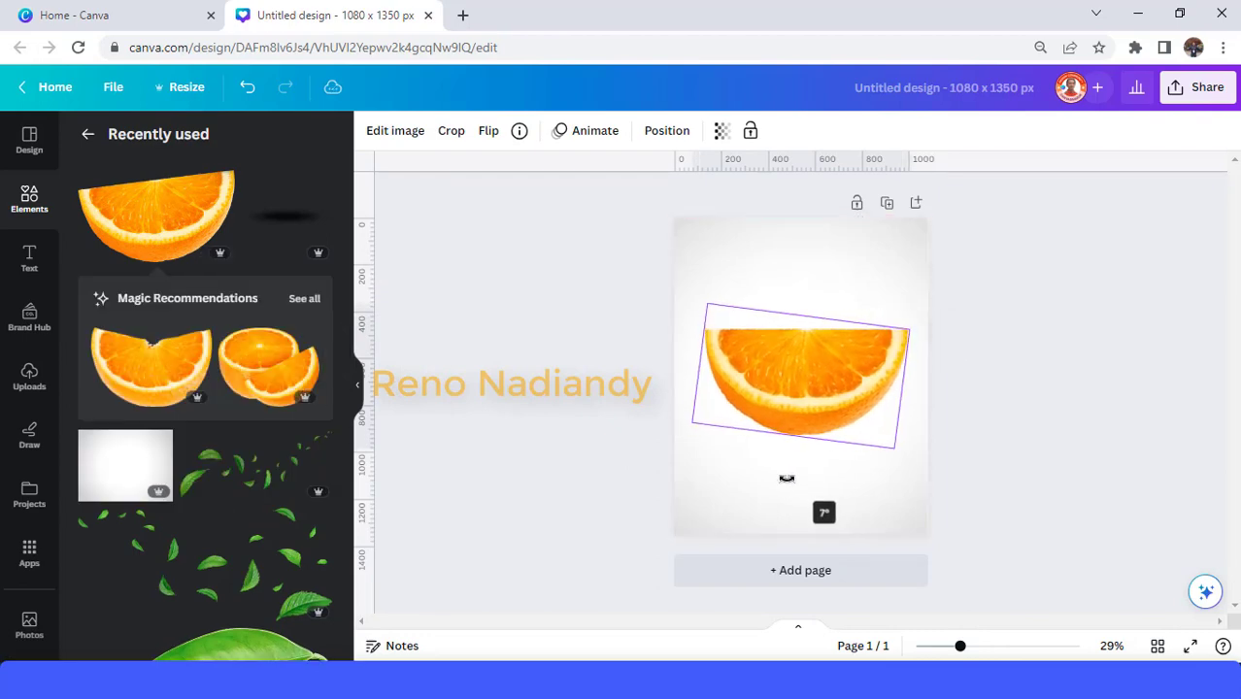
{"action": "left_click_drag", "start_coordinate": [844, 411], "coordinate": [841, 435]}
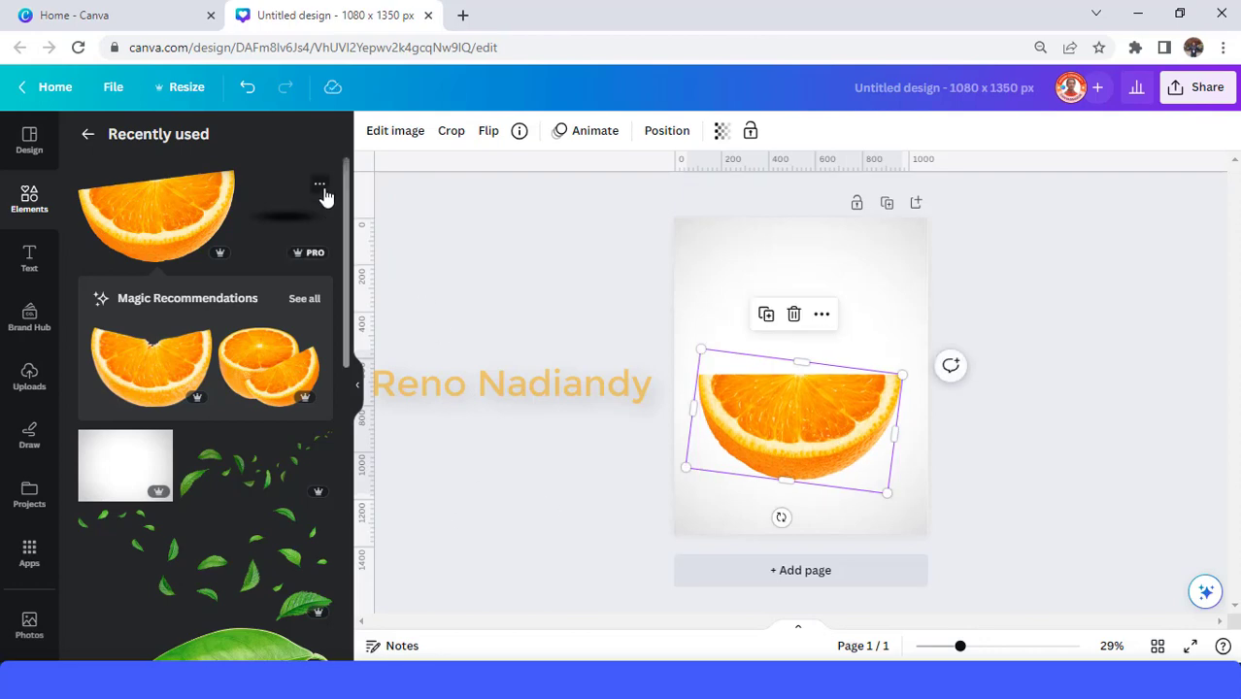
Place the black shadow element under the orange slice, sent to back and nudged slightly lower
{"action": "left_click", "coordinate": [318, 183]}
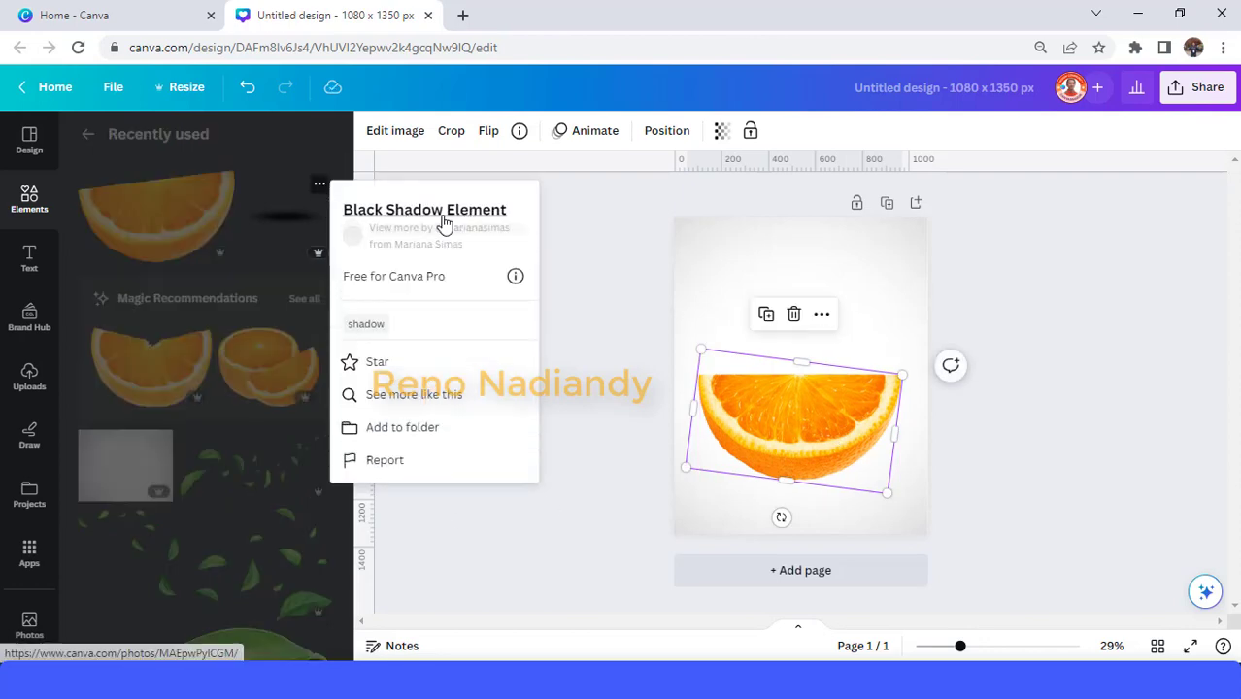
{"action": "left_click", "coordinate": [293, 220]}
{"action": "left_click_drag", "start_coordinate": [295, 226], "coordinate": [796, 458]}
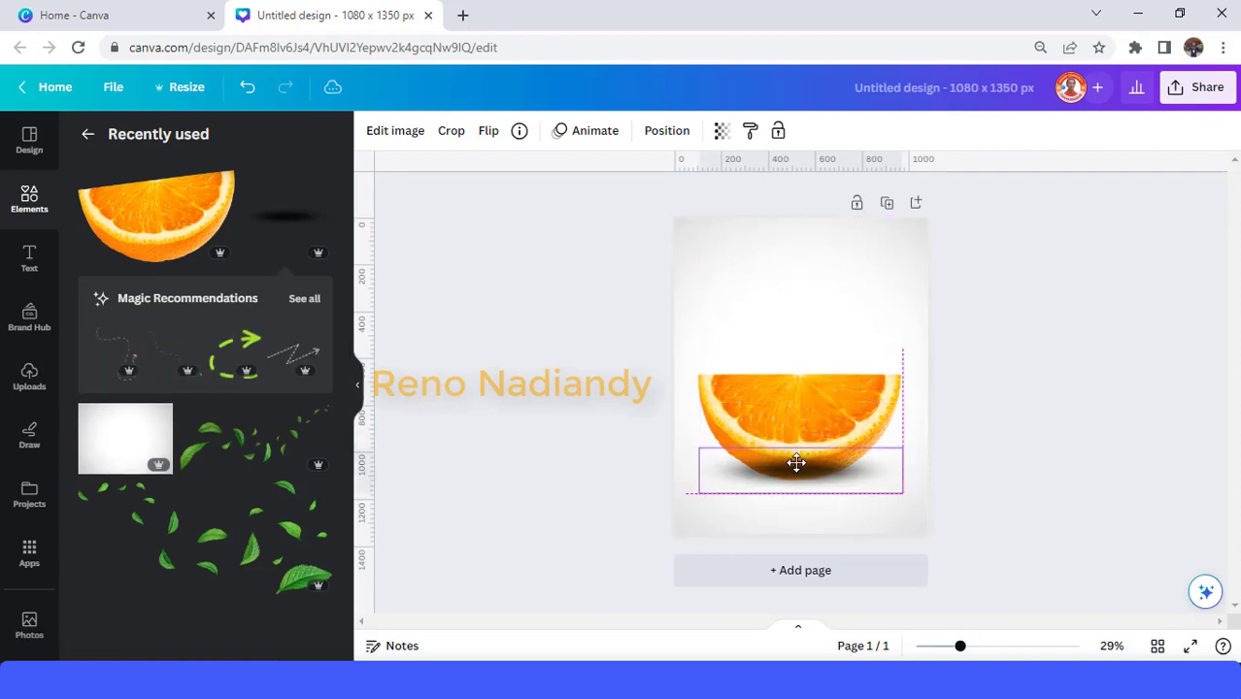
{"action": "left_click_drag", "start_coordinate": [796, 462], "coordinate": [796, 463]}
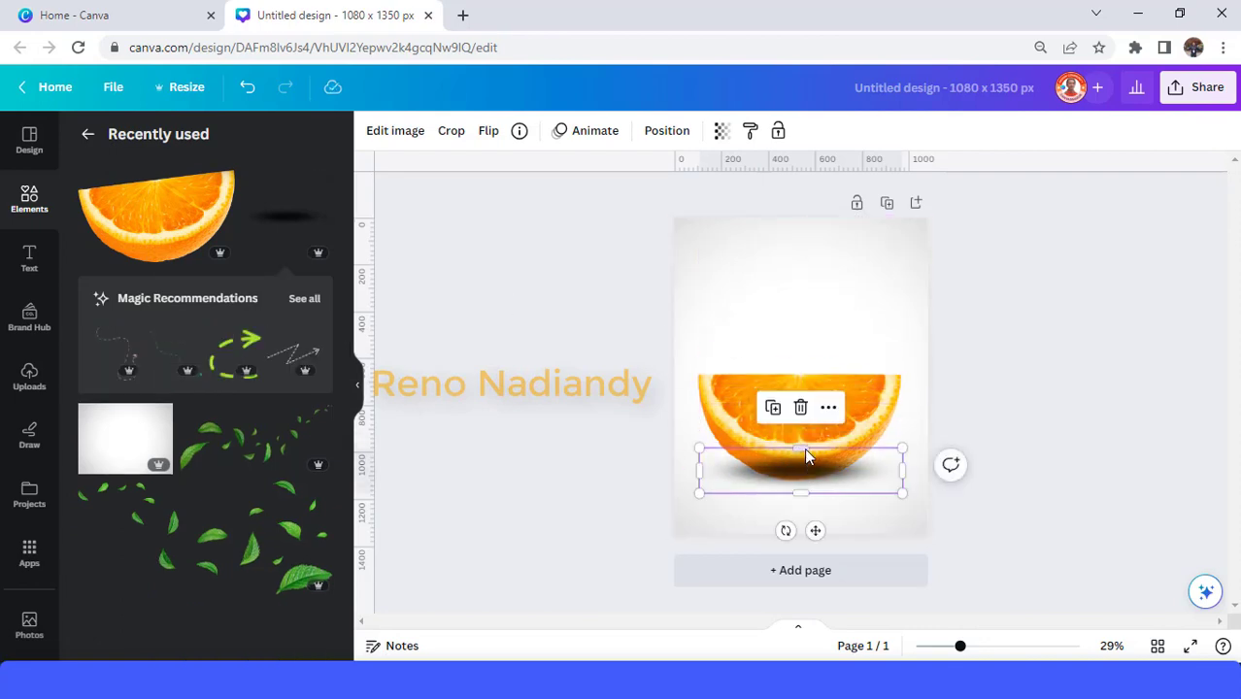
{"action": "right_click", "coordinate": [805, 465]}
{"action": "mouse_move", "coordinate": [859, 380]}
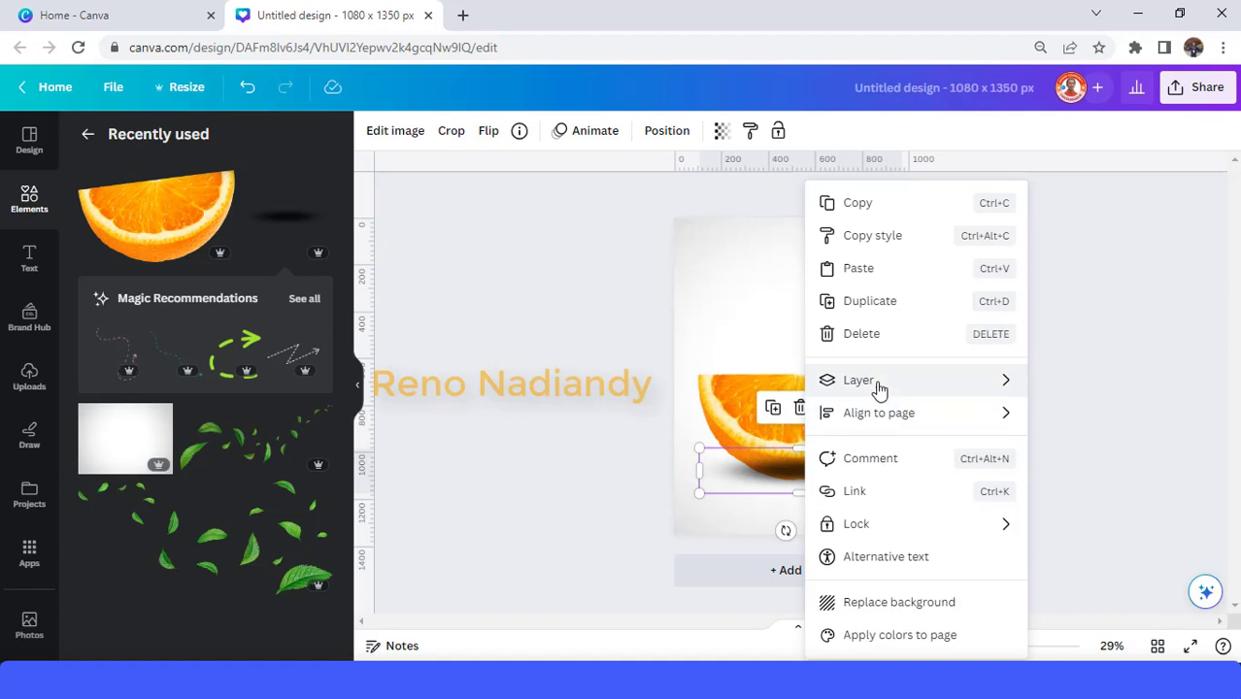
{"action": "left_click", "coordinate": [734, 452]}
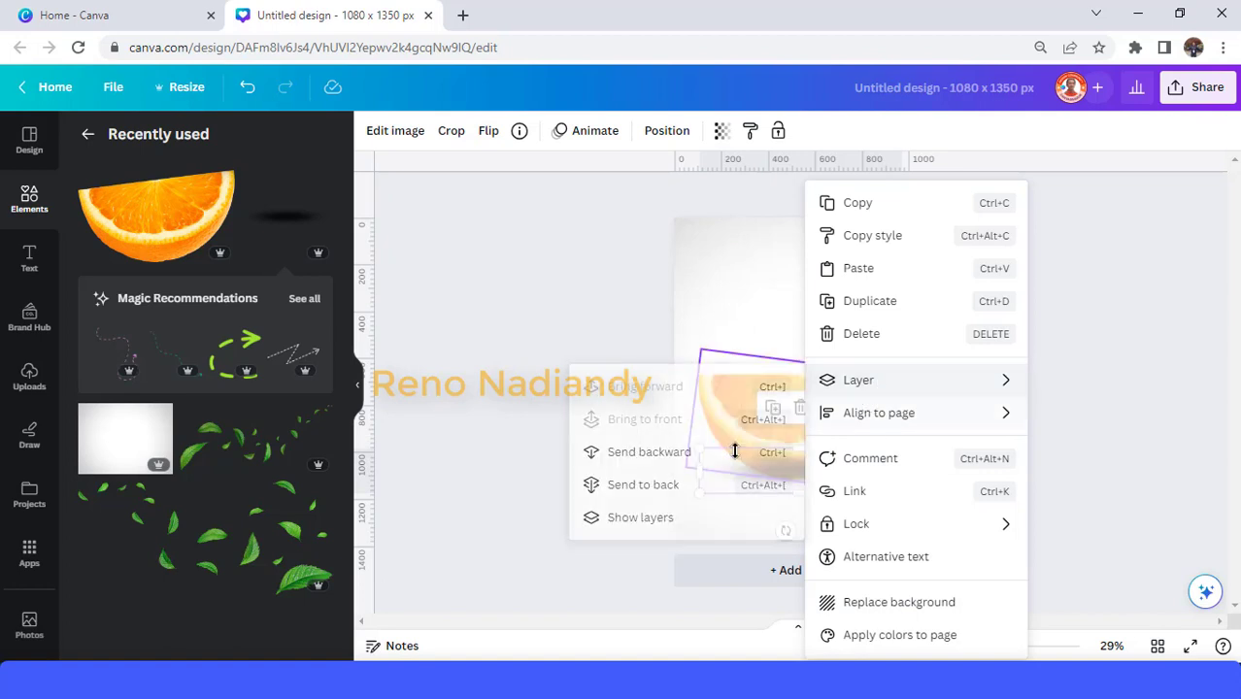
{"action": "left_click", "coordinate": [670, 484]}
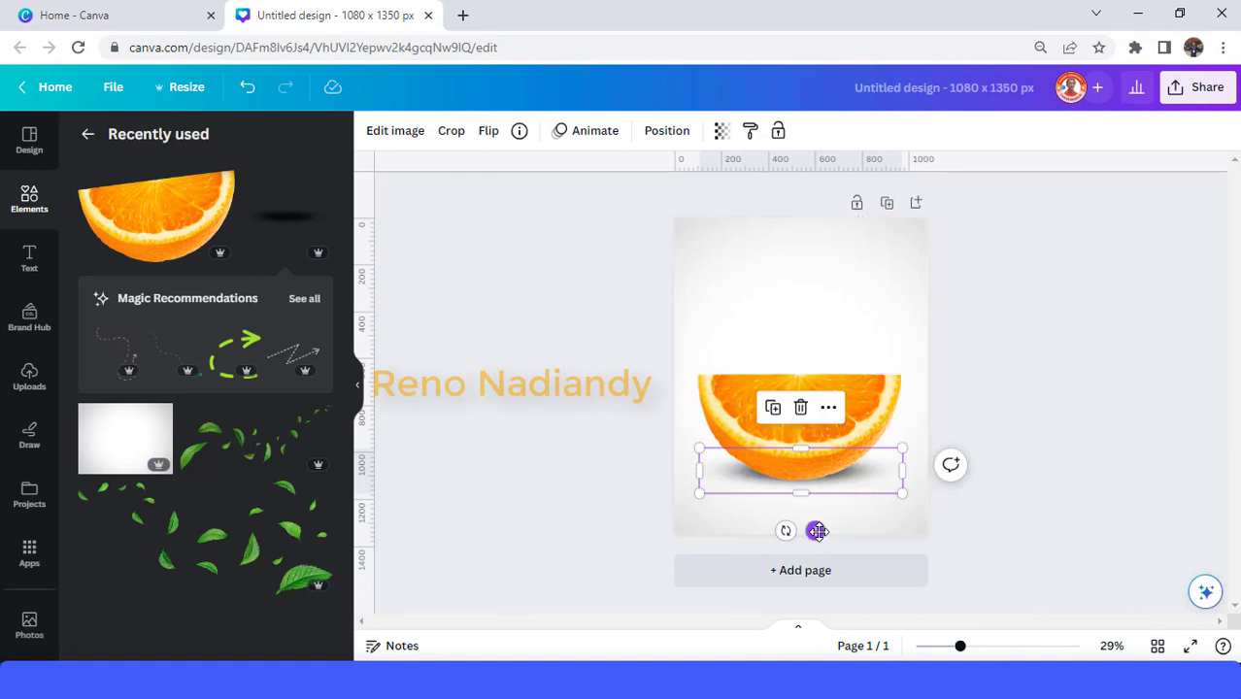
{"action": "left_click_drag", "start_coordinate": [818, 531], "coordinate": [823, 538]}
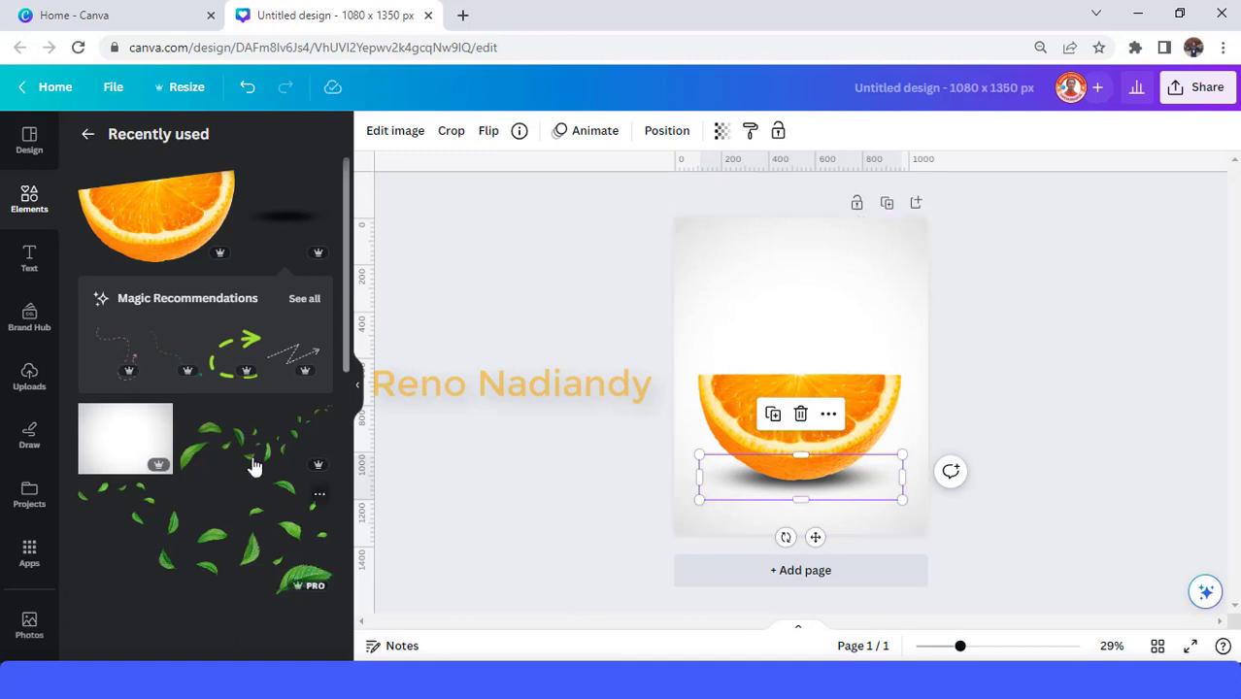
Add the blue water splash element over the orange slice and bring up its image effects
{"action": "scroll", "coordinate": [252, 462], "scroll_direction": "down", "scroll_amount": 1}
{"action": "scroll", "coordinate": [253, 461], "scroll_direction": "down", "scroll_amount": 2}
{"action": "scroll", "coordinate": [253, 463], "scroll_direction": "down", "scroll_amount": 3}
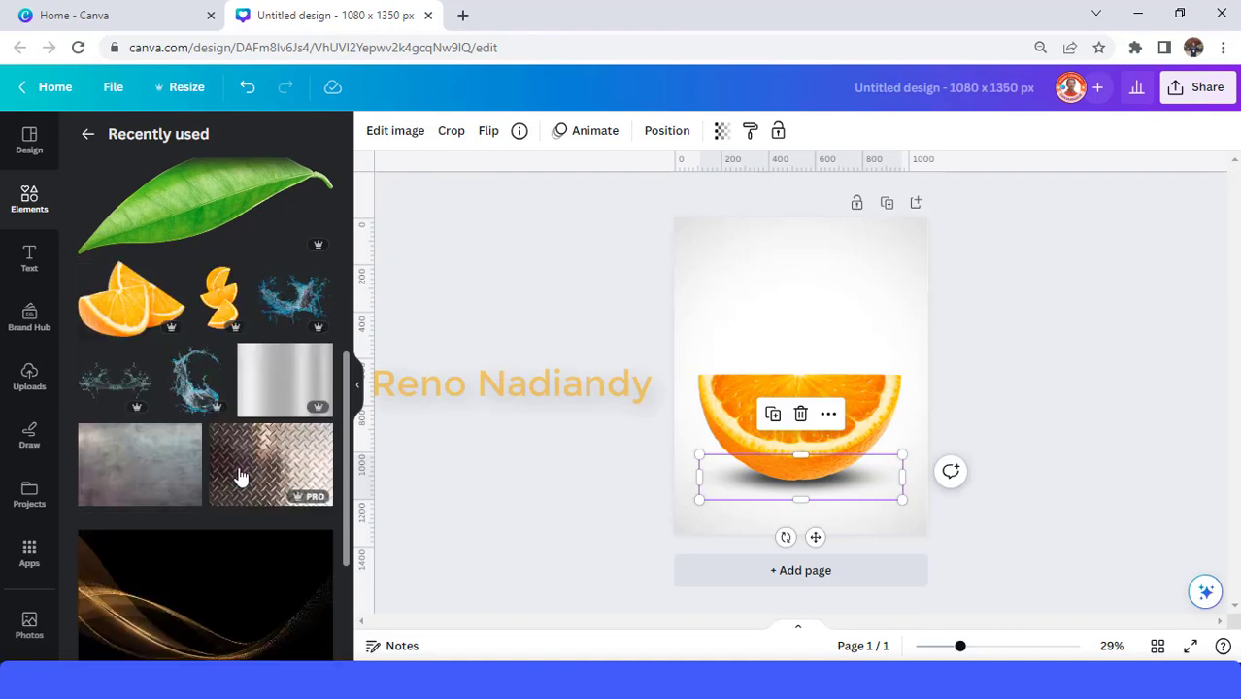
{"action": "mouse_move", "coordinate": [198, 379]}
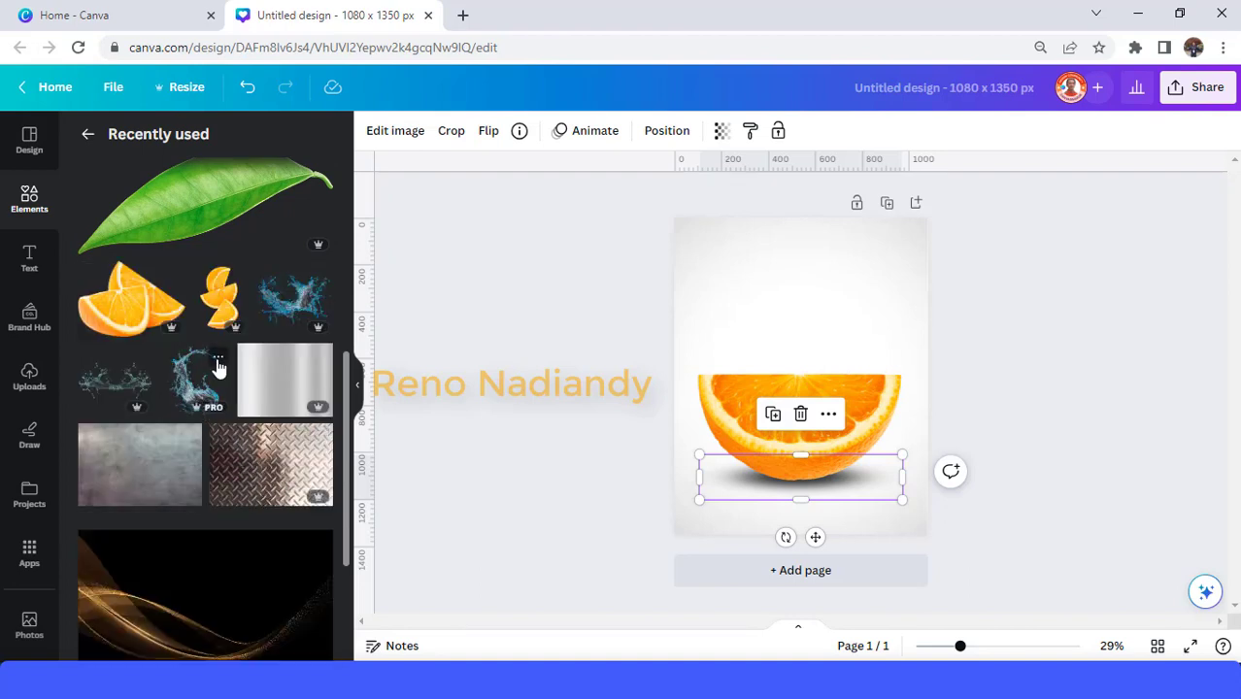
{"action": "left_click", "coordinate": [218, 359]}
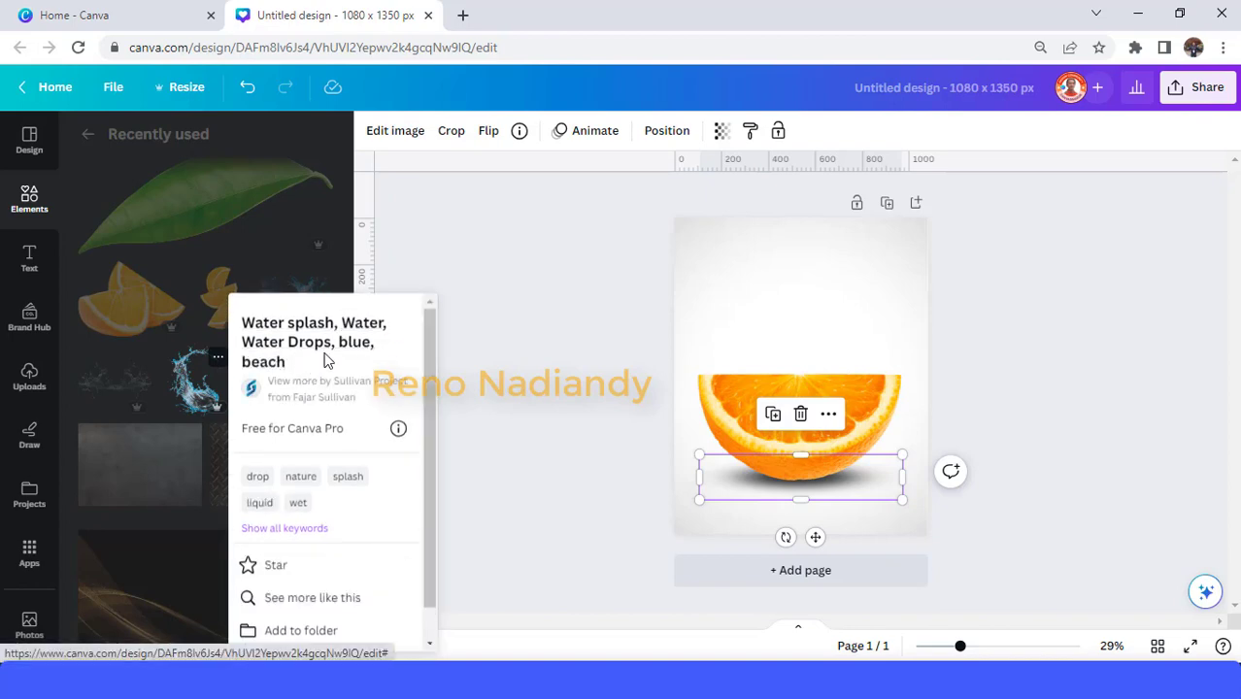
{"action": "left_click", "coordinate": [197, 404]}
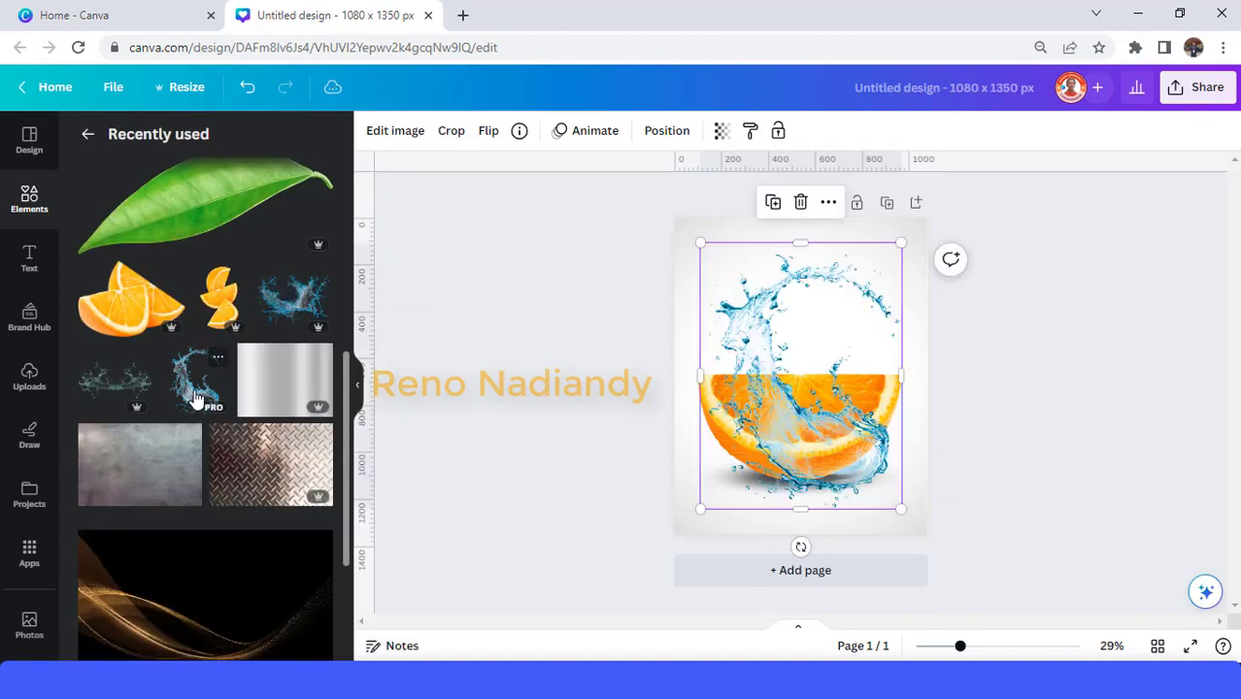
{"action": "left_click", "coordinate": [409, 142]}
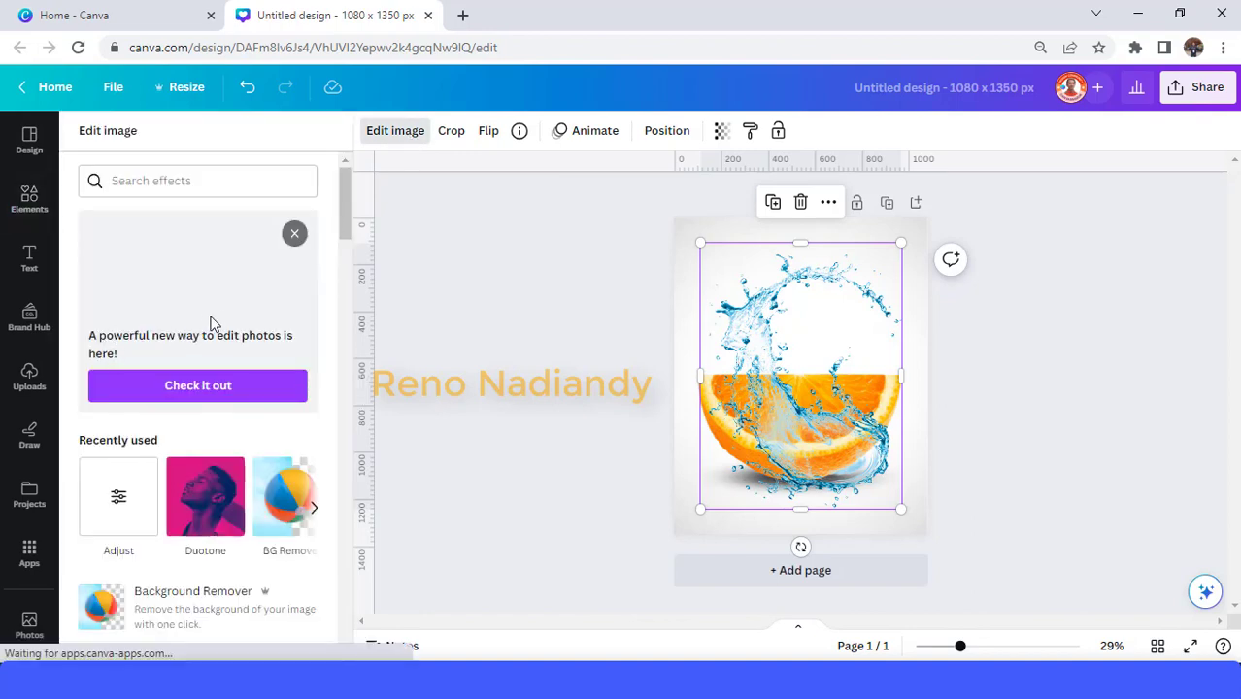
Apply the Cherry duotone to the splash with highlight #FA7500 eyedropped from the orange slice
{"action": "left_click", "coordinate": [207, 501]}
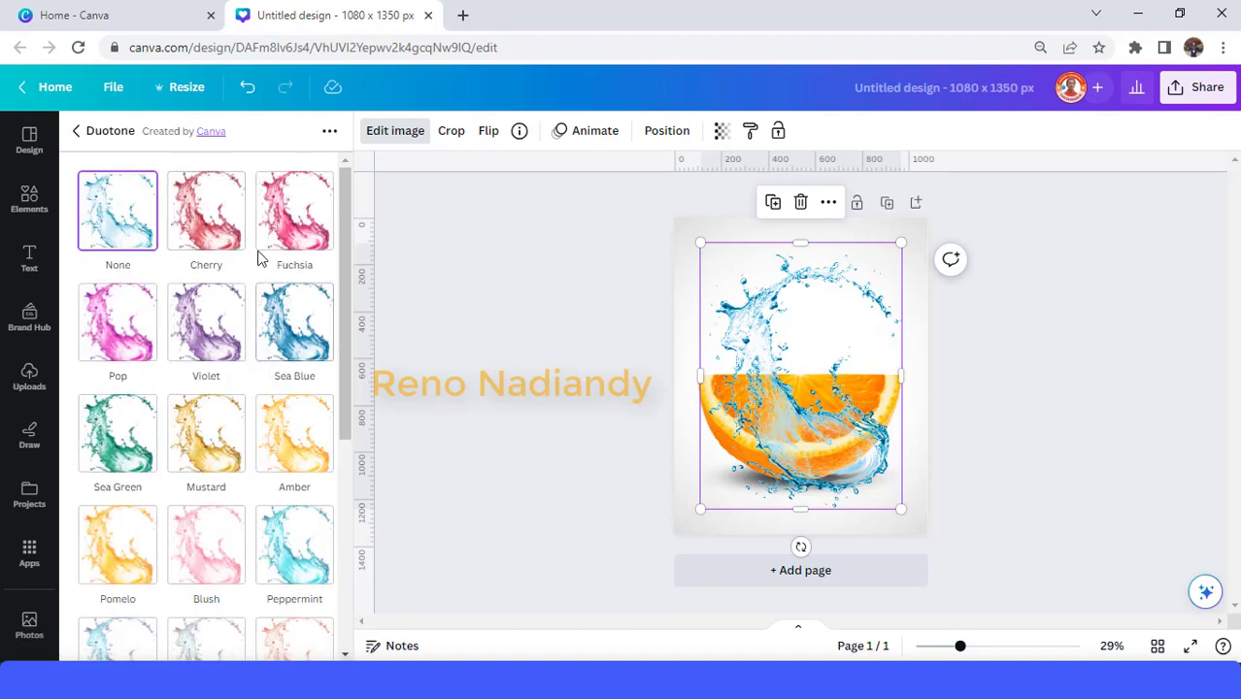
{"action": "left_click", "coordinate": [211, 231]}
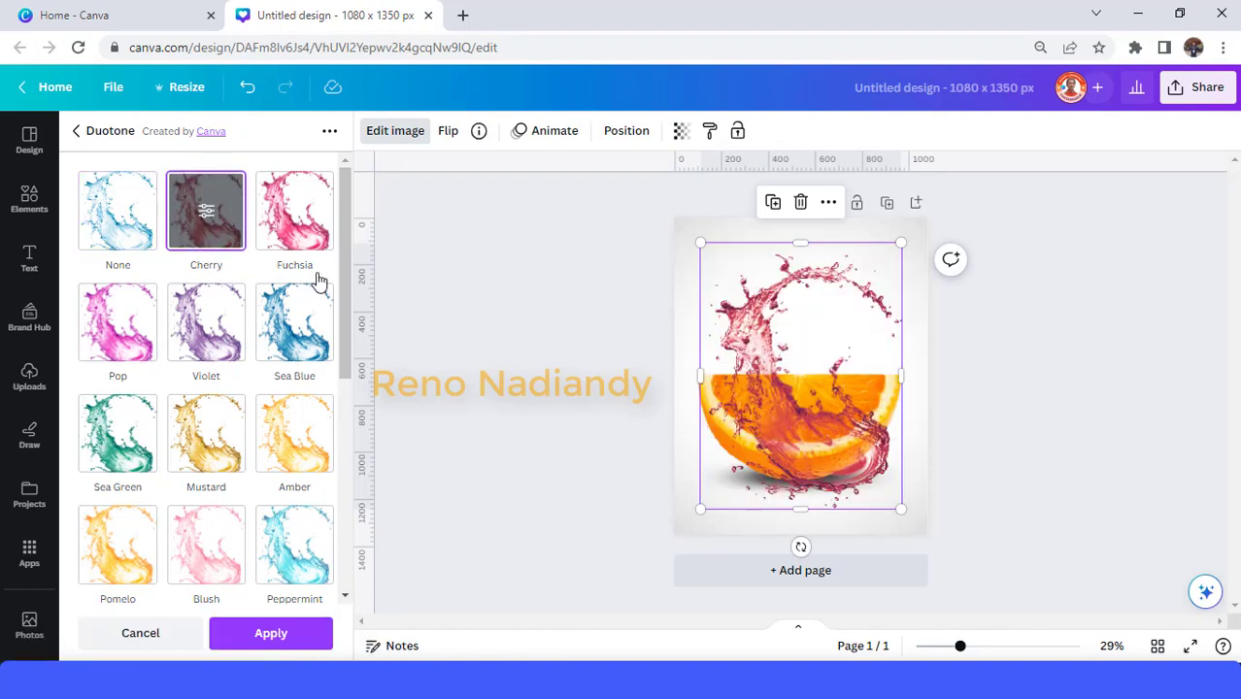
{"action": "left_click", "coordinate": [209, 216]}
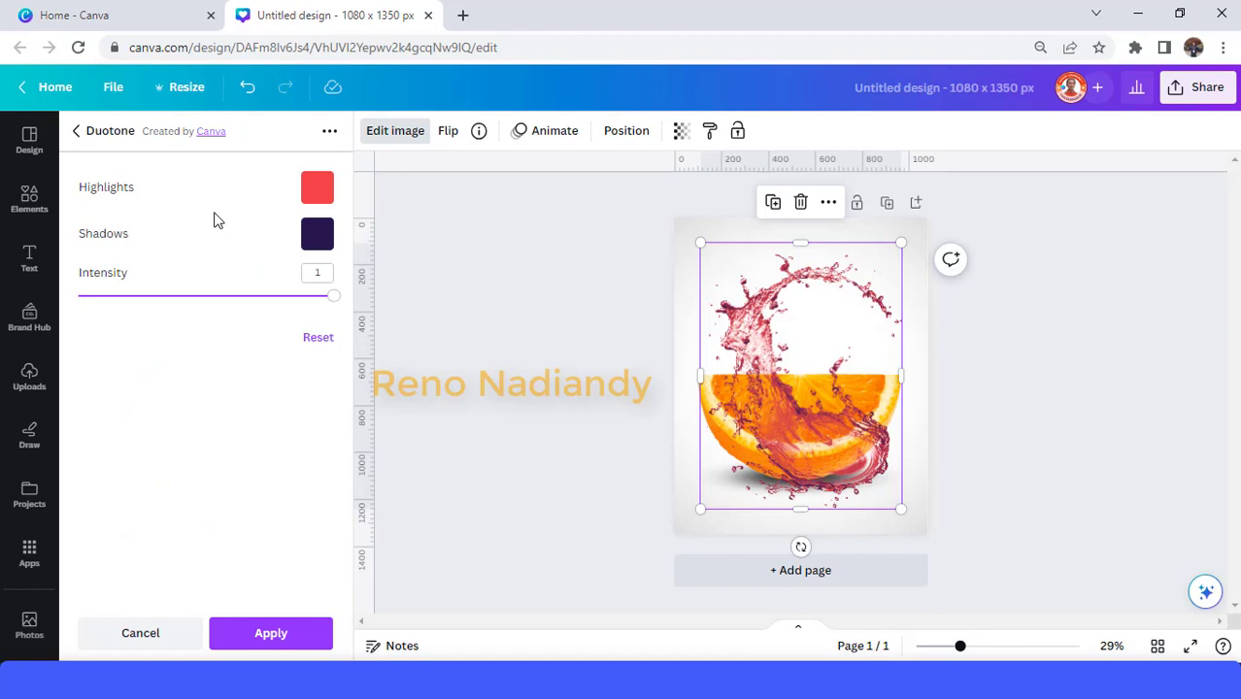
{"action": "left_click", "coordinate": [315, 196]}
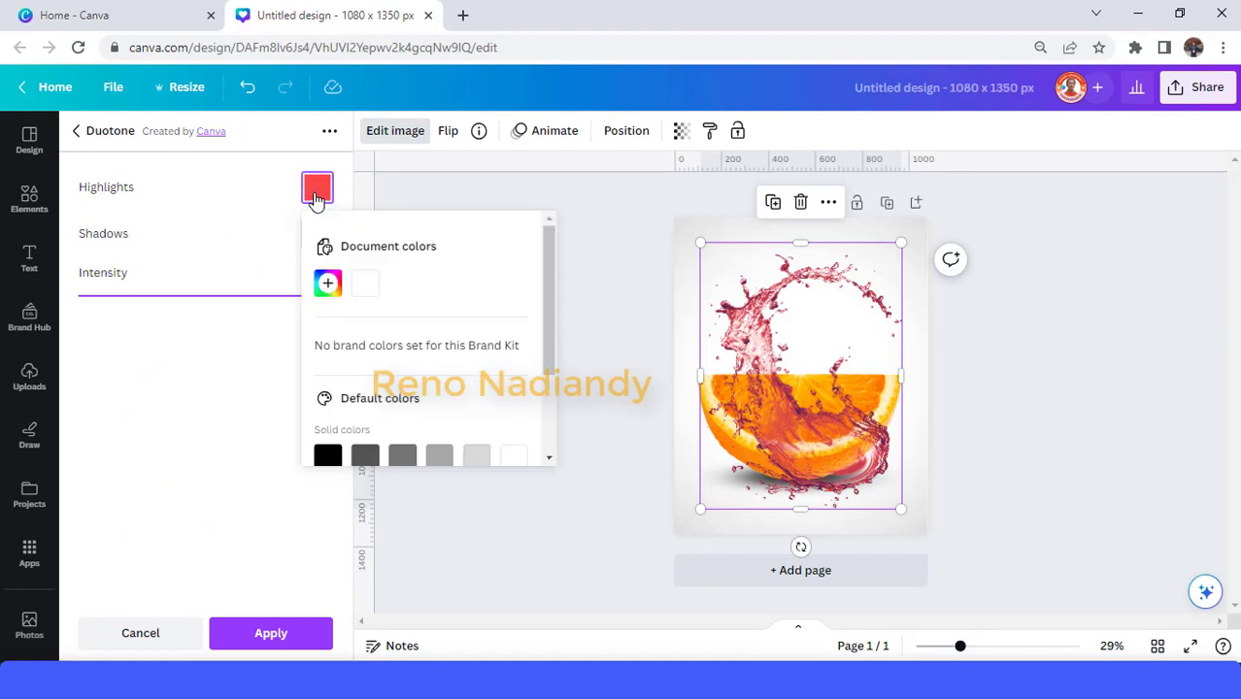
{"action": "left_click", "coordinate": [327, 284]}
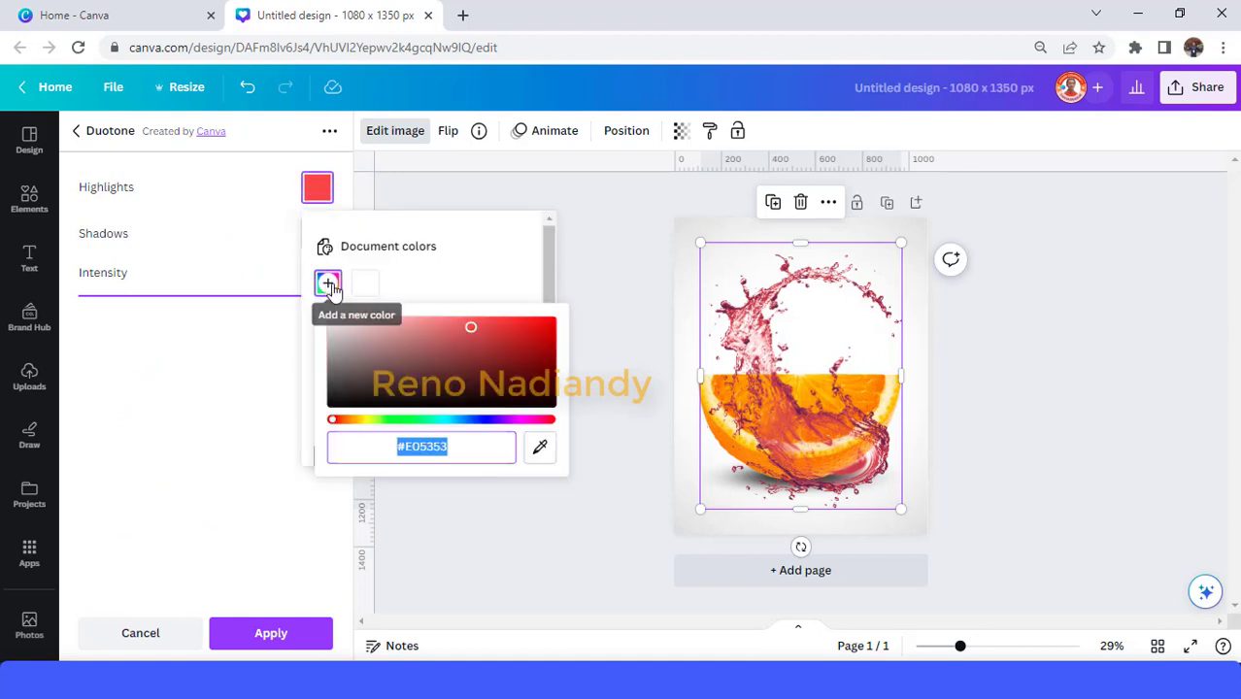
{"action": "left_click", "coordinate": [542, 455]}
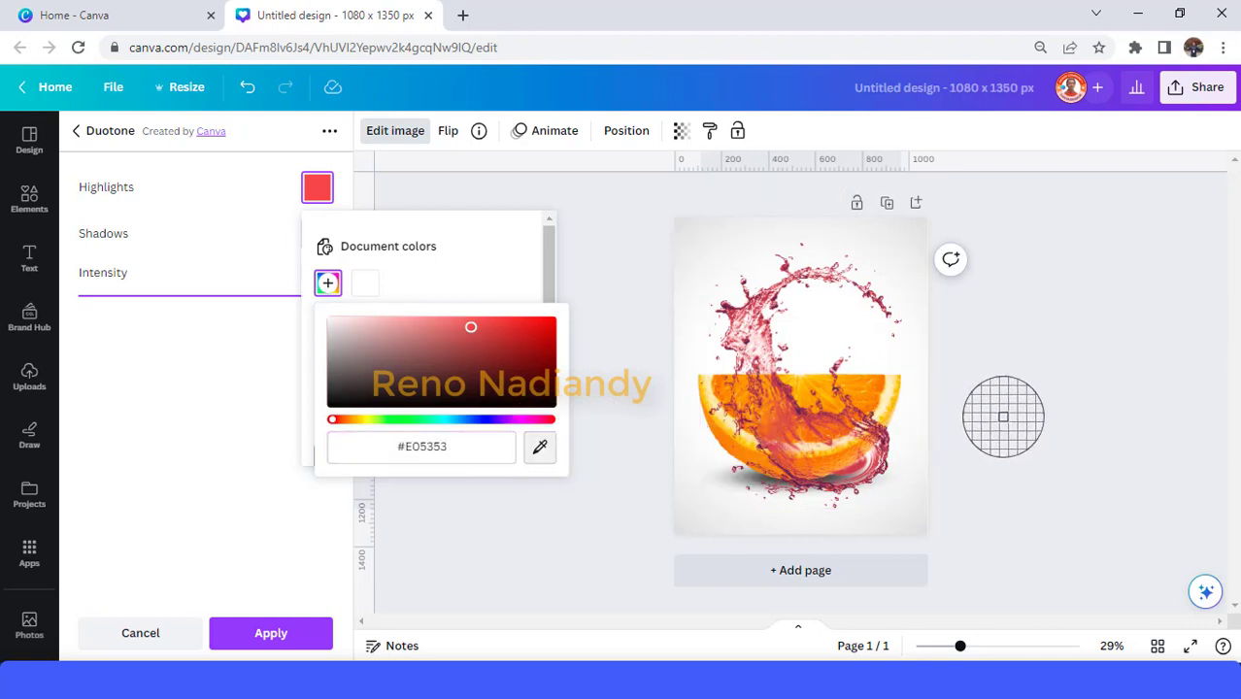
{"action": "left_click", "coordinate": [877, 387]}
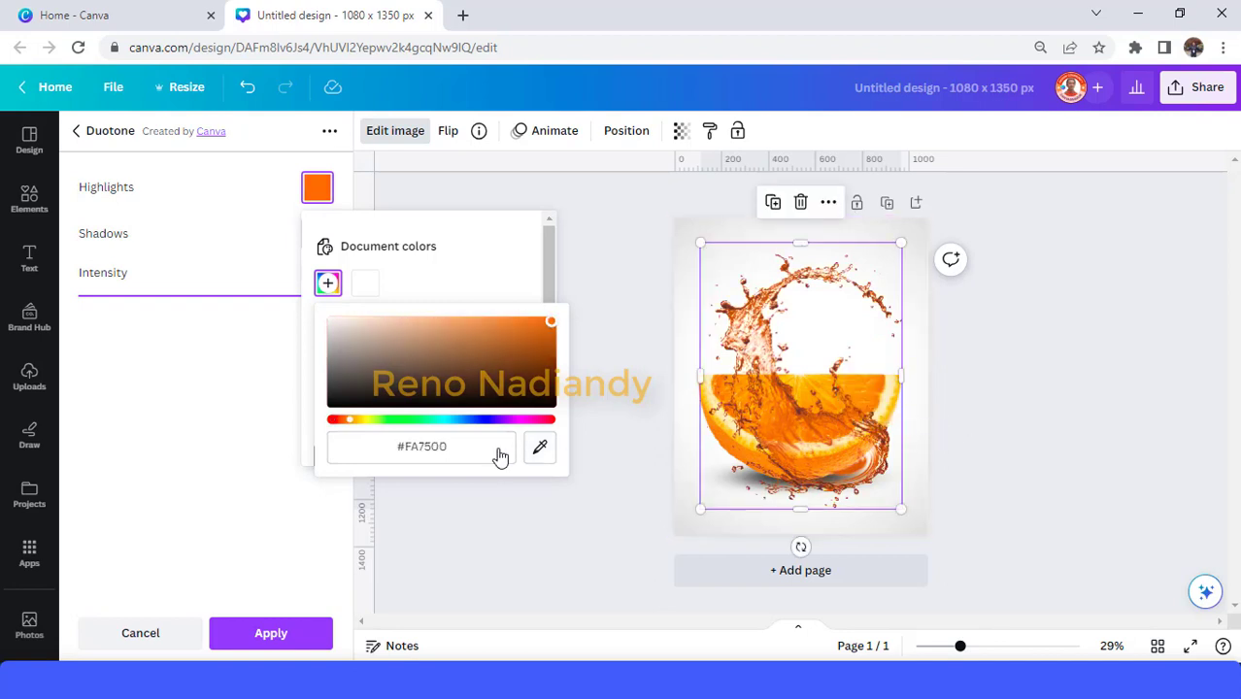
Set the duotone shadows to white and move the splash up-left at 60% zoom
{"action": "left_click", "coordinate": [277, 231]}
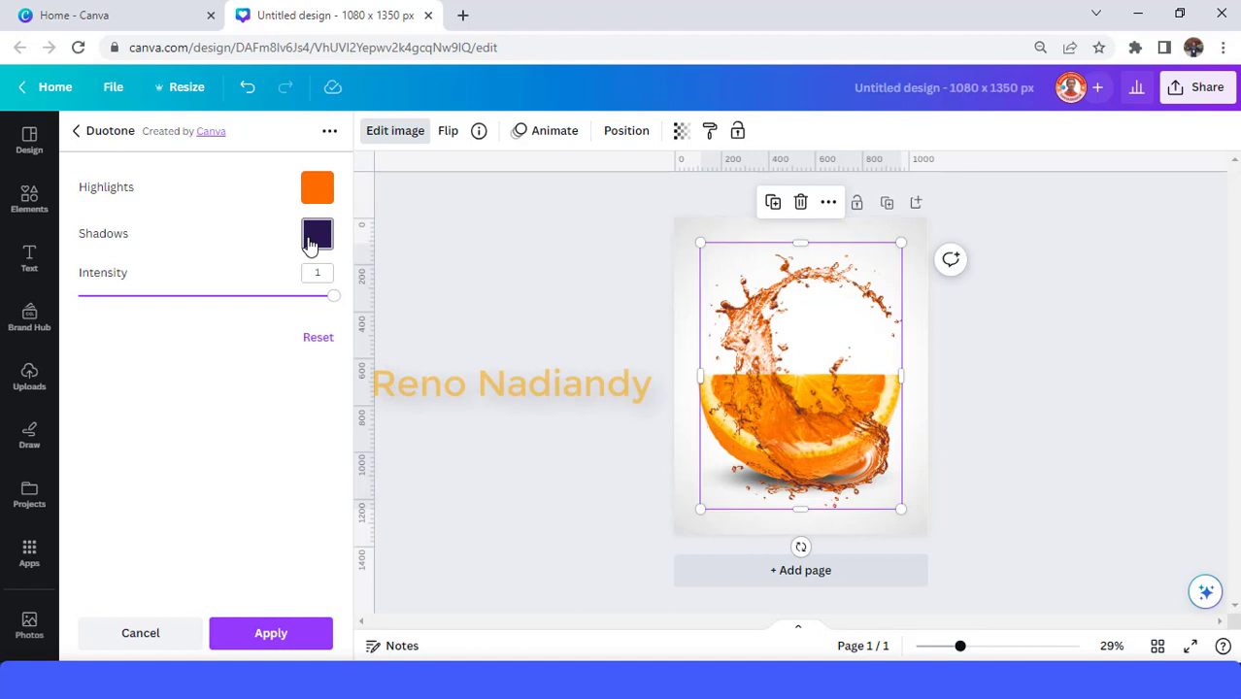
{"action": "left_click", "coordinate": [315, 245]}
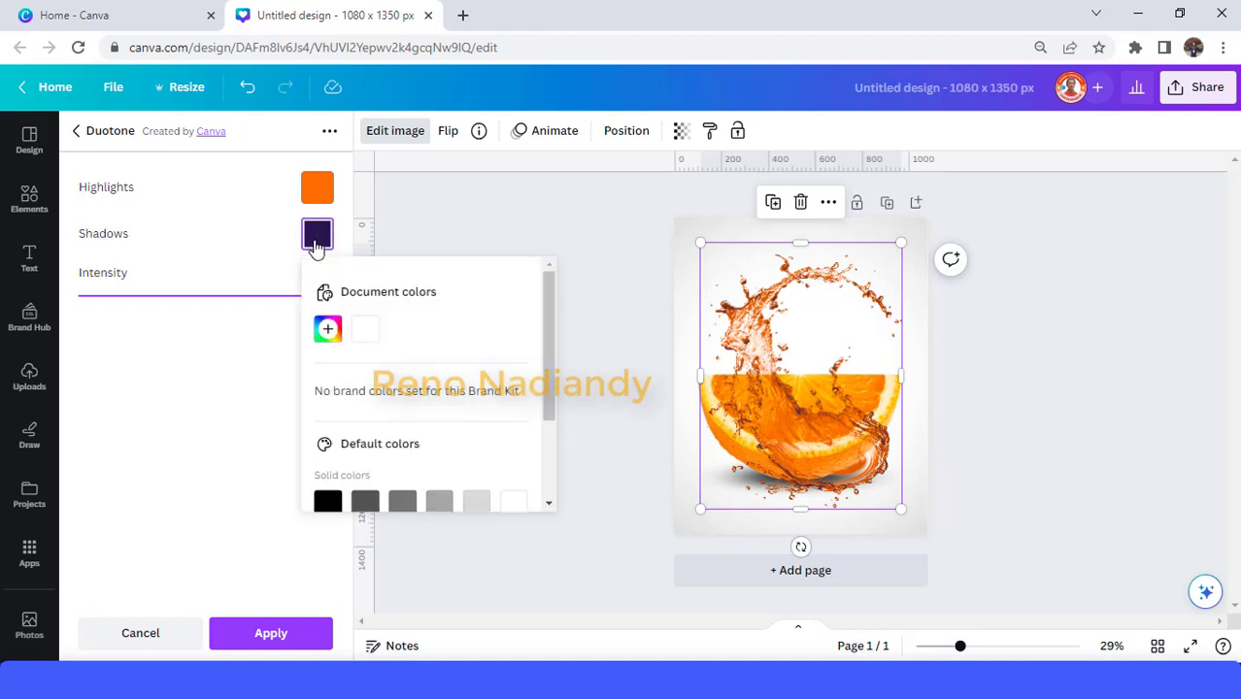
{"action": "left_click", "coordinate": [366, 332]}
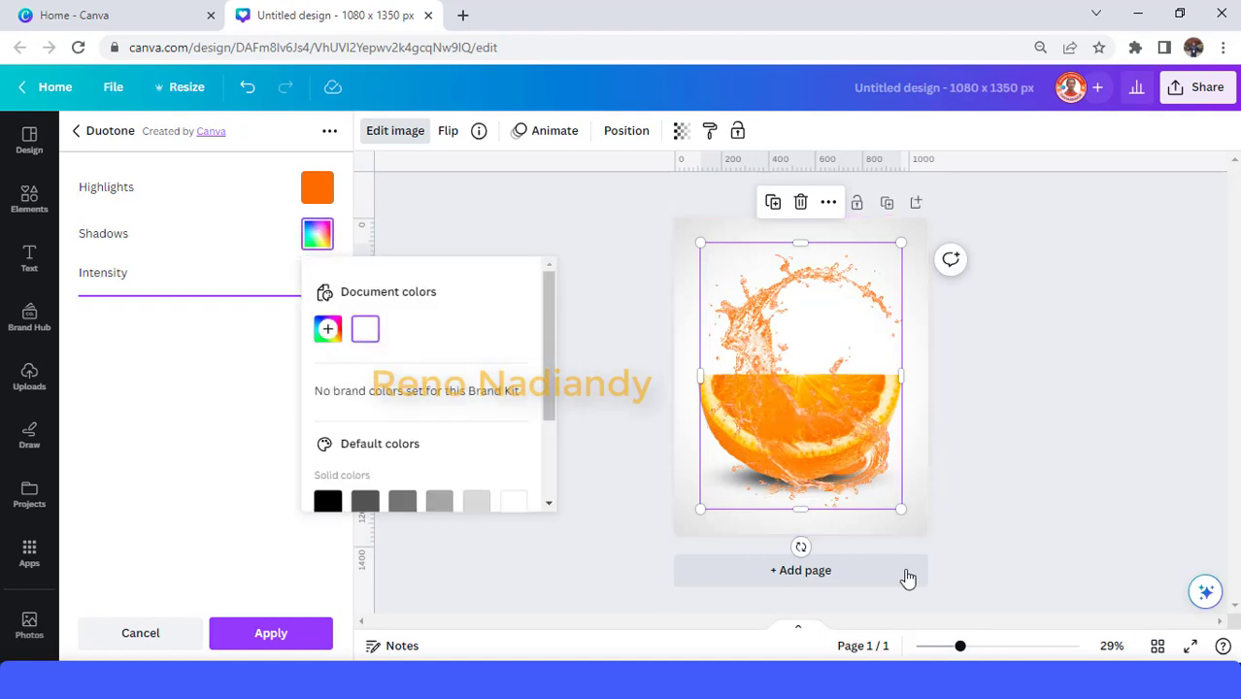
{"action": "left_click_drag", "start_coordinate": [960, 648], "coordinate": [990, 647]}
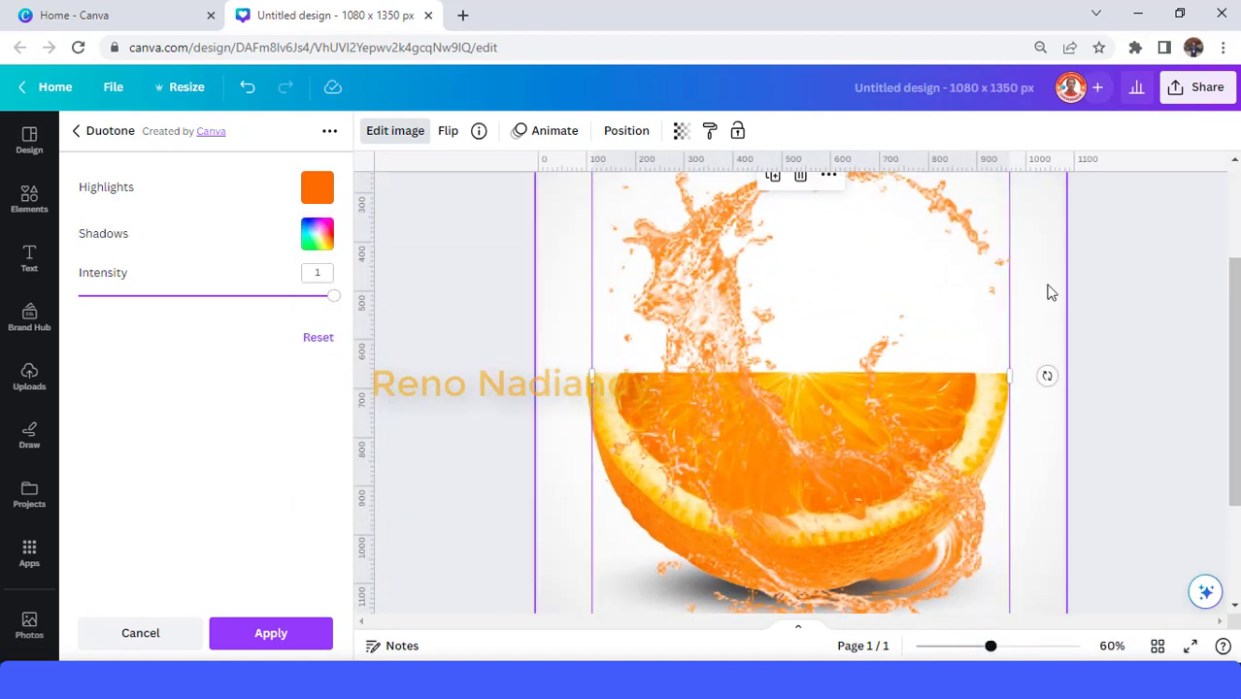
{"action": "mouse_move", "coordinate": [909, 573]}
{"action": "left_mouse_down"}
{"action": "mouse_move", "coordinate": [879, 480]}
{"action": "mouse_move", "coordinate": [829, 443]}
{"action": "left_mouse_up"}
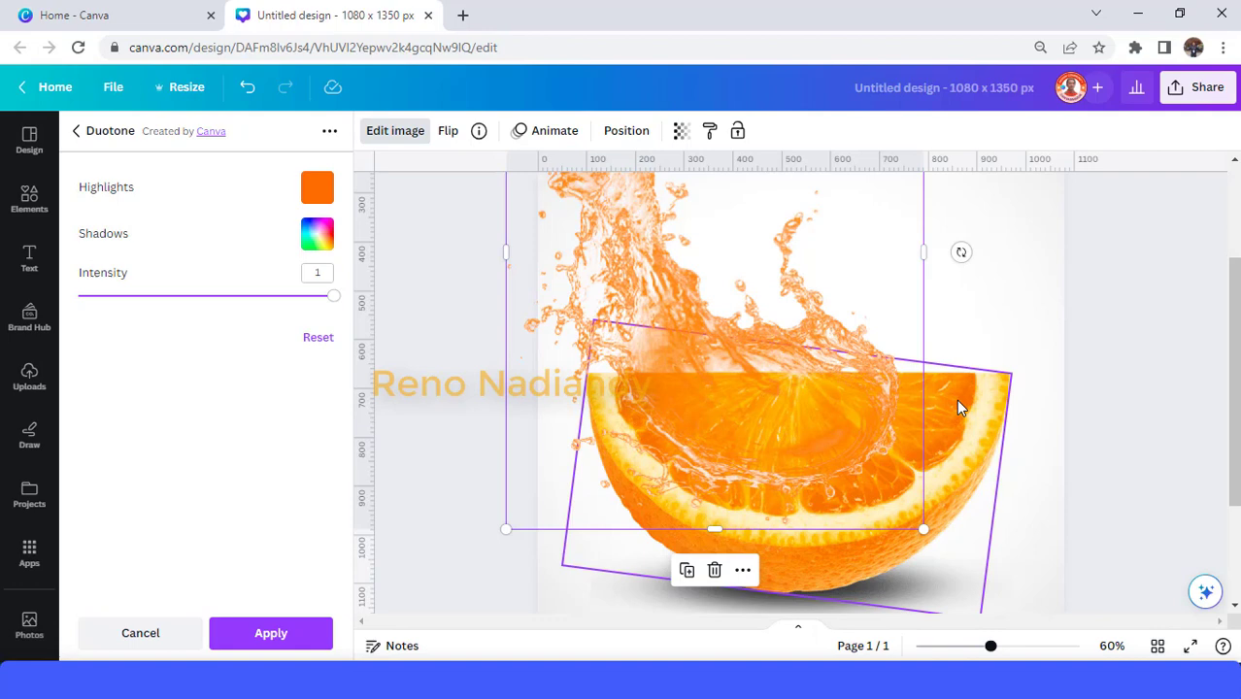
Resample a brighter orange highlight (#FF8F00) from the slice and apply the duotone
{"action": "left_click", "coordinate": [327, 200]}
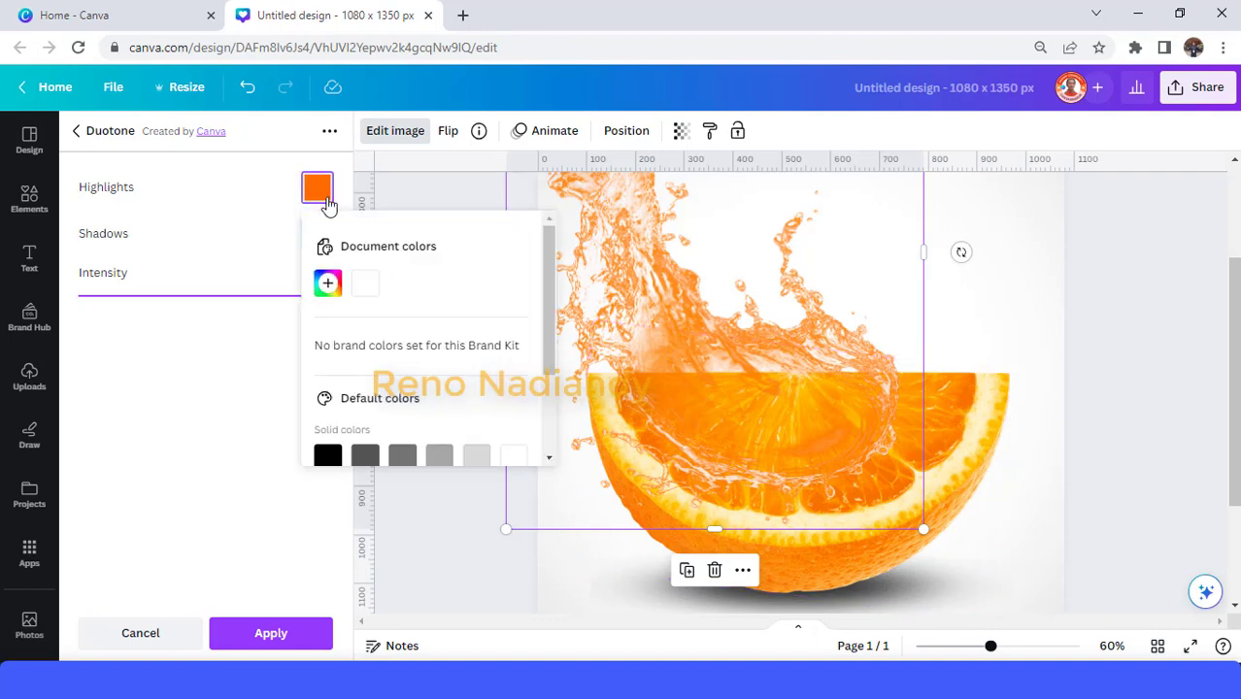
{"action": "left_click", "coordinate": [328, 284]}
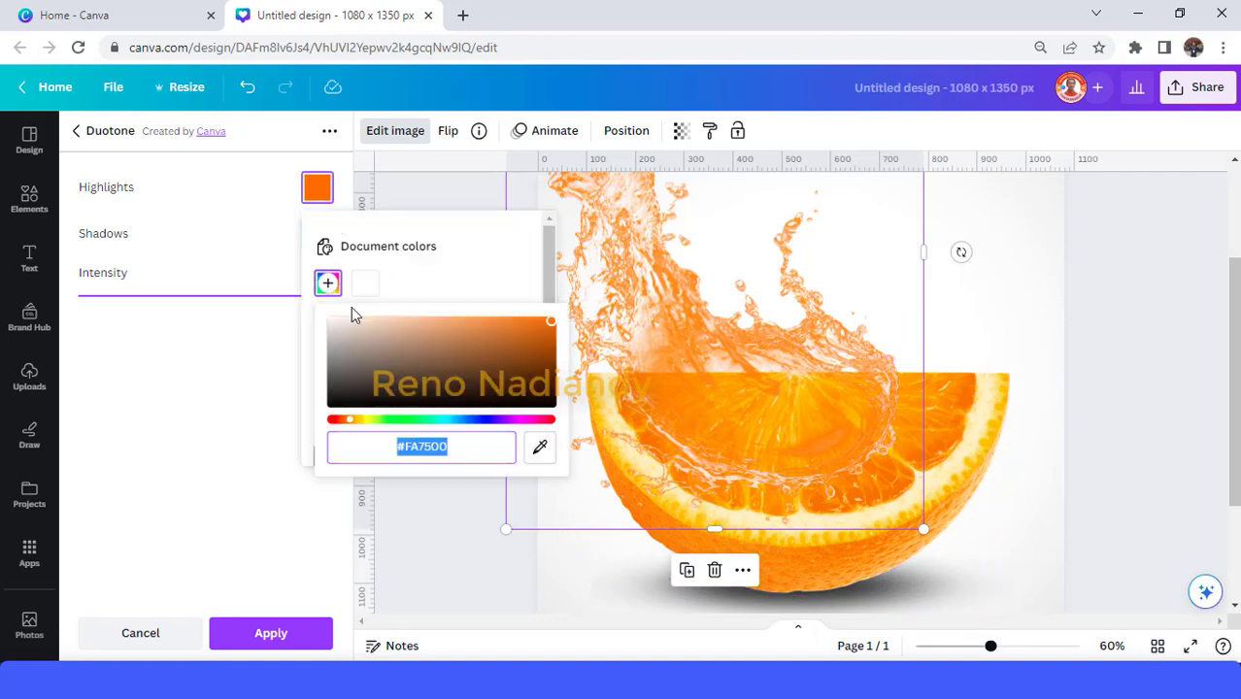
{"action": "left_click", "coordinate": [539, 446]}
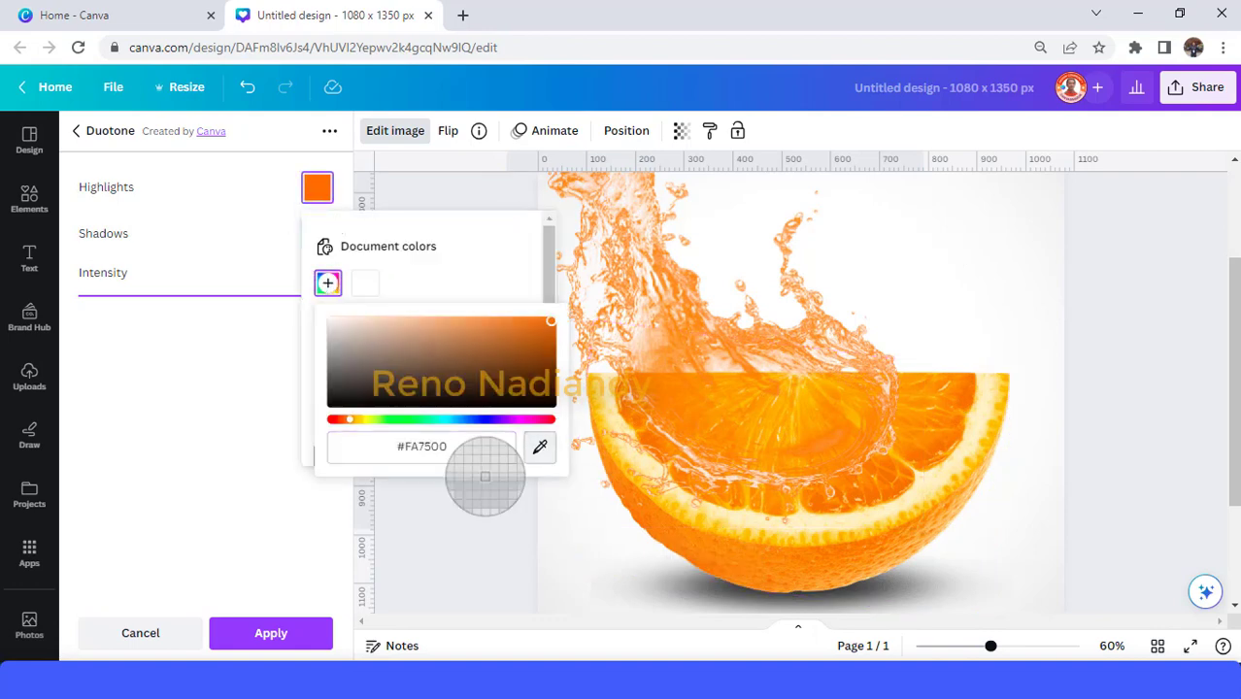
{"action": "left_click", "coordinate": [928, 380]}
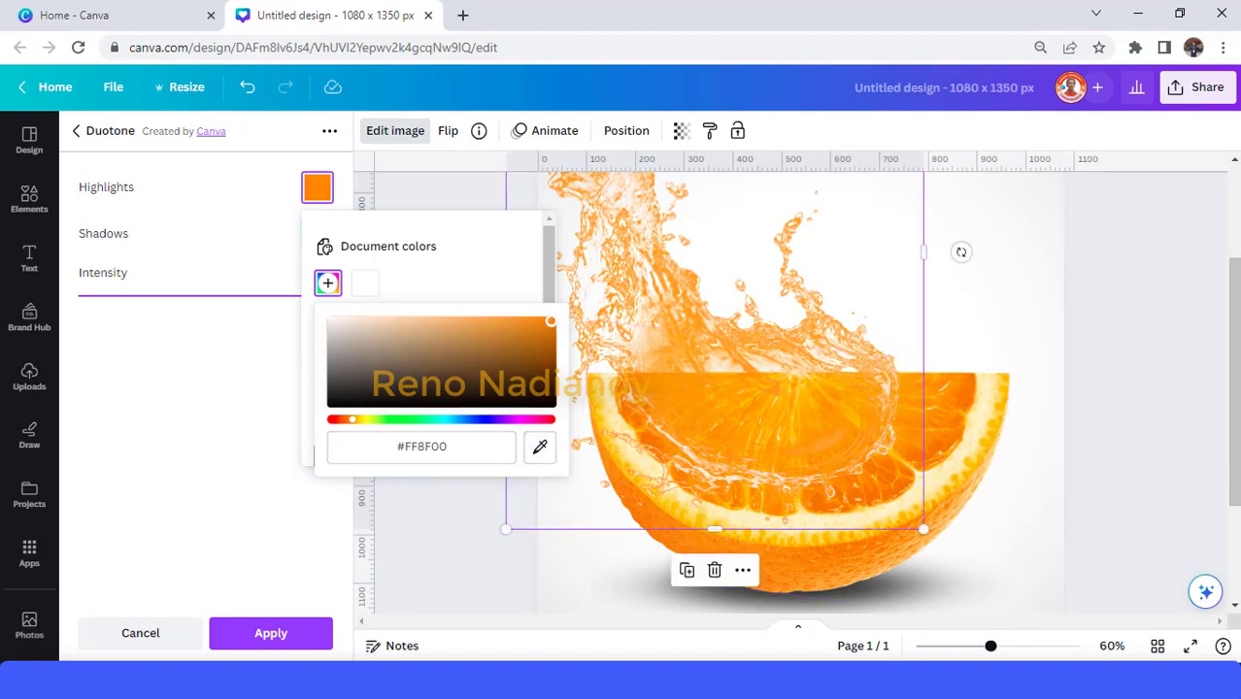
{"action": "left_click", "coordinate": [300, 646]}
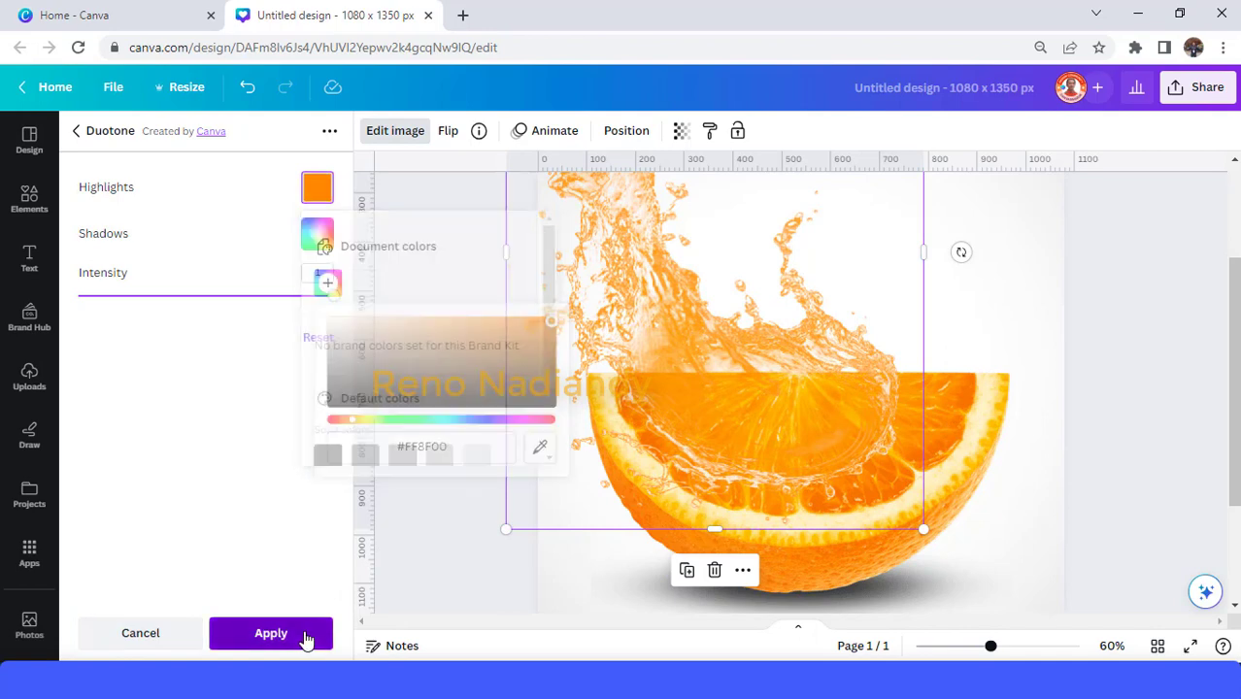
Shrink the orange splash, tilt it about -13° and set it over the slice's right side
{"action": "left_click_drag", "start_coordinate": [922, 529], "coordinate": [795, 290]}
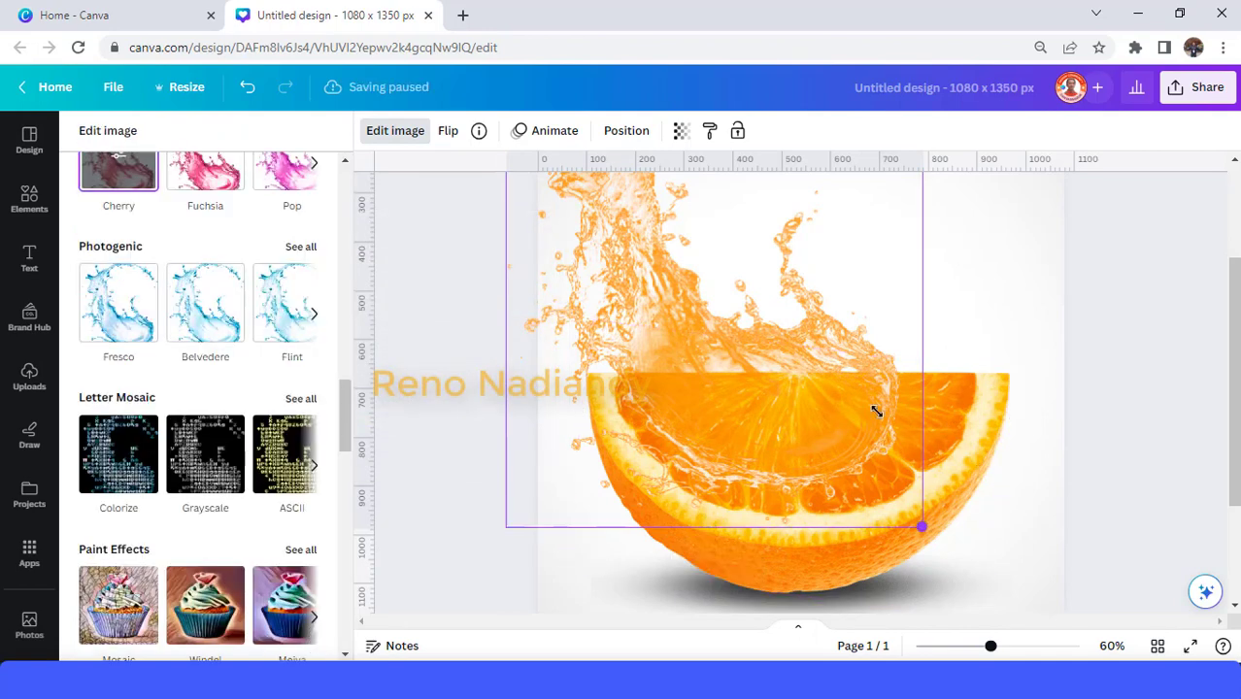
{"action": "left_click_drag", "start_coordinate": [692, 263], "coordinate": [894, 388]}
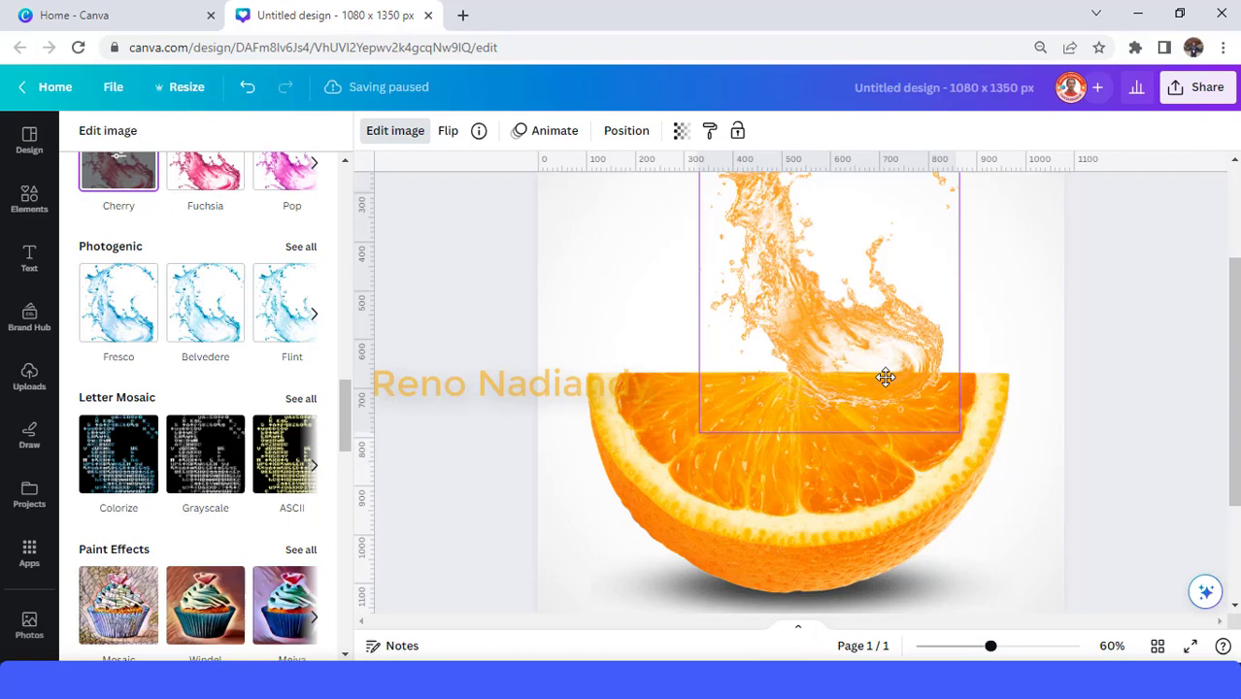
{"action": "left_click_drag", "start_coordinate": [972, 455], "coordinate": [865, 327]}
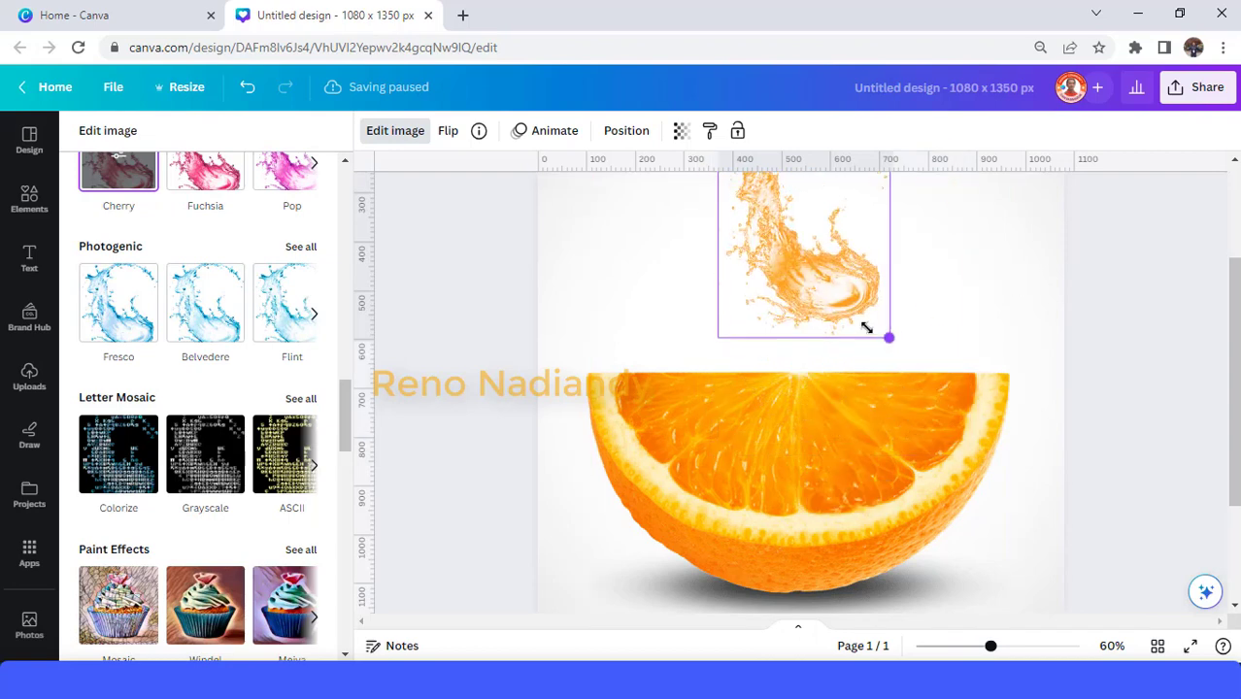
{"action": "left_click_drag", "start_coordinate": [801, 255], "coordinate": [876, 371]}
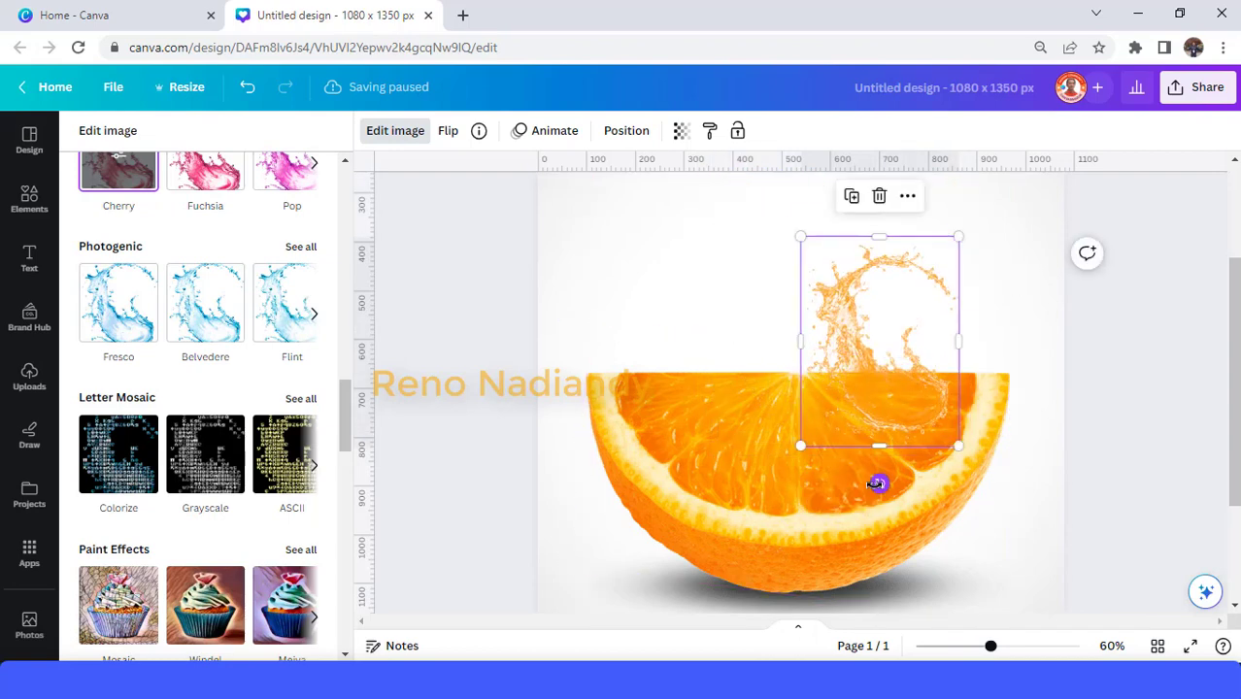
{"action": "mouse_move", "coordinate": [879, 483]}
{"action": "left_mouse_down"}
{"action": "mouse_move", "coordinate": [980, 366]}
{"action": "mouse_move", "coordinate": [937, 378]}
{"action": "left_mouse_up"}
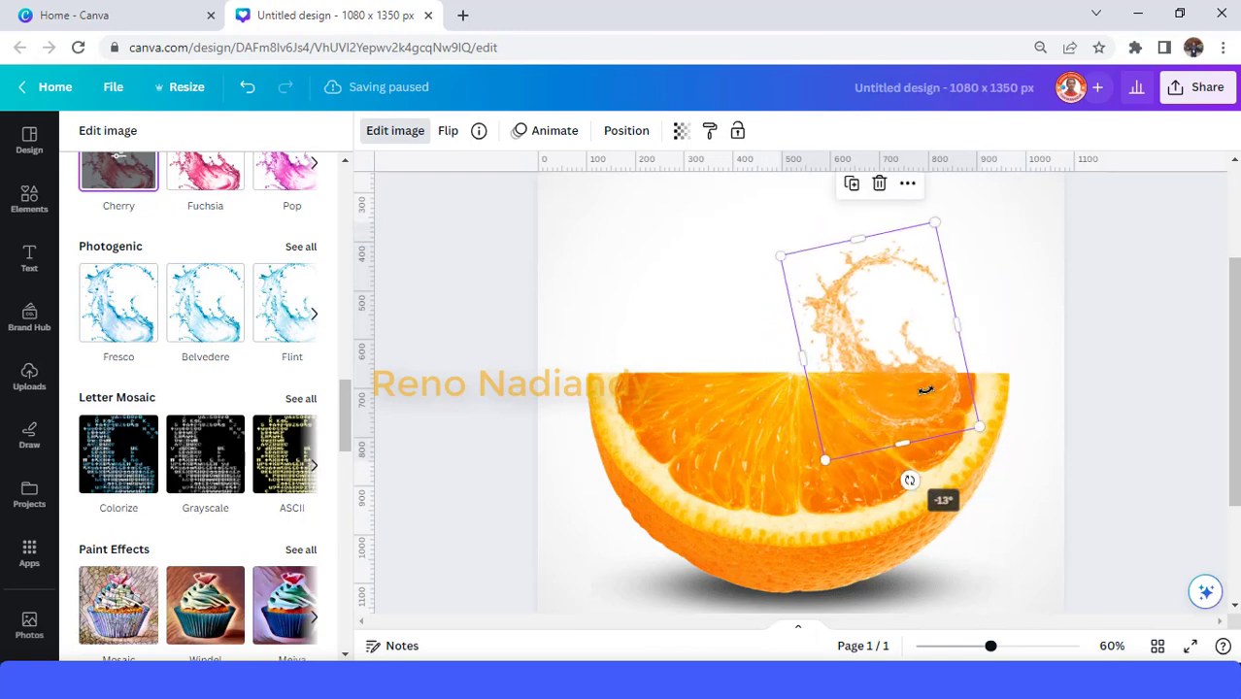
{"action": "left_click_drag", "start_coordinate": [930, 398], "coordinate": [952, 403]}
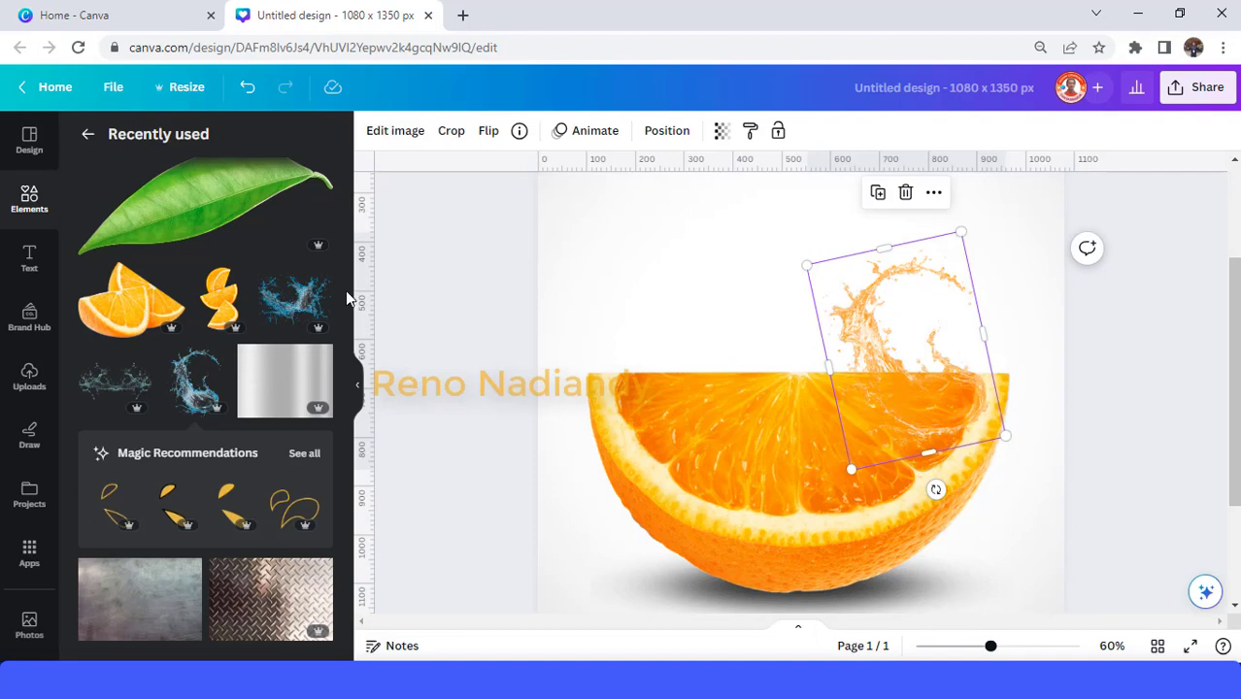
{"action": "mouse_move", "coordinate": [293, 297]}
{"action": "left_click", "coordinate": [320, 276]}
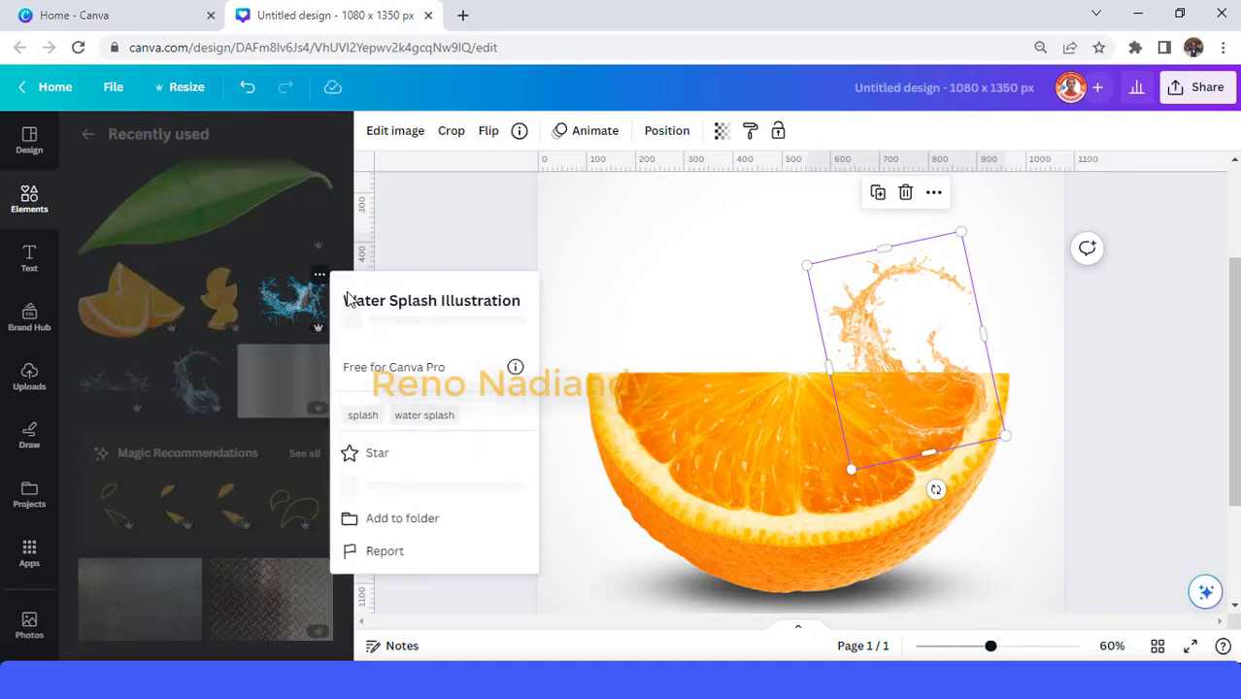
{"action": "left_click", "coordinate": [295, 310]}
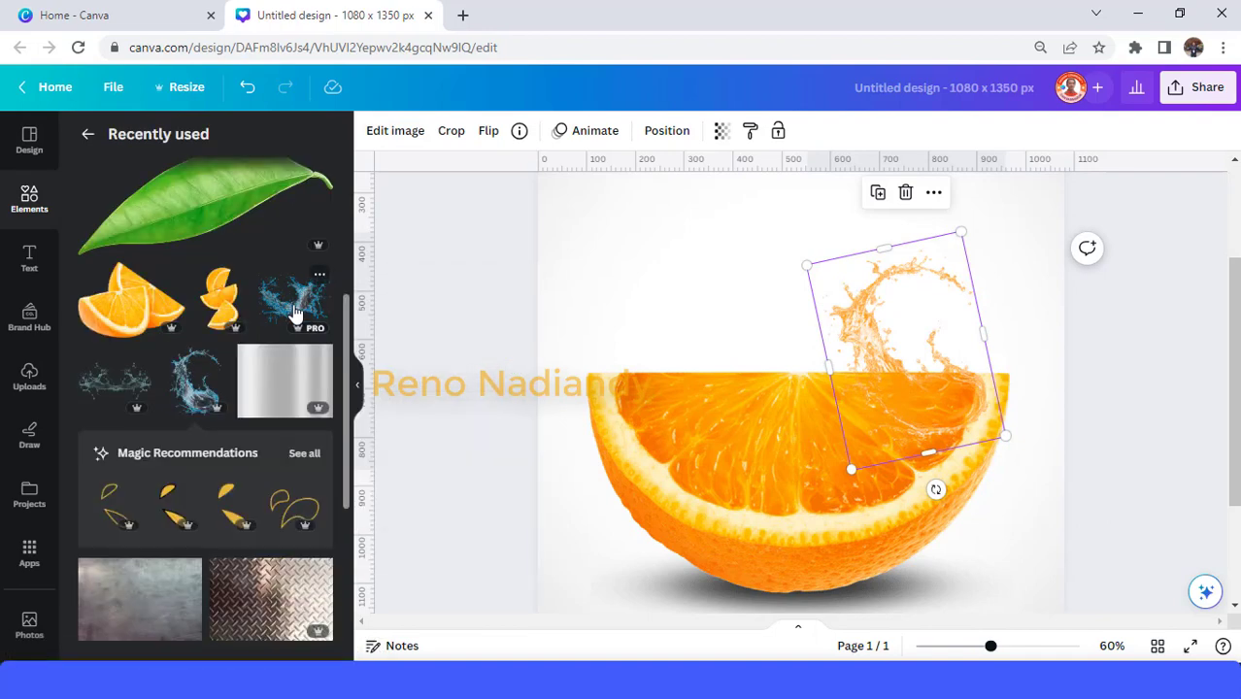
Add a second water splash with a Cherry duotone whose highlight is eyedropped orange from the slice
{"action": "left_click", "coordinate": [296, 311]}
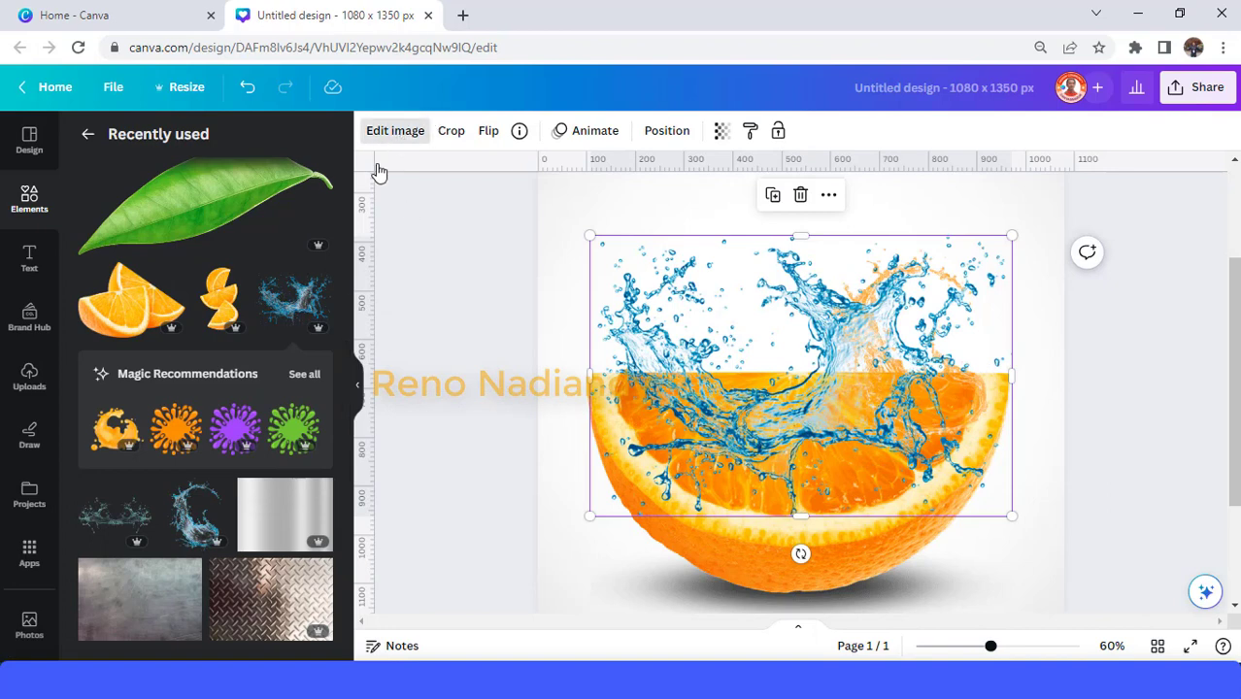
{"action": "left_click", "coordinate": [393, 130]}
{"action": "left_click", "coordinate": [125, 499]}
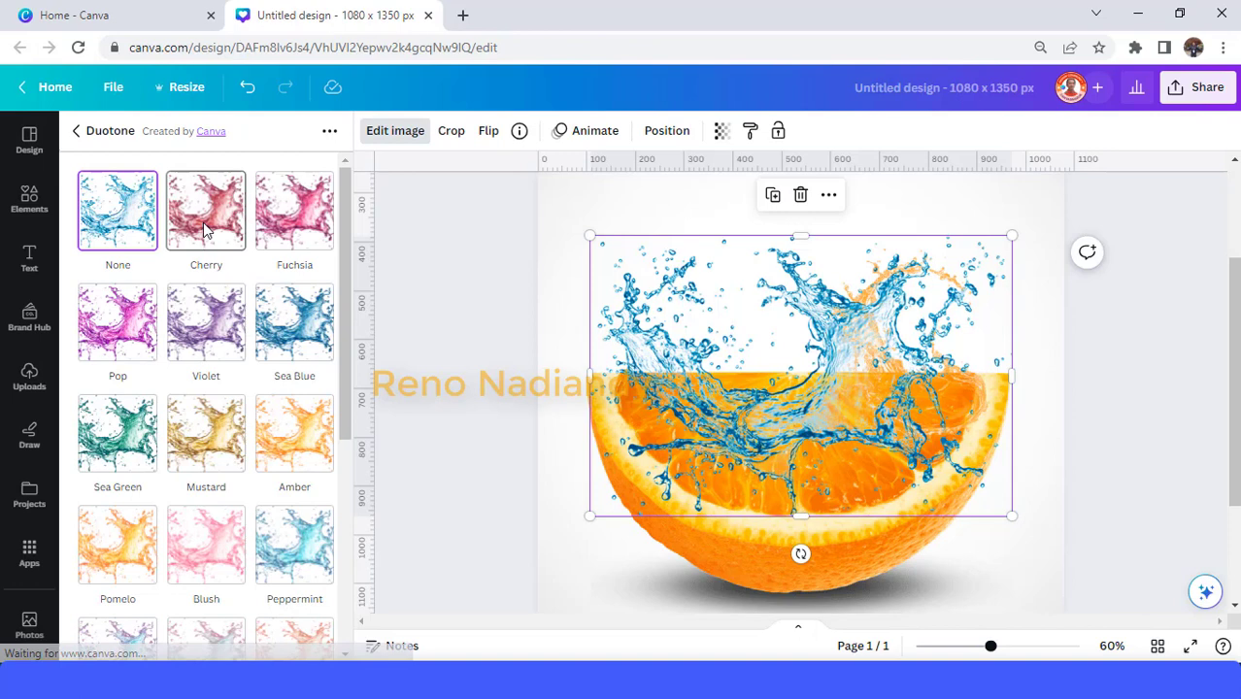
{"action": "left_click", "coordinate": [206, 227]}
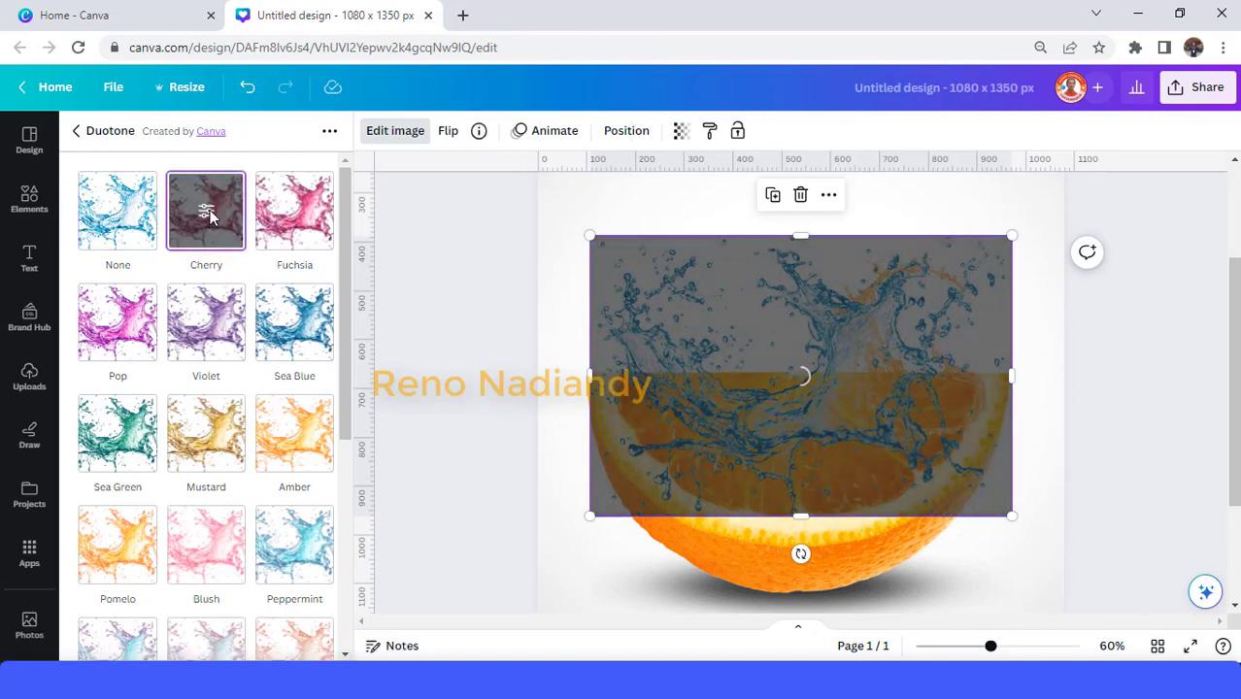
{"action": "left_click", "coordinate": [207, 213]}
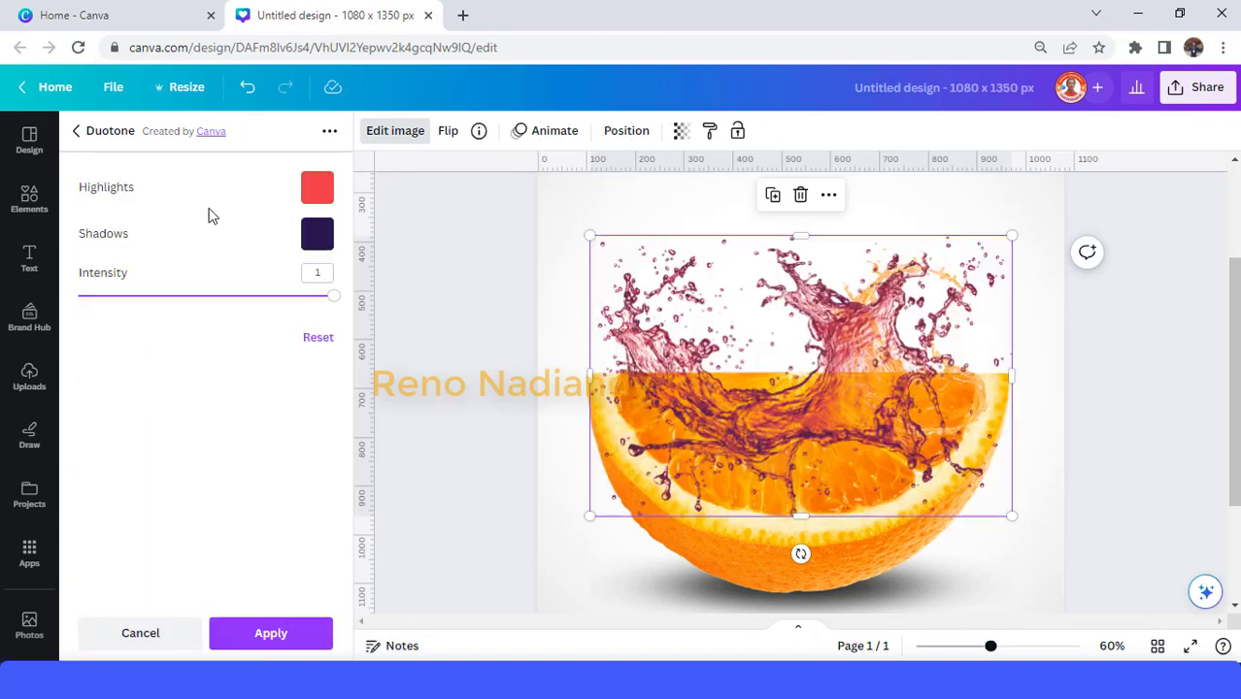
{"action": "left_click", "coordinate": [314, 186]}
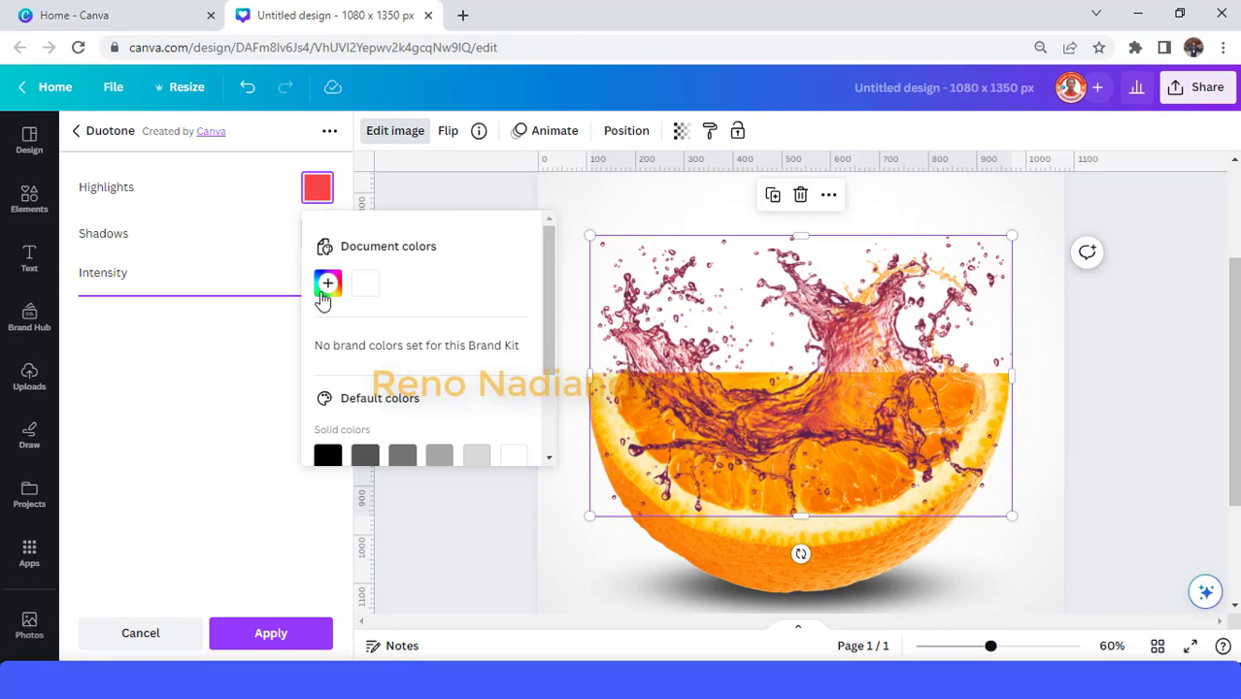
{"action": "left_click", "coordinate": [326, 285]}
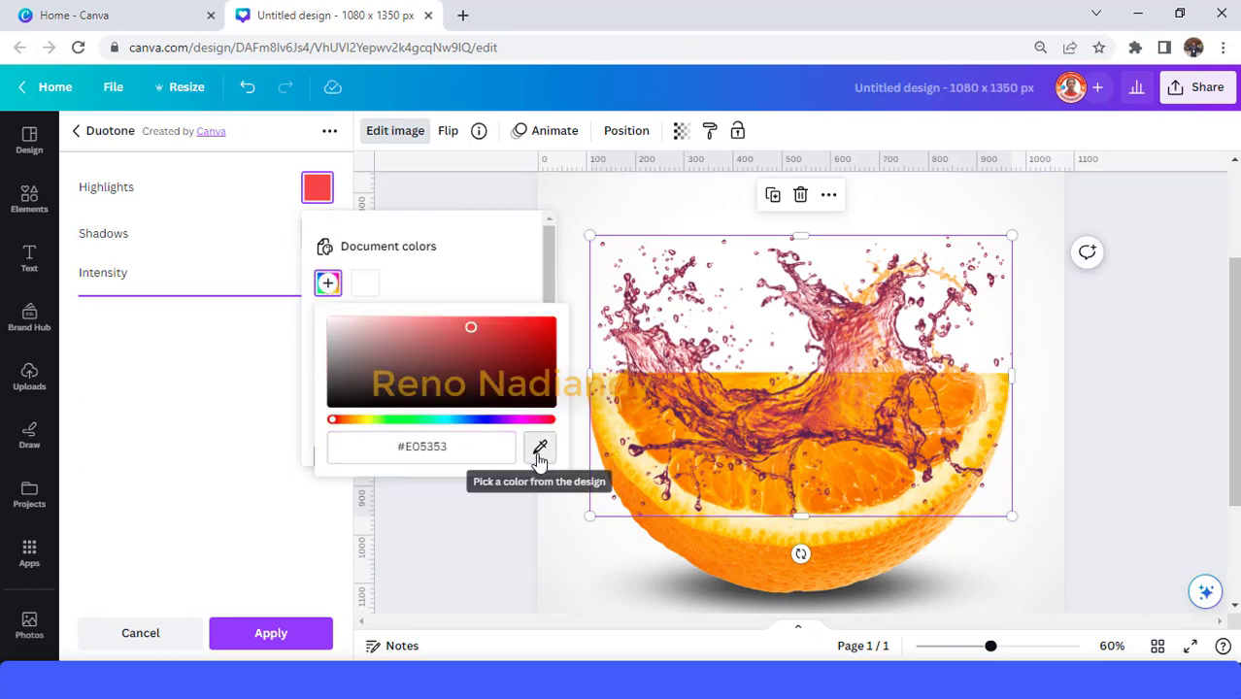
{"action": "left_click", "coordinate": [540, 455]}
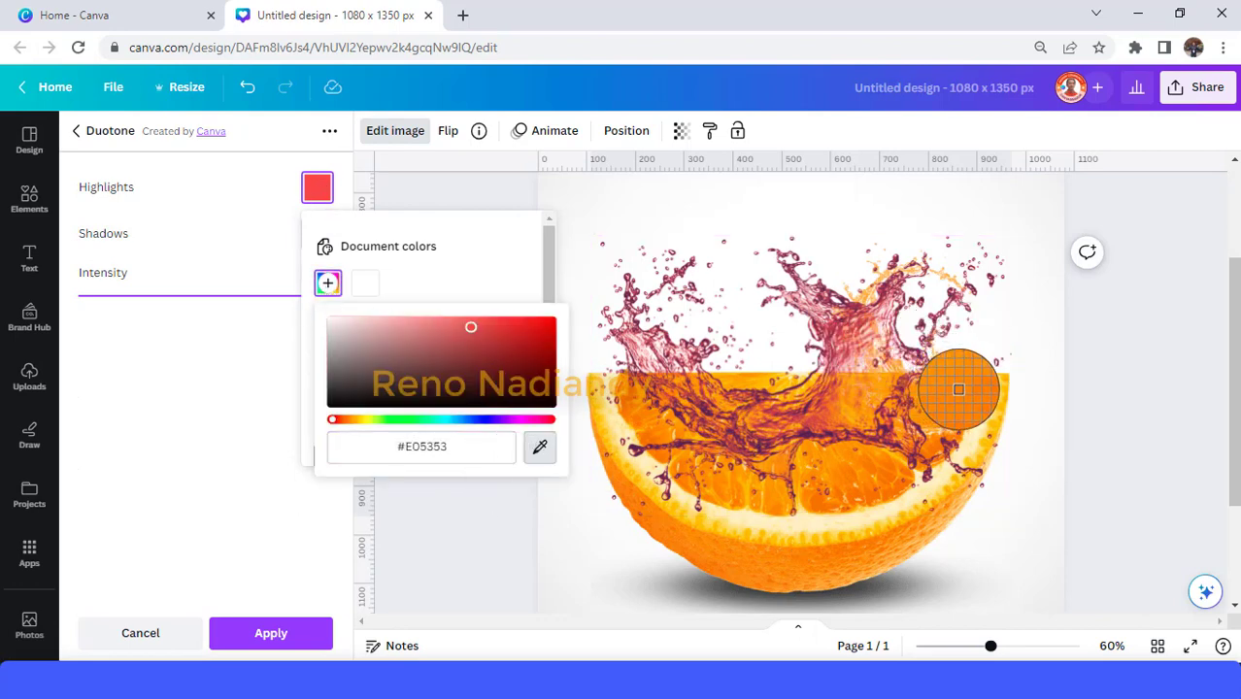
{"action": "left_click", "coordinate": [958, 390]}
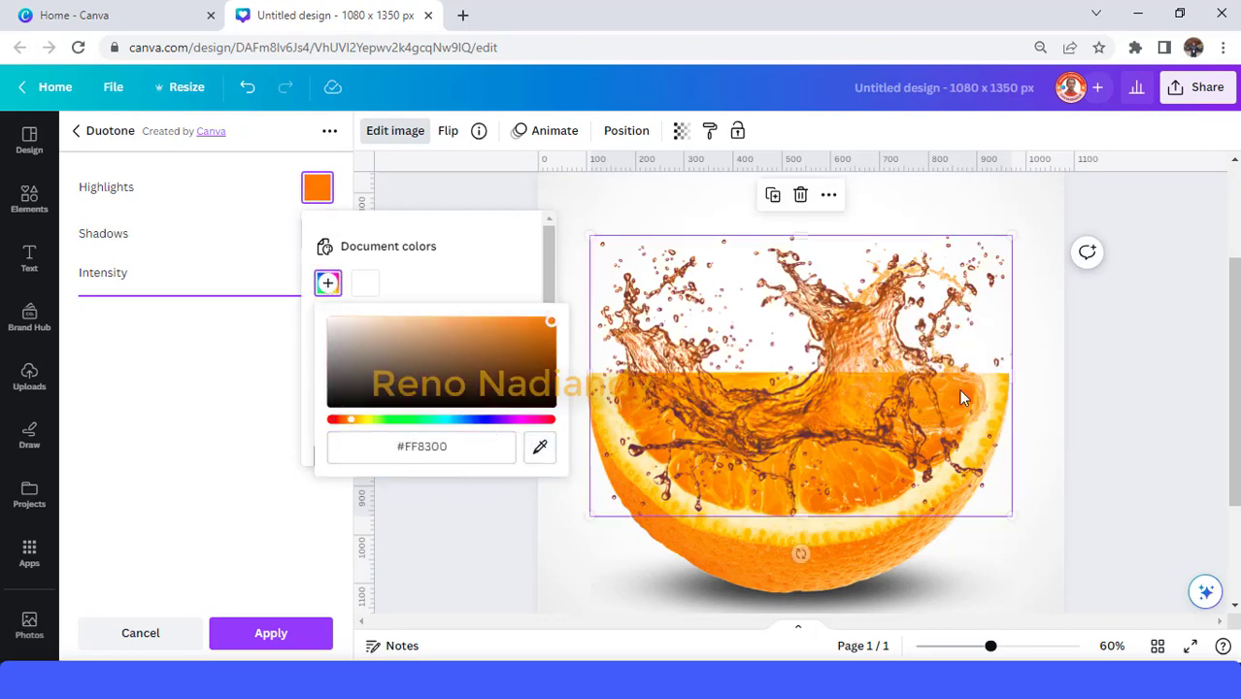
{"action": "left_click", "coordinate": [260, 240]}
Give it white duotone shadows, shrink it above the slice's left side, and apply
{"action": "left_click", "coordinate": [316, 237]}
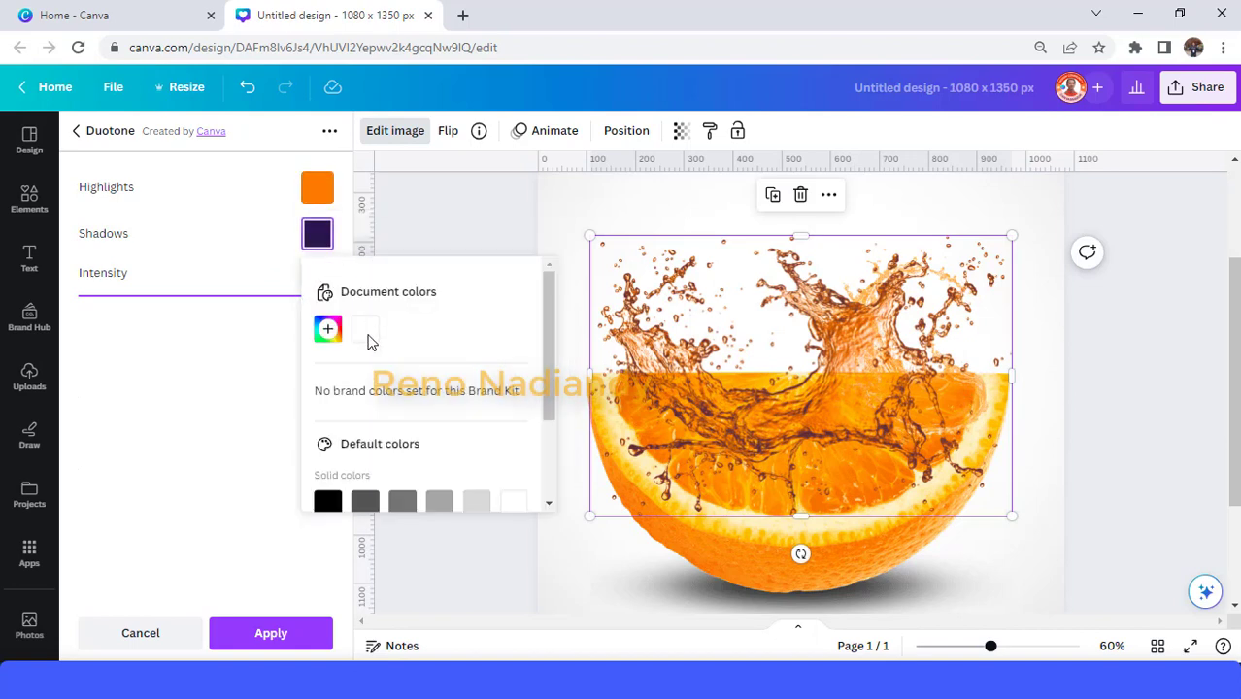
{"action": "left_click", "coordinate": [514, 502]}
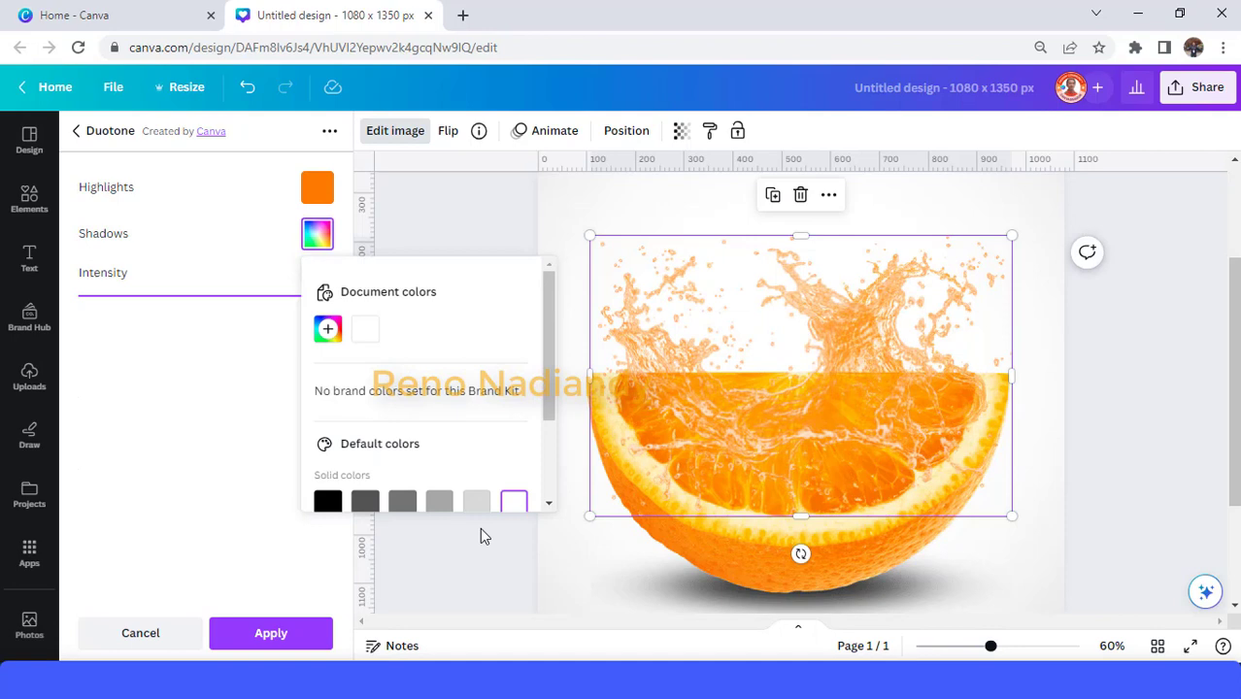
{"action": "left_click_drag", "start_coordinate": [1012, 235], "coordinate": [855, 335]}
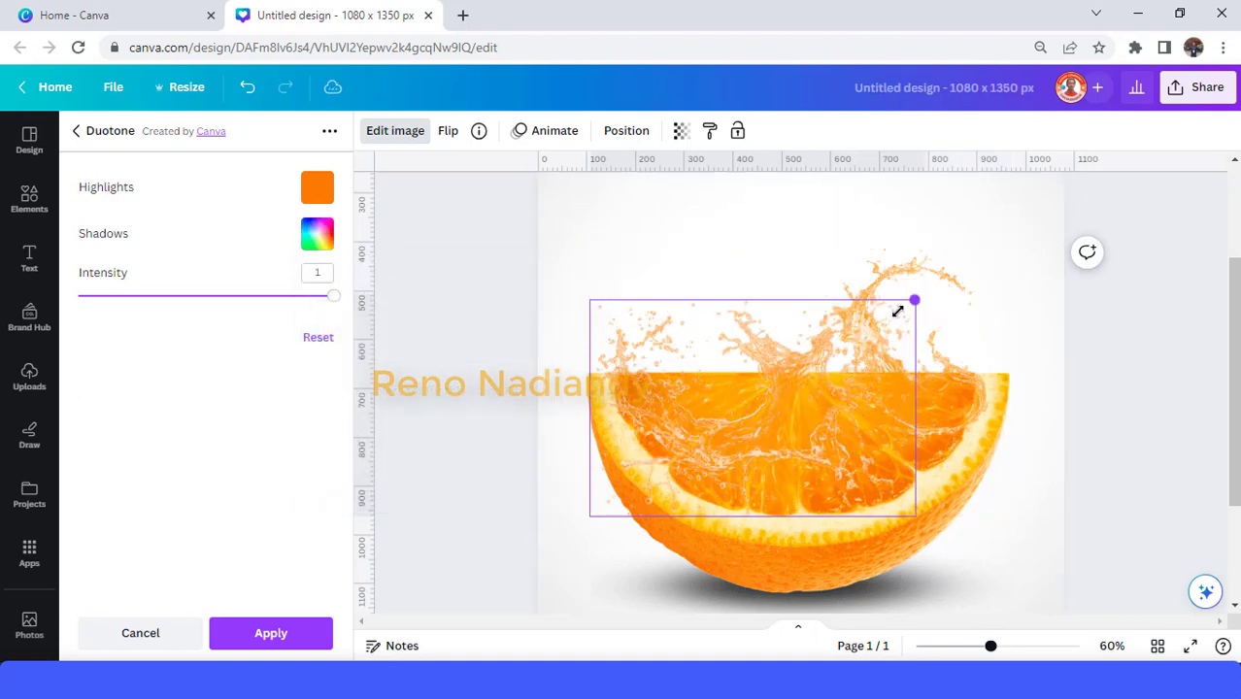
{"action": "left_click_drag", "start_coordinate": [770, 462], "coordinate": [704, 384]}
{"action": "left_click_drag", "start_coordinate": [809, 264], "coordinate": [772, 287]}
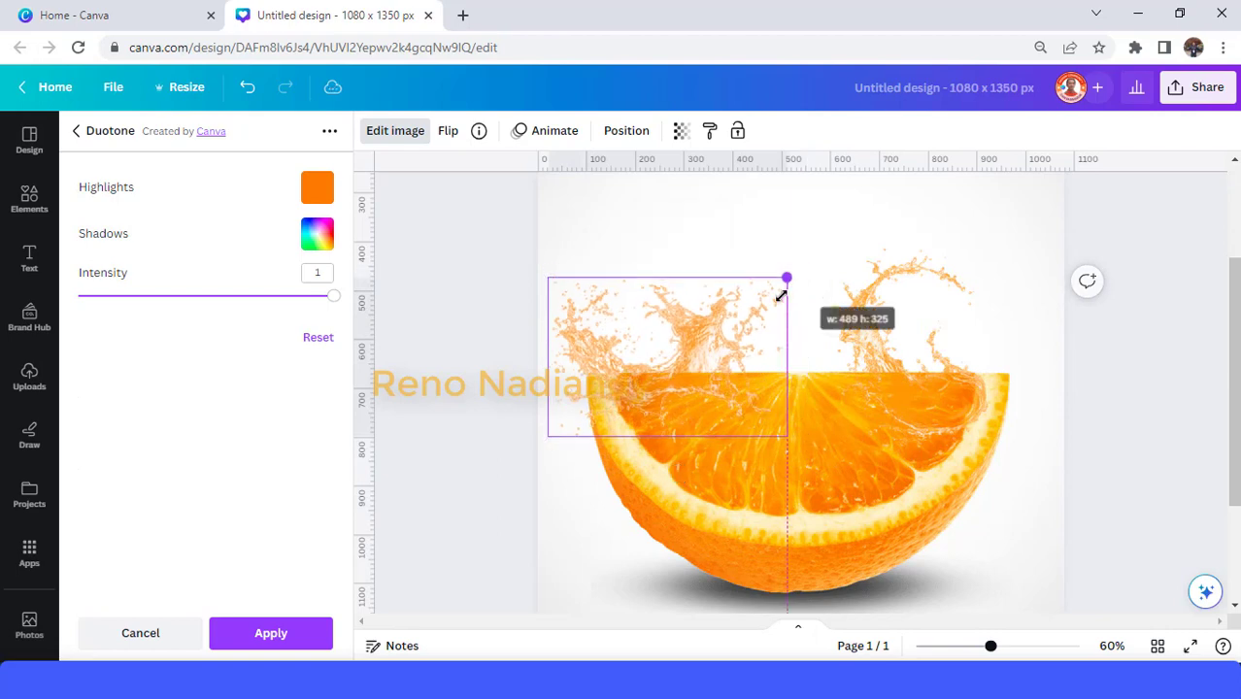
{"action": "left_click_drag", "start_coordinate": [720, 349], "coordinate": [721, 338]}
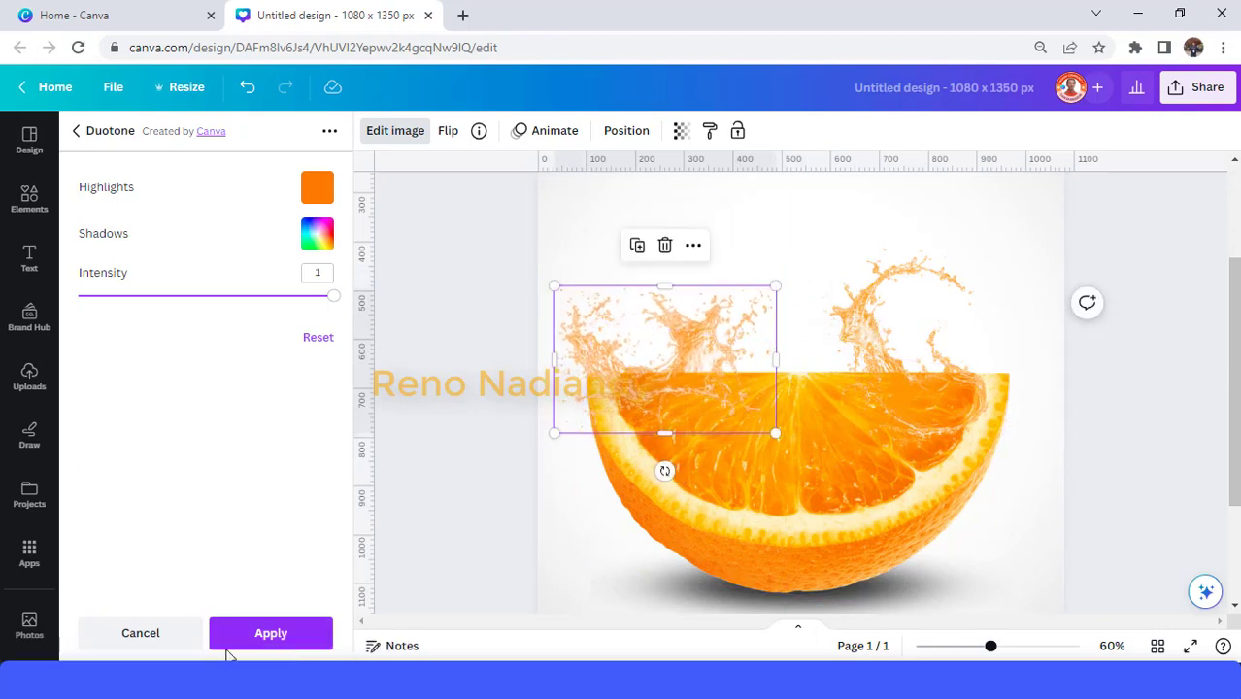
{"action": "left_click", "coordinate": [279, 637]}
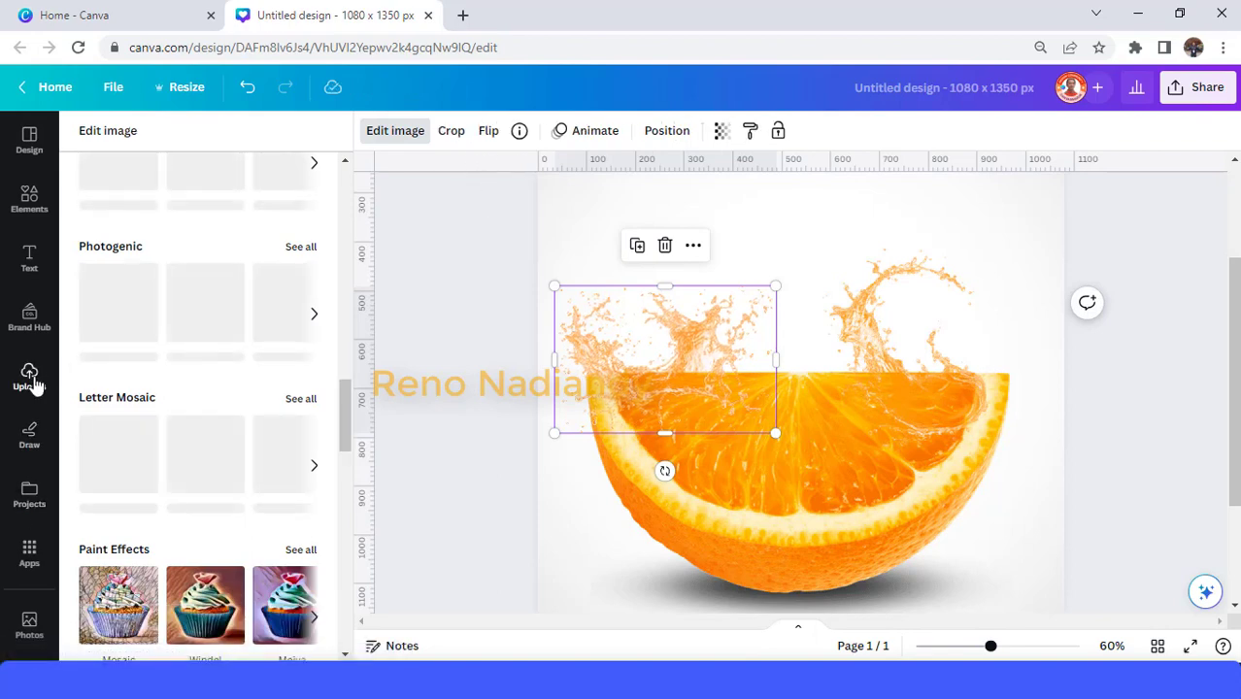
Add the CiJeruk juice can from Uploads, crop its sides, resize and tilt it onto the slice
{"action": "left_click", "coordinate": [30, 377]}
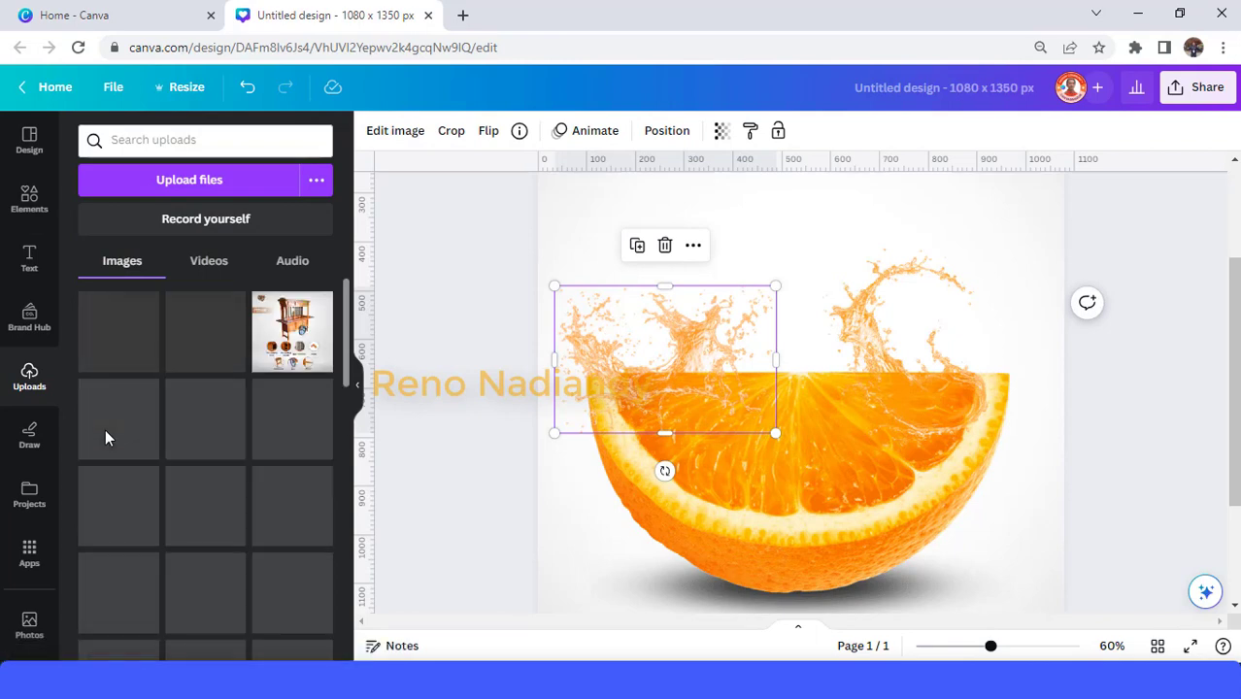
{"action": "scroll", "coordinate": [183, 478], "scroll_direction": "down", "scroll_amount": 1}
{"action": "scroll", "coordinate": [183, 477], "scroll_direction": "down", "scroll_amount": 5}
{"action": "scroll", "coordinate": [183, 480], "scroll_direction": "down", "scroll_amount": 3}
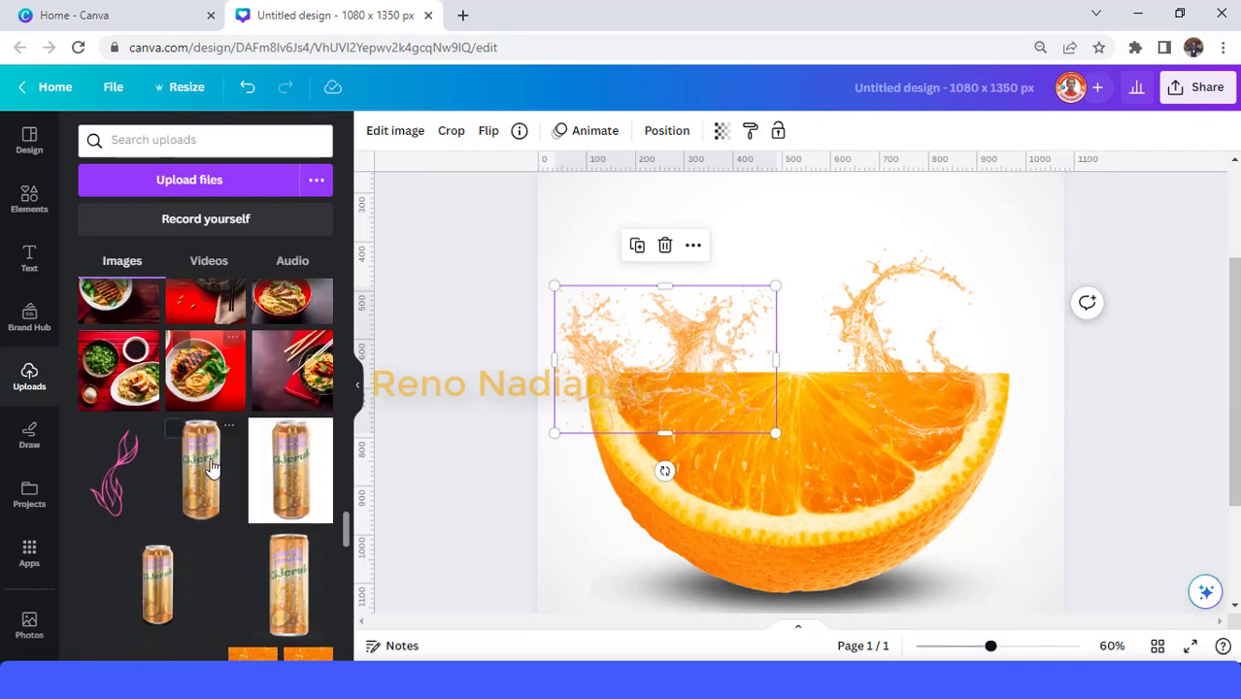
{"action": "left_click", "coordinate": [204, 467]}
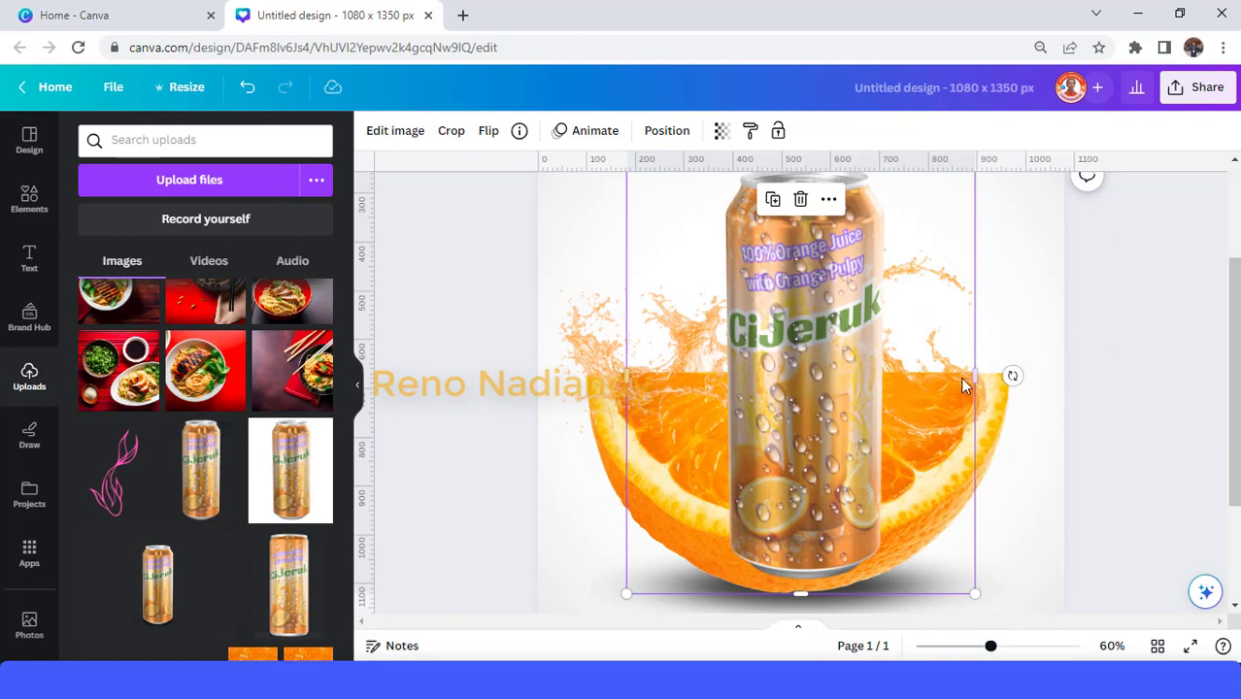
{"action": "left_click_drag", "start_coordinate": [970, 373], "coordinate": [905, 376]}
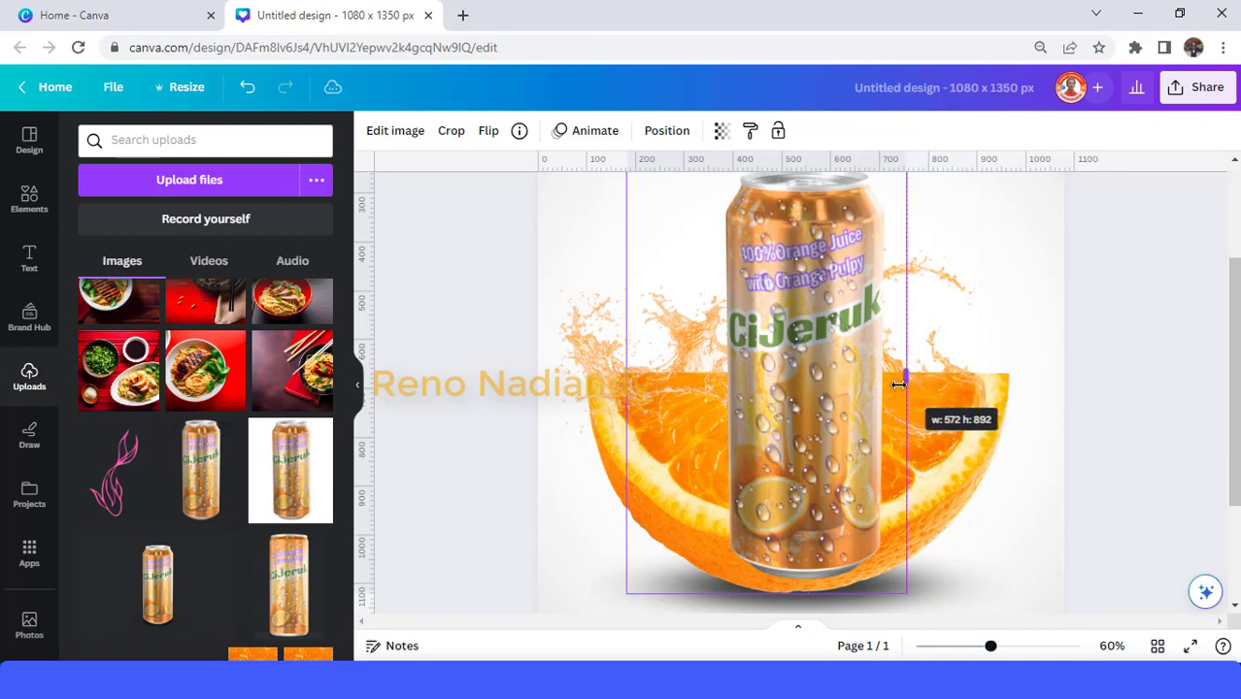
{"action": "left_click_drag", "start_coordinate": [628, 379], "coordinate": [711, 379]}
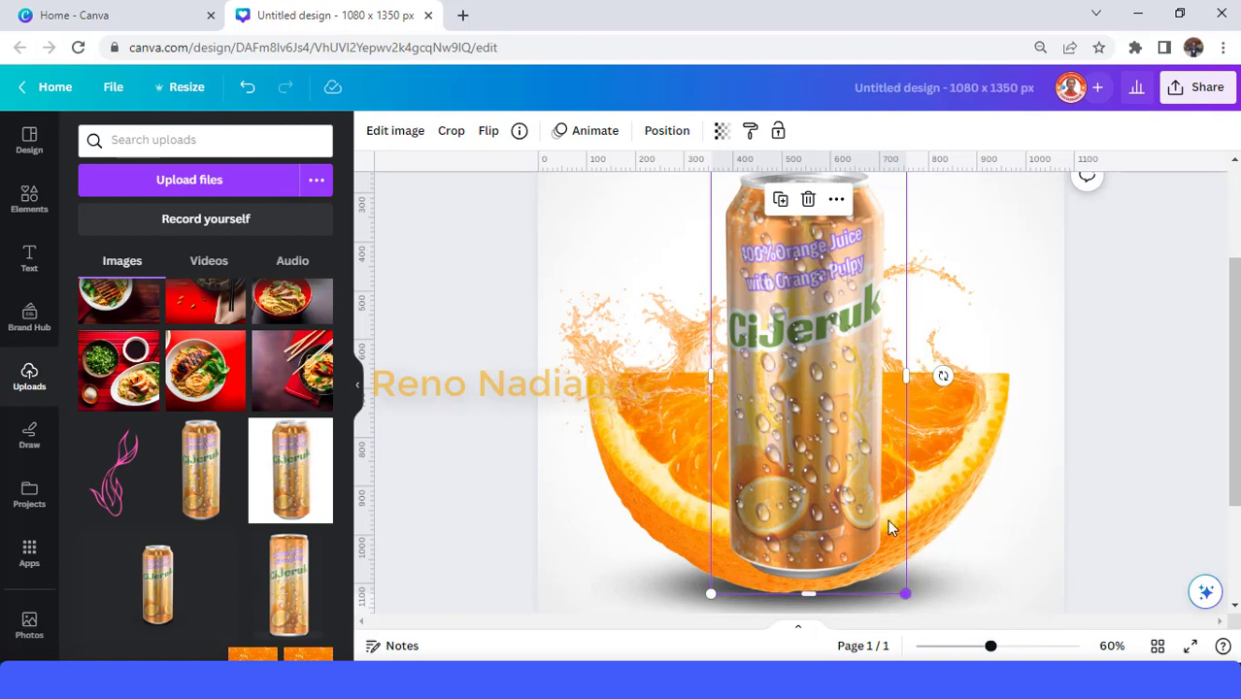
{"action": "left_click_drag", "start_coordinate": [905, 593], "coordinate": [864, 438]}
{"action": "scroll", "coordinate": [867, 436], "scroll_direction": "up", "scroll_amount": 1}
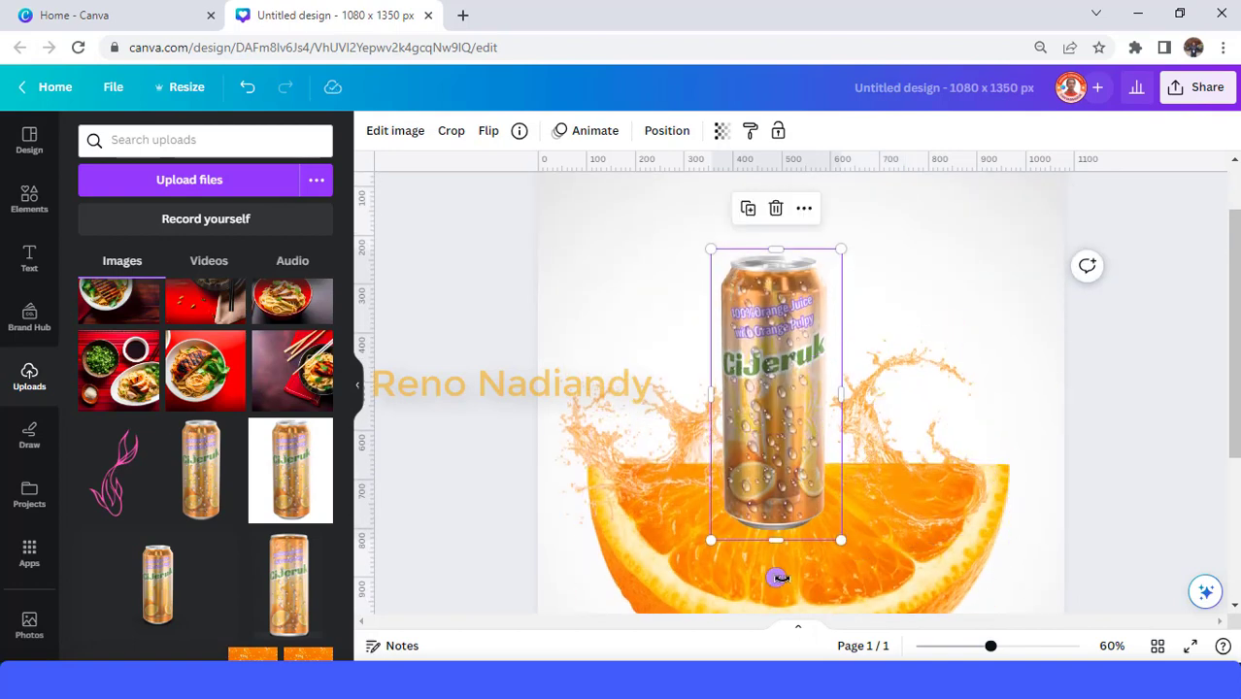
{"action": "left_click_drag", "start_coordinate": [776, 579], "coordinate": [889, 534]}
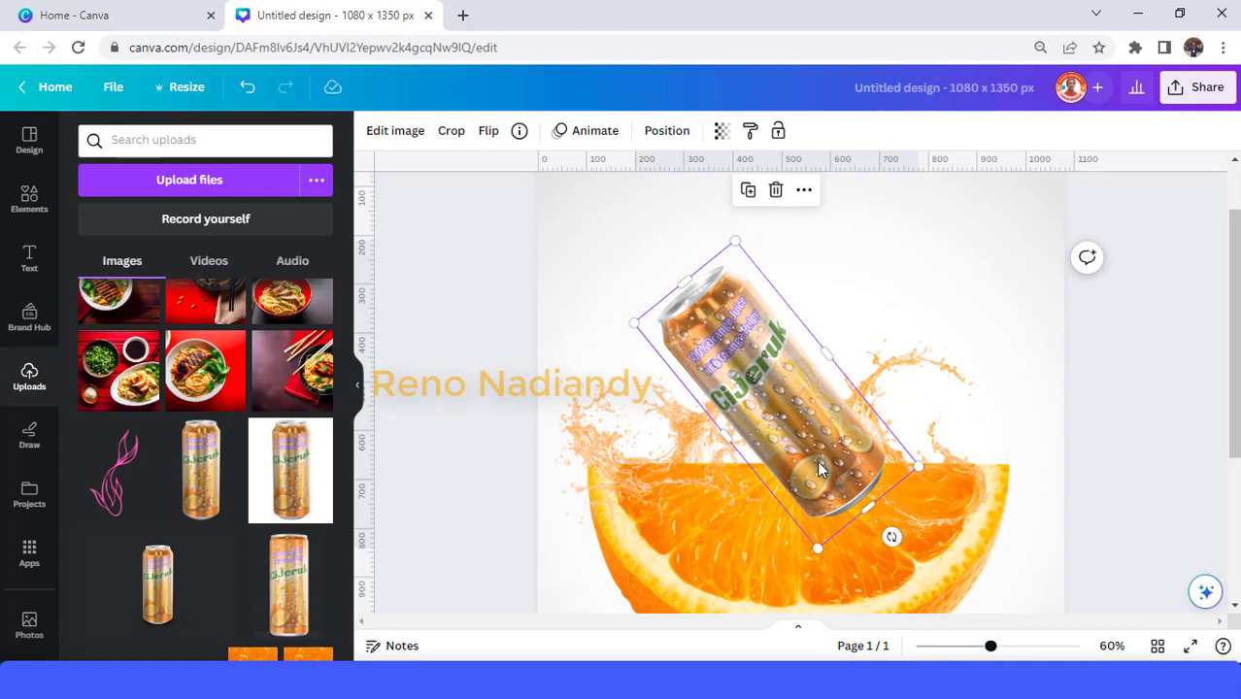
{"action": "mouse_move", "coordinate": [822, 470]}
{"action": "left_mouse_down"}
{"action": "mouse_move", "coordinate": [842, 496]}
{"action": "mouse_move", "coordinate": [839, 479]}
{"action": "mouse_move", "coordinate": [865, 459]}
{"action": "left_mouse_up"}
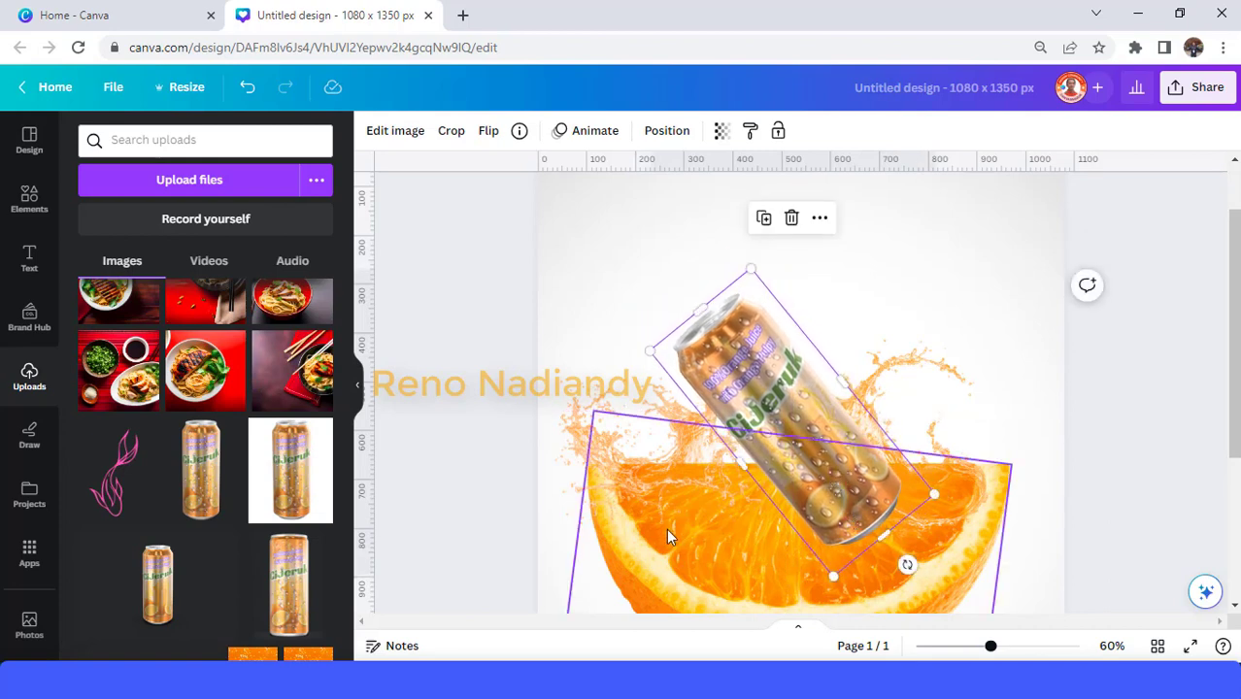
Duplicate the small splash, enlarge the copy and wrap it around the can's base
{"action": "left_click", "coordinate": [655, 469]}
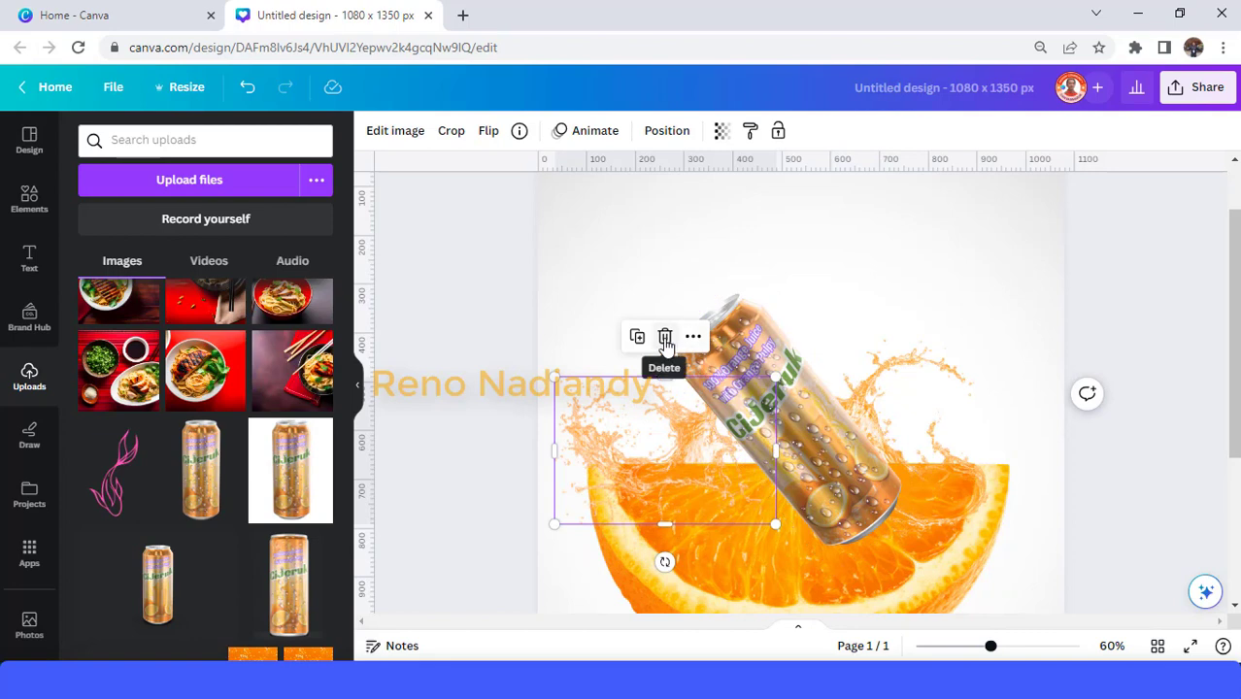
{"action": "left_click", "coordinate": [637, 336]}
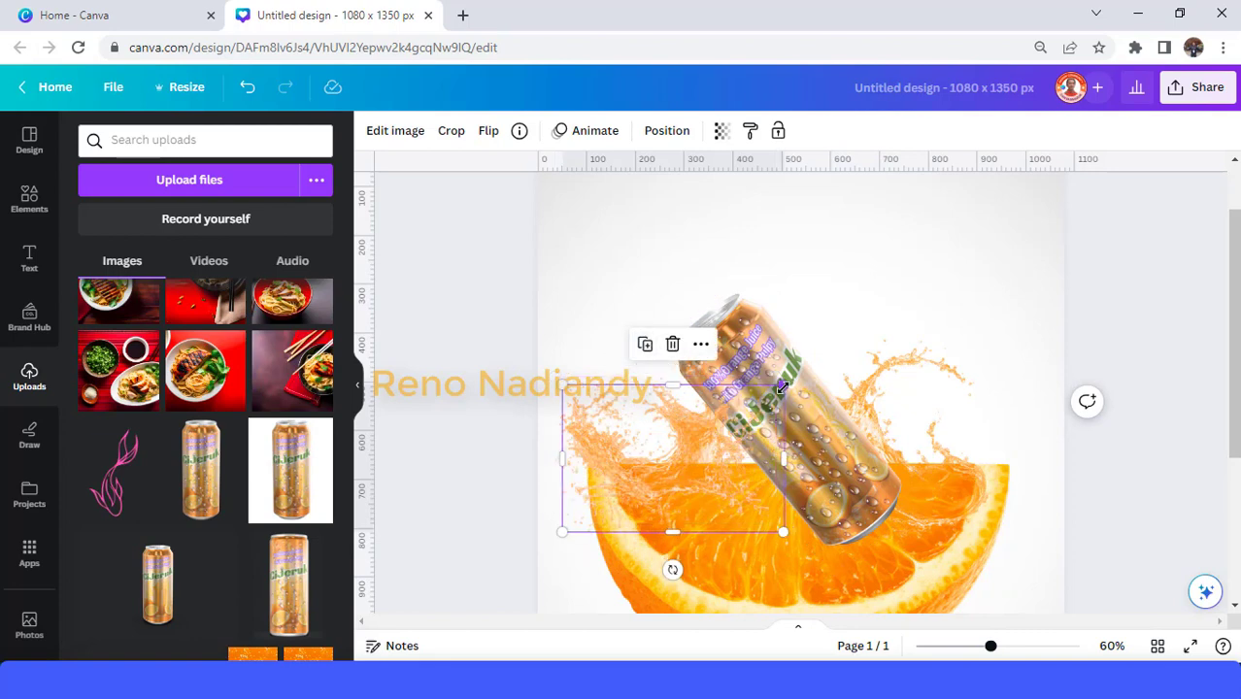
{"action": "left_click_drag", "start_coordinate": [782, 387], "coordinate": [829, 356]}
{"action": "left_click_drag", "start_coordinate": [763, 446], "coordinate": [840, 494]}
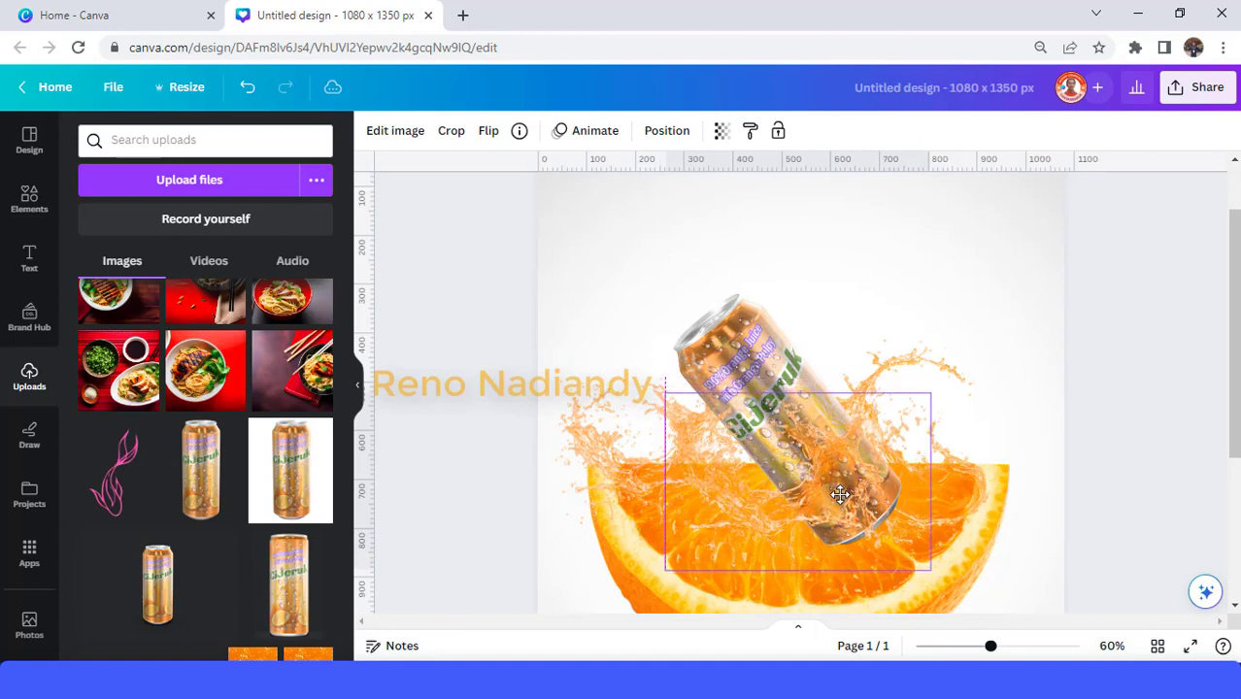
{"action": "left_click_drag", "start_coordinate": [840, 494], "coordinate": [840, 495]}
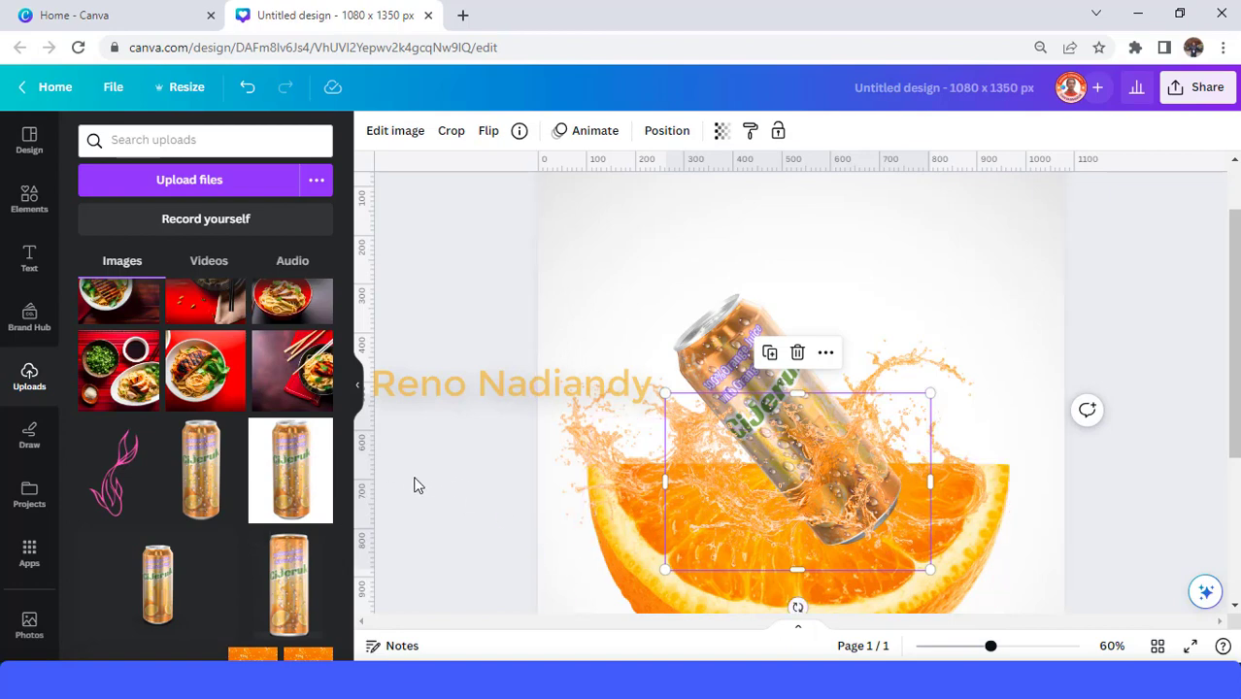
Add the stacked orange slices graphic, shrink it, and tilt it counter-clockwise upper left of the can
{"action": "left_click", "coordinate": [28, 201]}
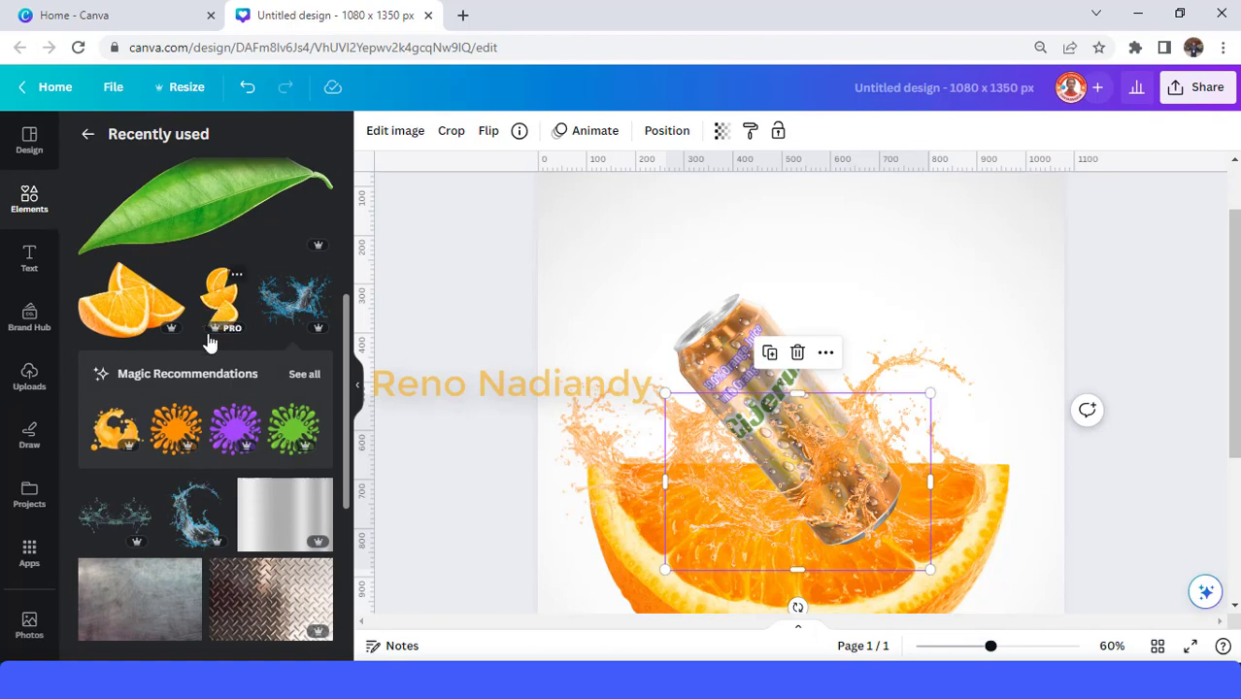
{"action": "left_click", "coordinate": [208, 338]}
{"action": "left_click_drag", "start_coordinate": [1005, 196], "coordinate": [814, 450]}
{"action": "mouse_move", "coordinate": [699, 539]}
{"action": "left_mouse_down"}
{"action": "mouse_move", "coordinate": [670, 321]}
{"action": "mouse_move", "coordinate": [658, 330]}
{"action": "mouse_move", "coordinate": [687, 344]}
{"action": "left_mouse_up"}
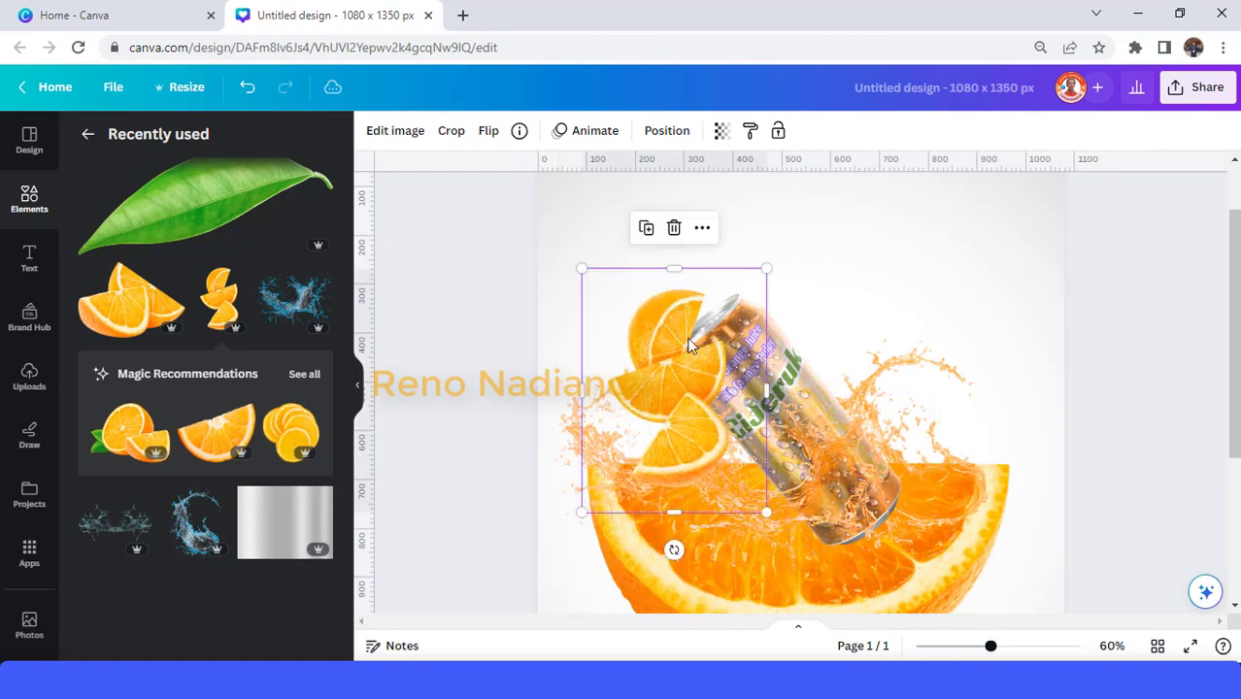
{"action": "left_click_drag", "start_coordinate": [675, 551], "coordinate": [721, 542]}
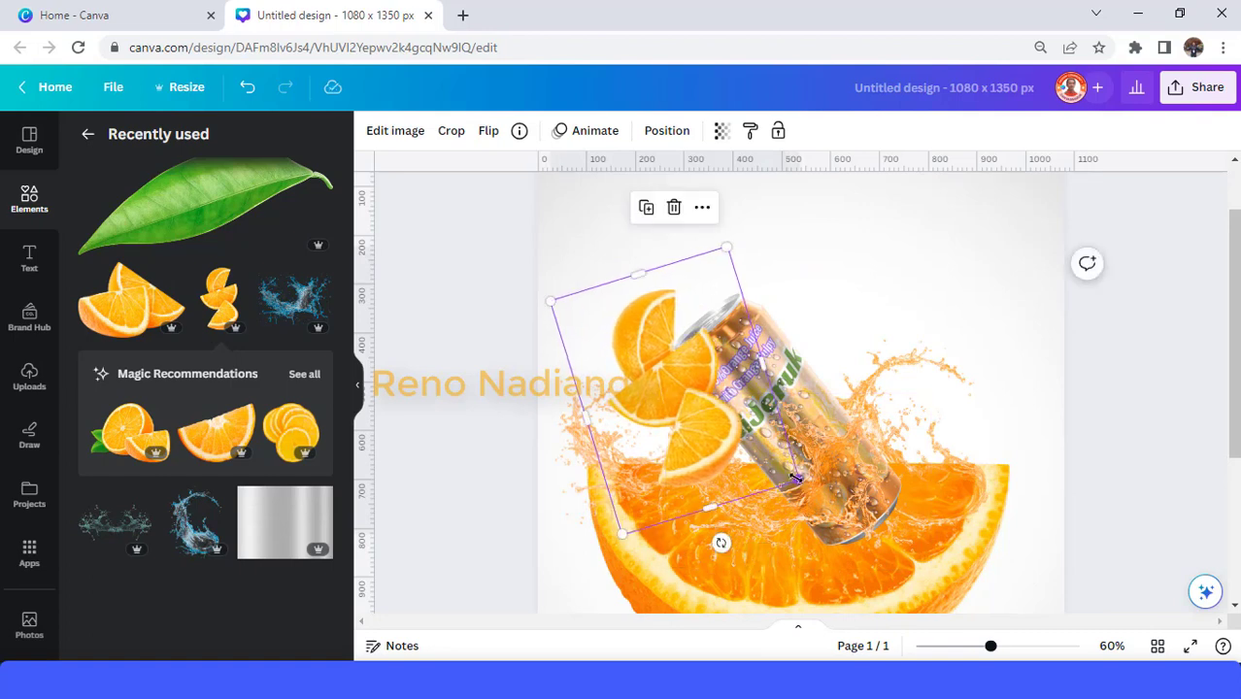
{"action": "left_click_drag", "start_coordinate": [789, 470], "coordinate": [762, 456]}
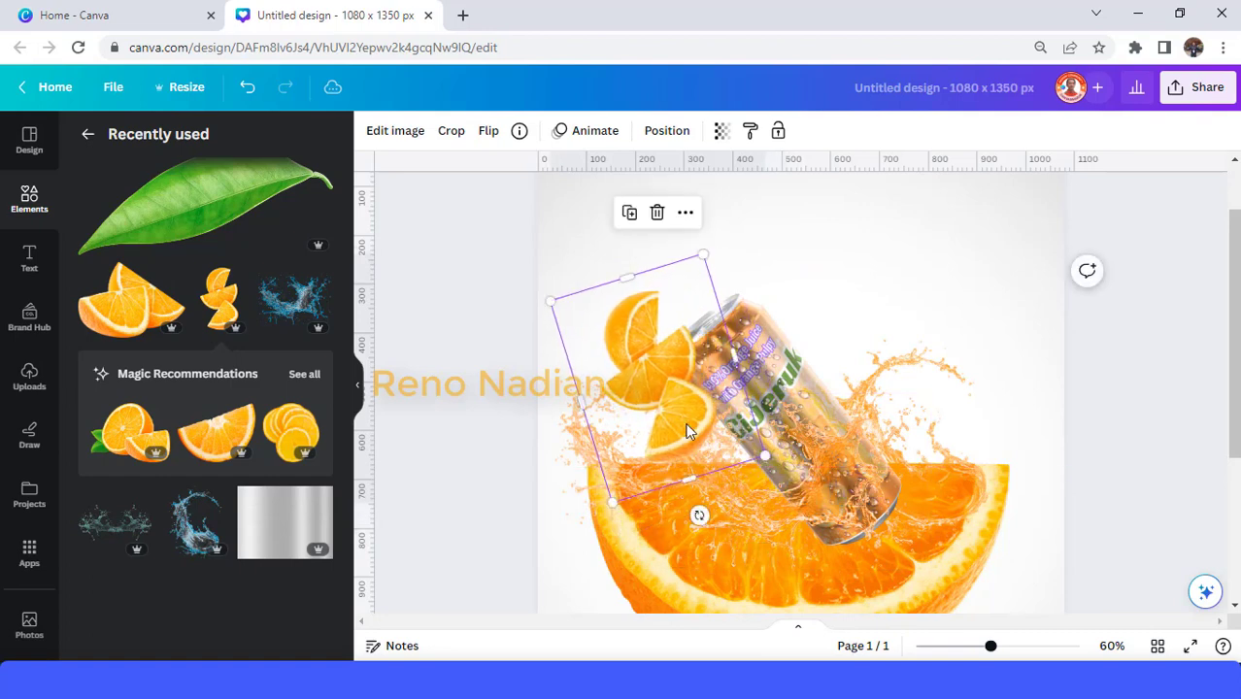
{"action": "mouse_move", "coordinate": [690, 430]}
{"action": "left_mouse_down"}
{"action": "mouse_move", "coordinate": [684, 448]}
{"action": "mouse_move", "coordinate": [695, 450]}
{"action": "left_mouse_up"}
{"action": "mouse_move", "coordinate": [293, 297]}
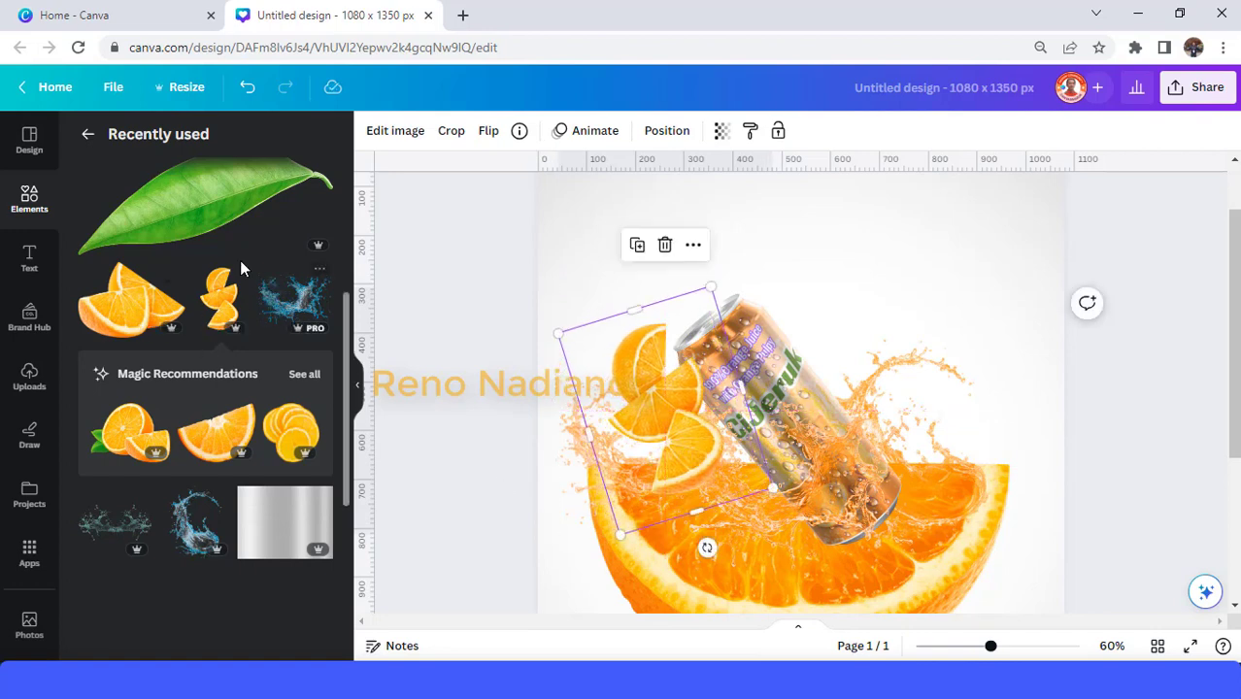
Add the two orange slices graphic, shrunk small and tilted in the top-right corner
{"action": "left_click", "coordinate": [236, 281]}
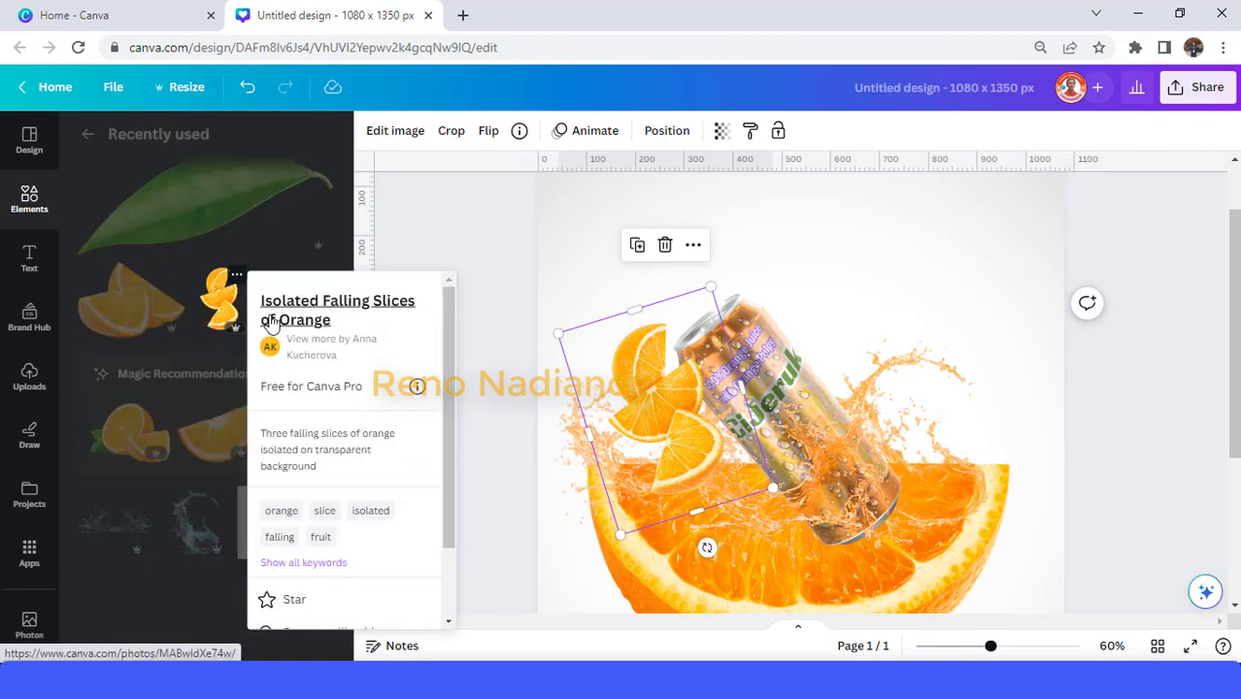
{"action": "left_click", "coordinate": [164, 305]}
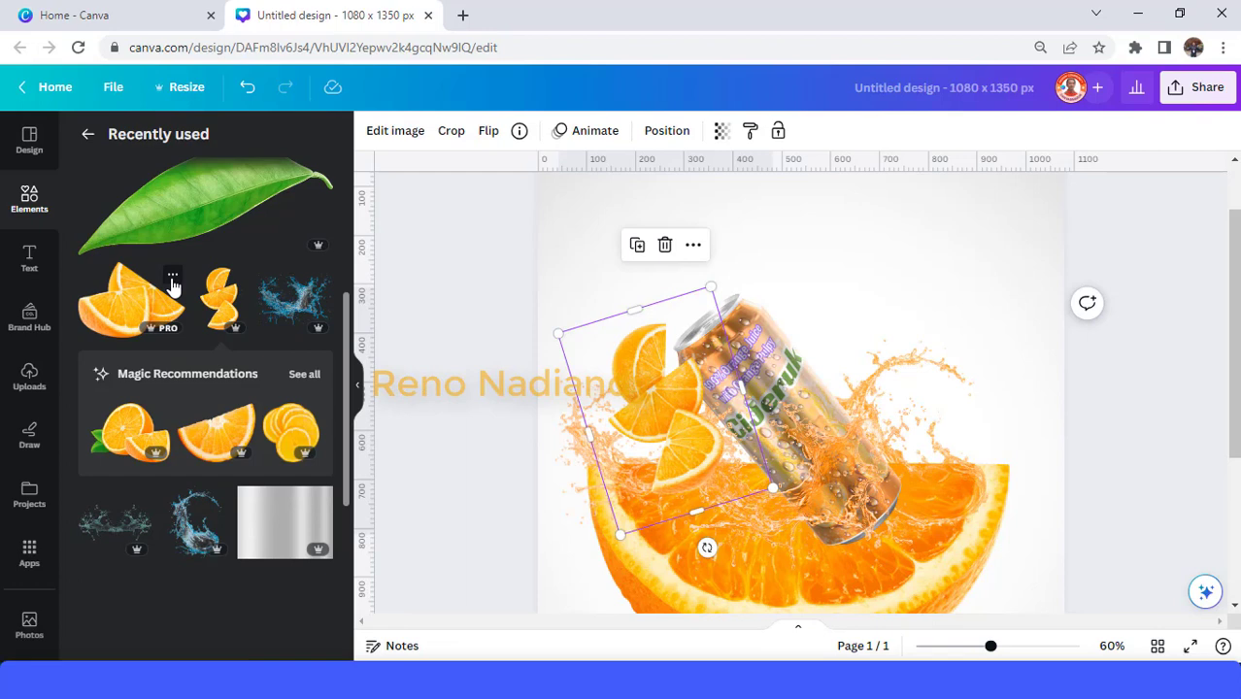
{"action": "left_click", "coordinate": [172, 275]}
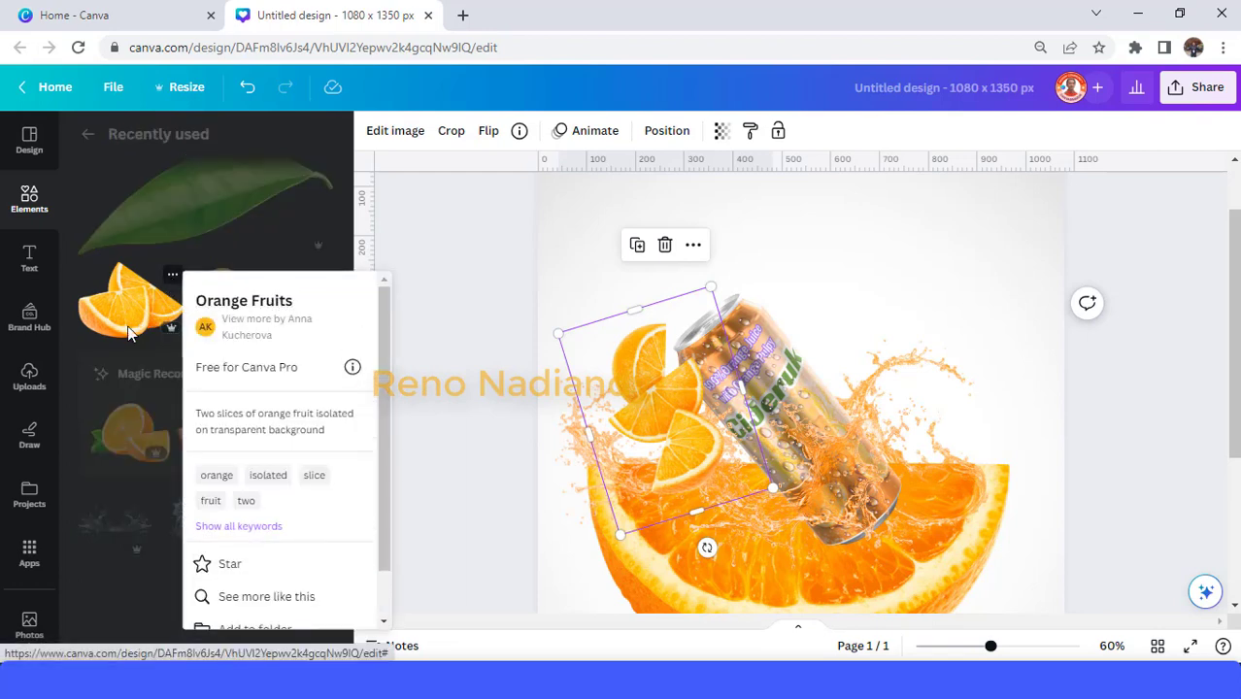
{"action": "left_click", "coordinate": [139, 313]}
{"action": "left_click", "coordinate": [142, 311]}
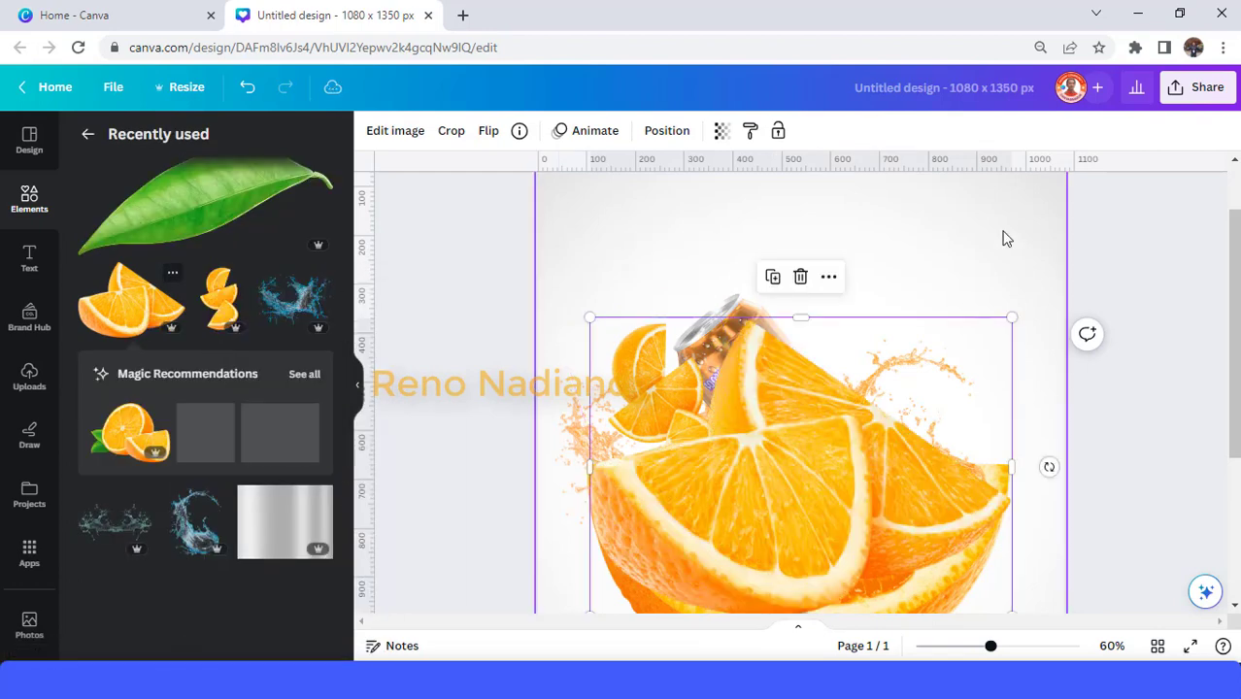
{"action": "mouse_move", "coordinate": [1010, 318]}
{"action": "left_mouse_down"}
{"action": "mouse_move", "coordinate": [816, 454]}
{"action": "mouse_move", "coordinate": [772, 500]}
{"action": "left_mouse_up"}
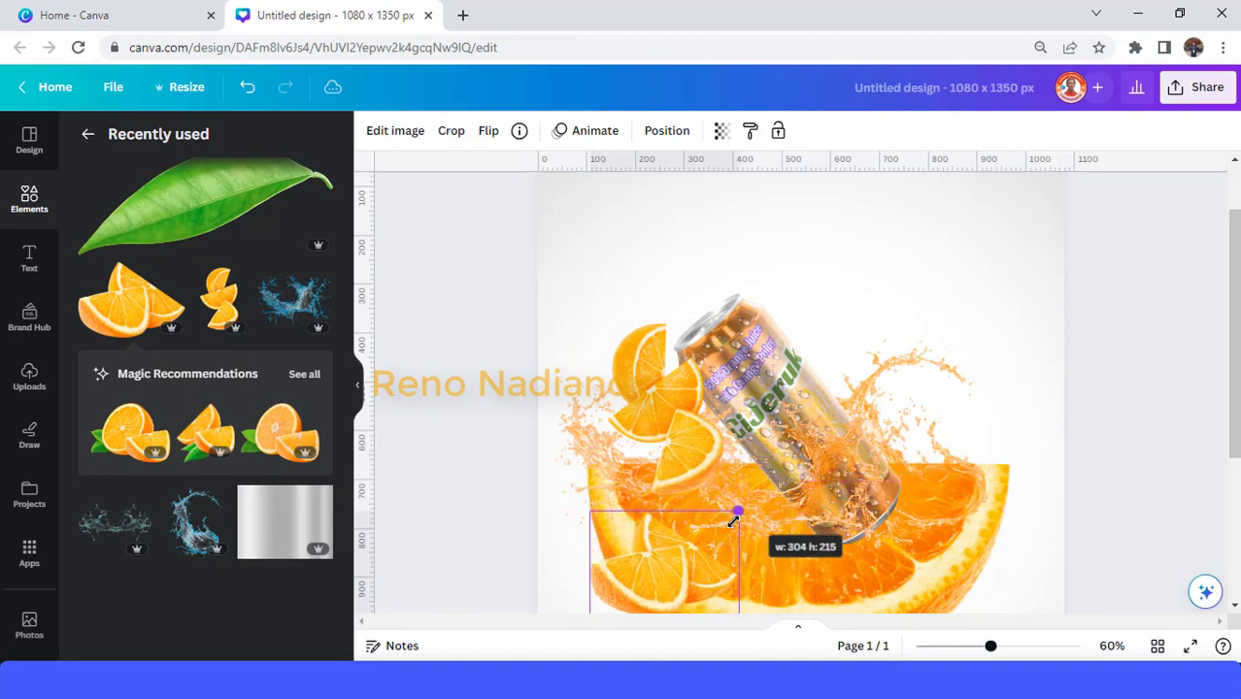
{"action": "mouse_move", "coordinate": [729, 544]}
{"action": "left_mouse_down"}
{"action": "mouse_move", "coordinate": [1014, 313]}
{"action": "mouse_move", "coordinate": [984, 273]}
{"action": "left_mouse_up"}
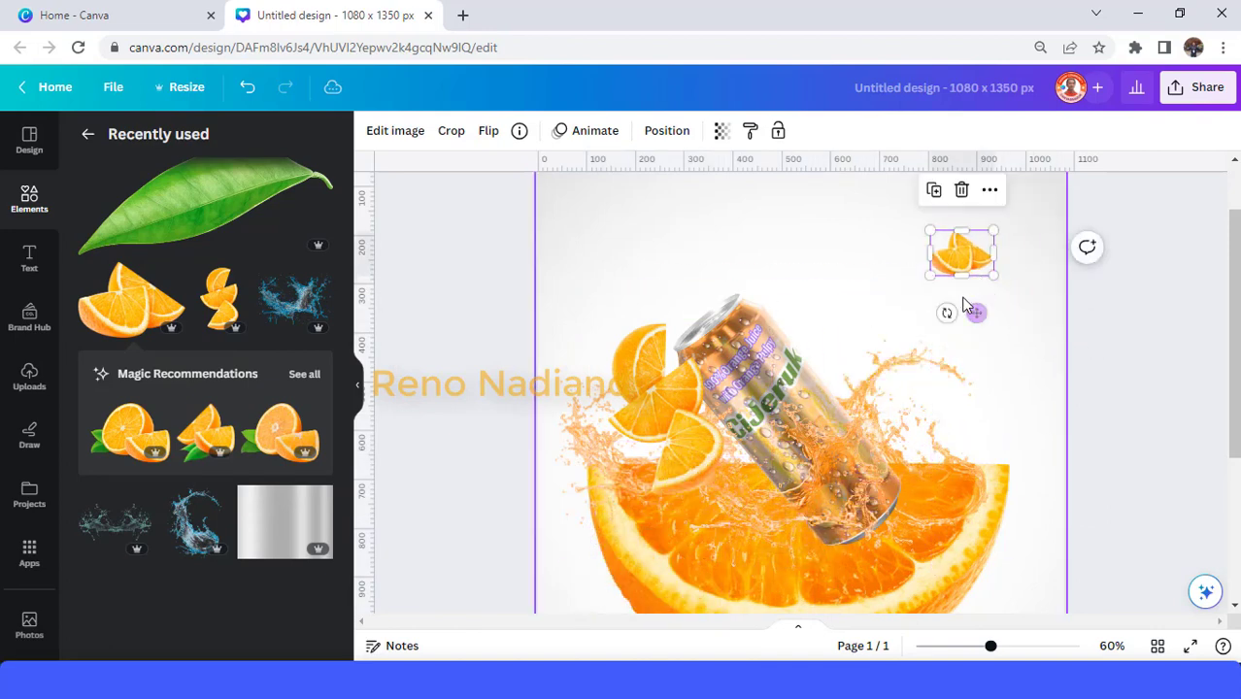
{"action": "mouse_move", "coordinate": [947, 312]}
{"action": "left_mouse_down"}
{"action": "mouse_move", "coordinate": [1006, 269]}
{"action": "mouse_move", "coordinate": [1015, 277]}
{"action": "mouse_move", "coordinate": [955, 351]}
{"action": "left_mouse_up"}
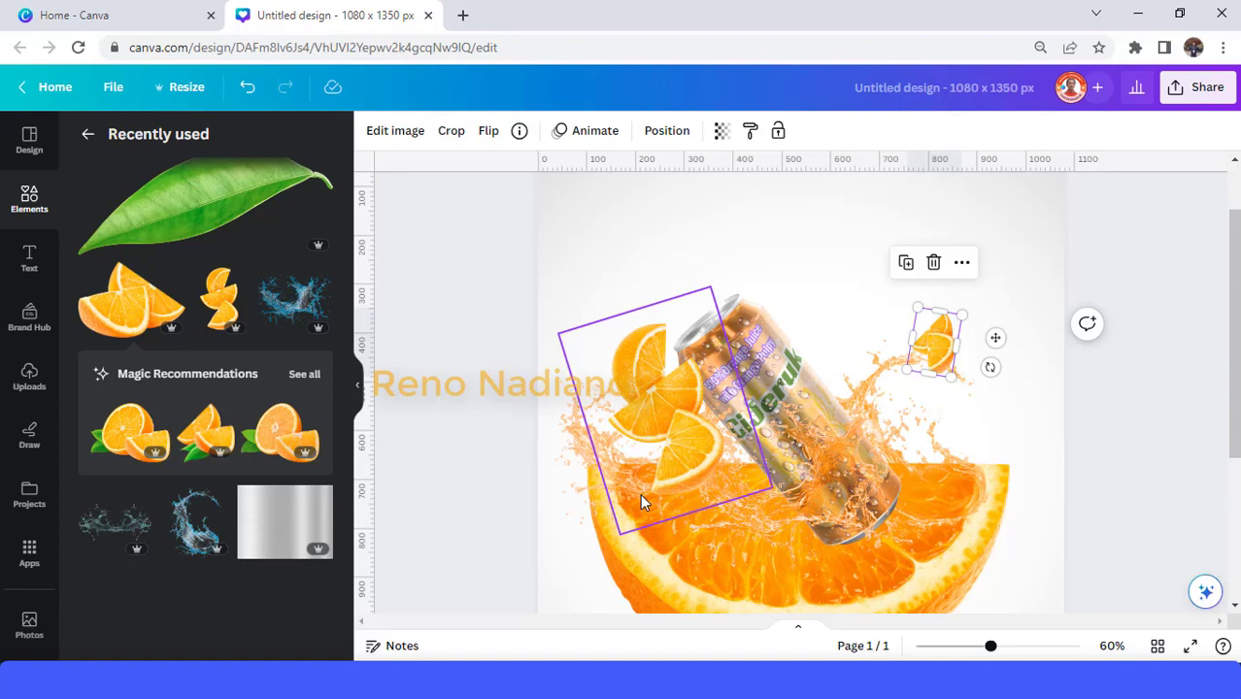
Duplicate the left splash, shrink and rotate it 75° to trail beneath the small slice
{"action": "left_click", "coordinate": [577, 442]}
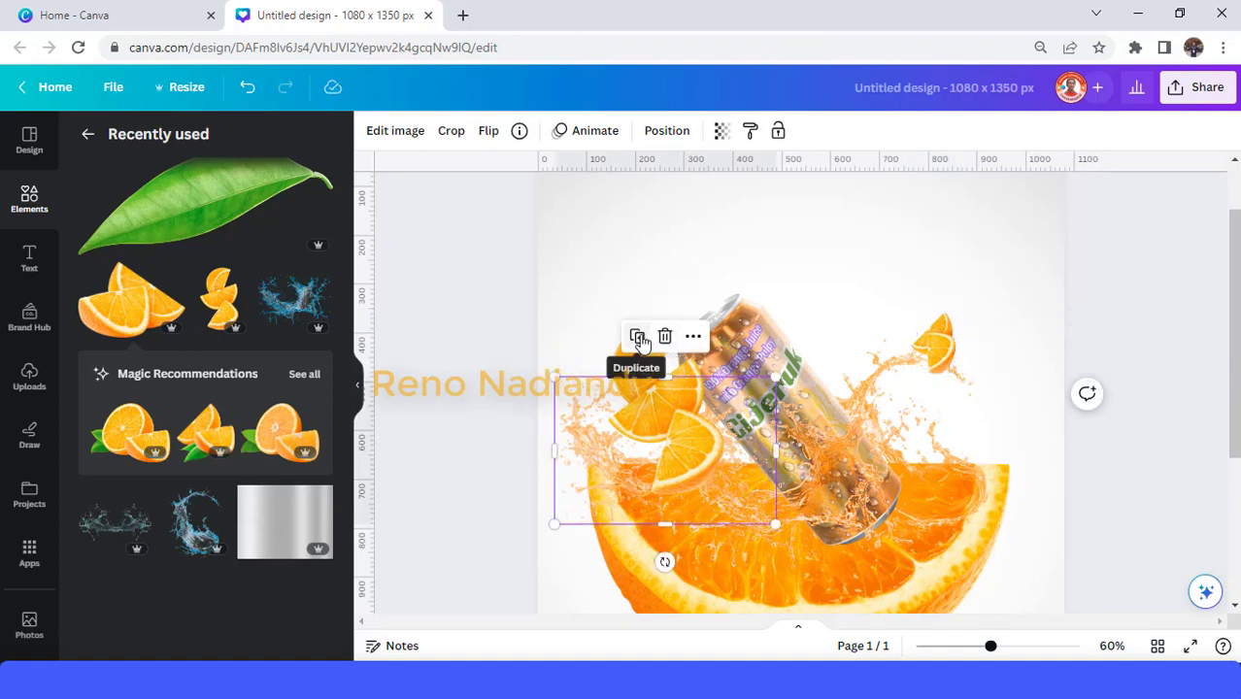
{"action": "left_click", "coordinate": [639, 338]}
{"action": "mouse_move", "coordinate": [792, 454]}
{"action": "left_mouse_down"}
{"action": "mouse_move", "coordinate": [928, 450]}
{"action": "mouse_move", "coordinate": [1022, 398]}
{"action": "mouse_move", "coordinate": [948, 432]}
{"action": "left_mouse_up"}
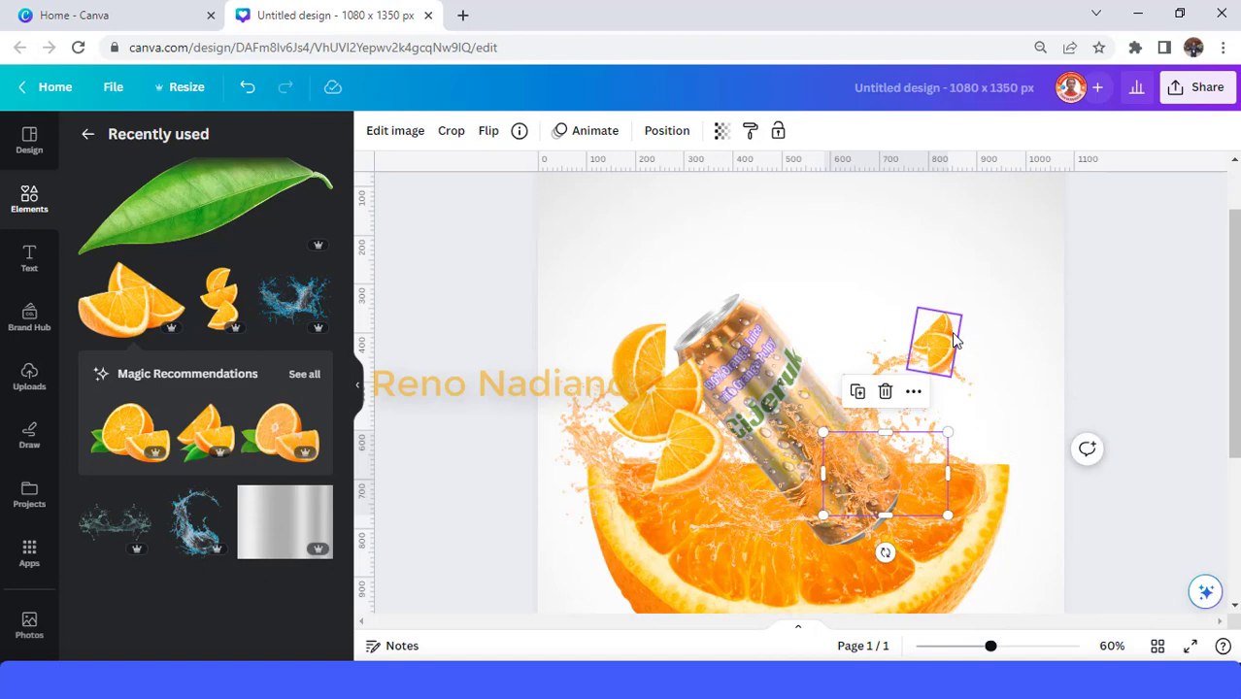
{"action": "left_click_drag", "start_coordinate": [954, 339], "coordinate": [940, 232]}
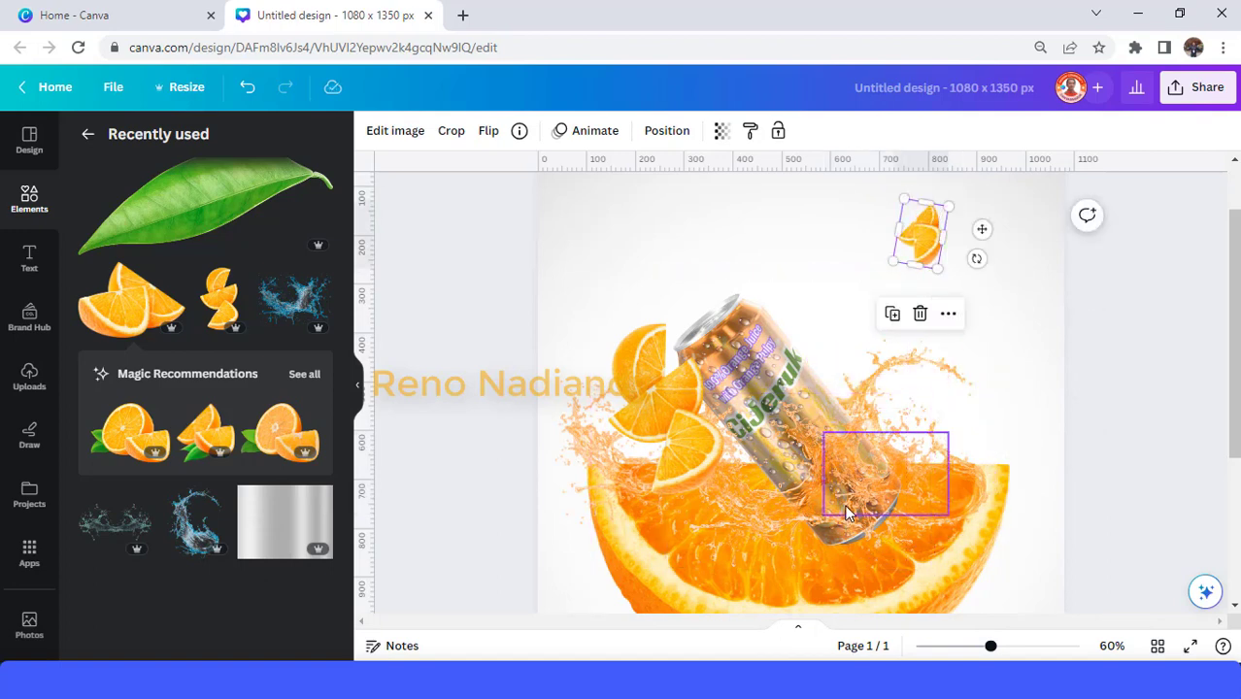
{"action": "left_click_drag", "start_coordinate": [816, 517], "coordinate": [957, 411]}
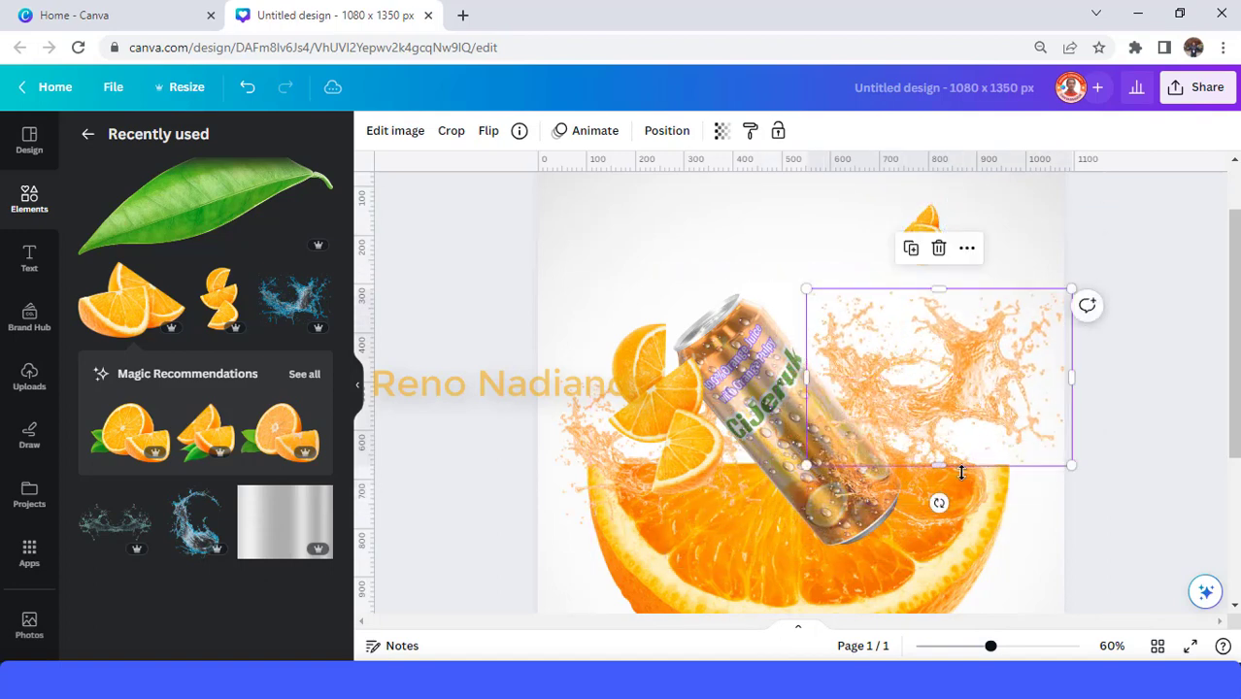
{"action": "left_click_drag", "start_coordinate": [1069, 465], "coordinate": [966, 394]}
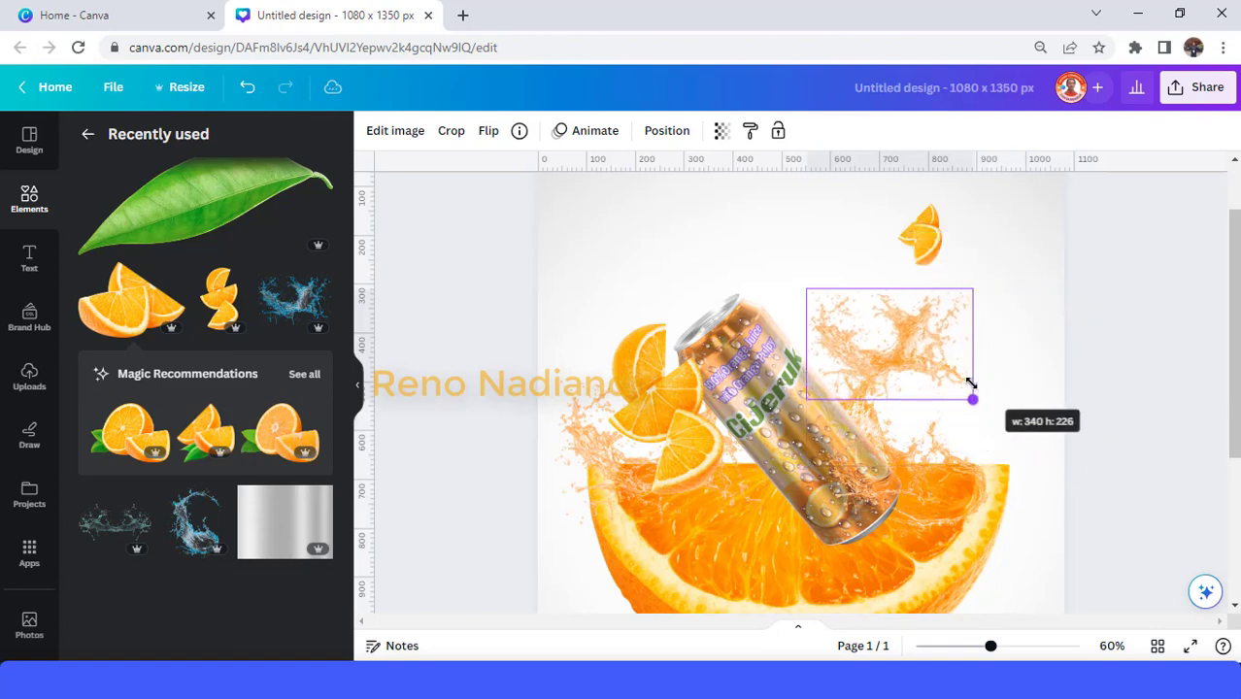
{"action": "mouse_move", "coordinate": [885, 433]}
{"action": "left_mouse_down"}
{"action": "mouse_move", "coordinate": [802, 364]}
{"action": "mouse_move", "coordinate": [936, 351]}
{"action": "mouse_move", "coordinate": [946, 331]}
{"action": "left_mouse_up"}
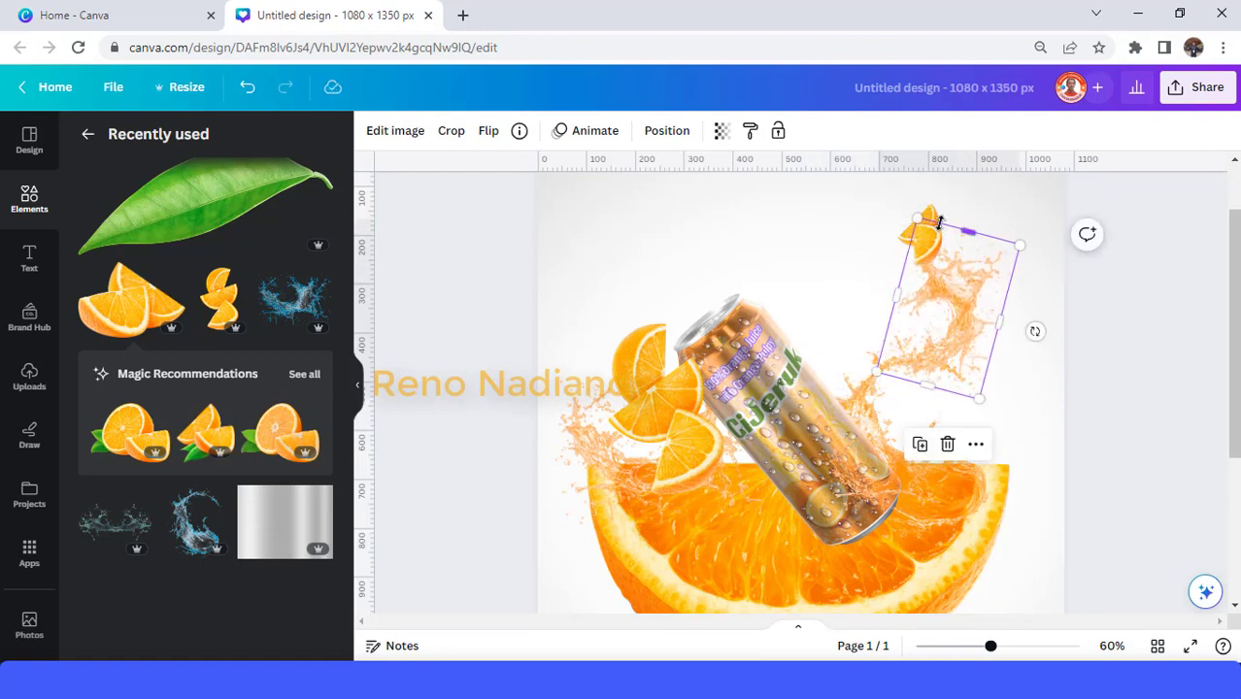
{"action": "left_click_drag", "start_coordinate": [932, 217], "coordinate": [965, 229]}
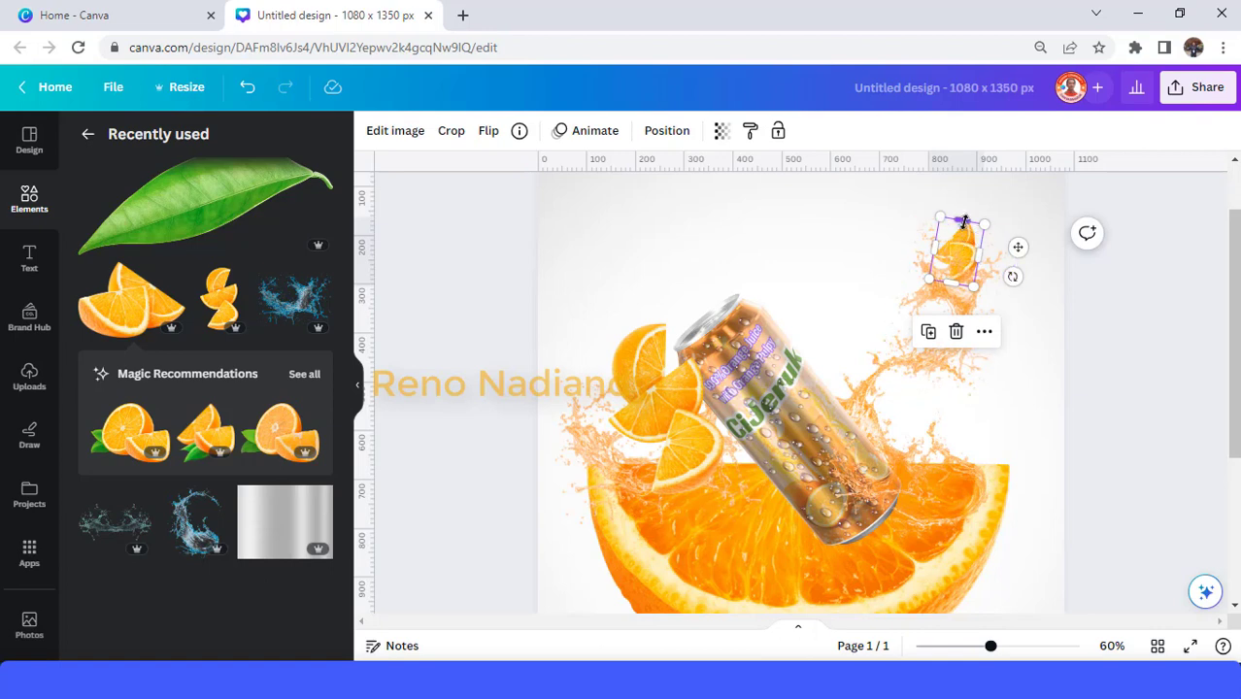
Add a single orange slice, shrunk and tilted -50° at the can top, sent to back
{"action": "left_click", "coordinate": [1034, 213]}
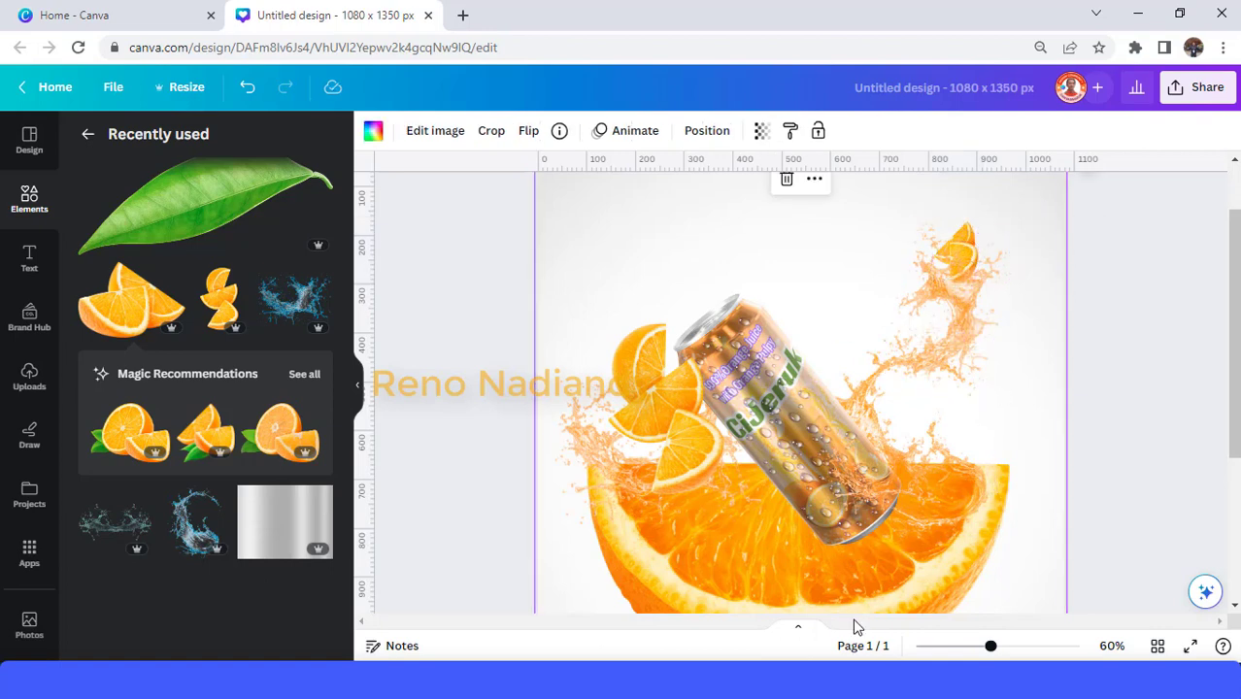
{"action": "scroll", "coordinate": [228, 369], "scroll_direction": "up", "scroll_amount": 5}
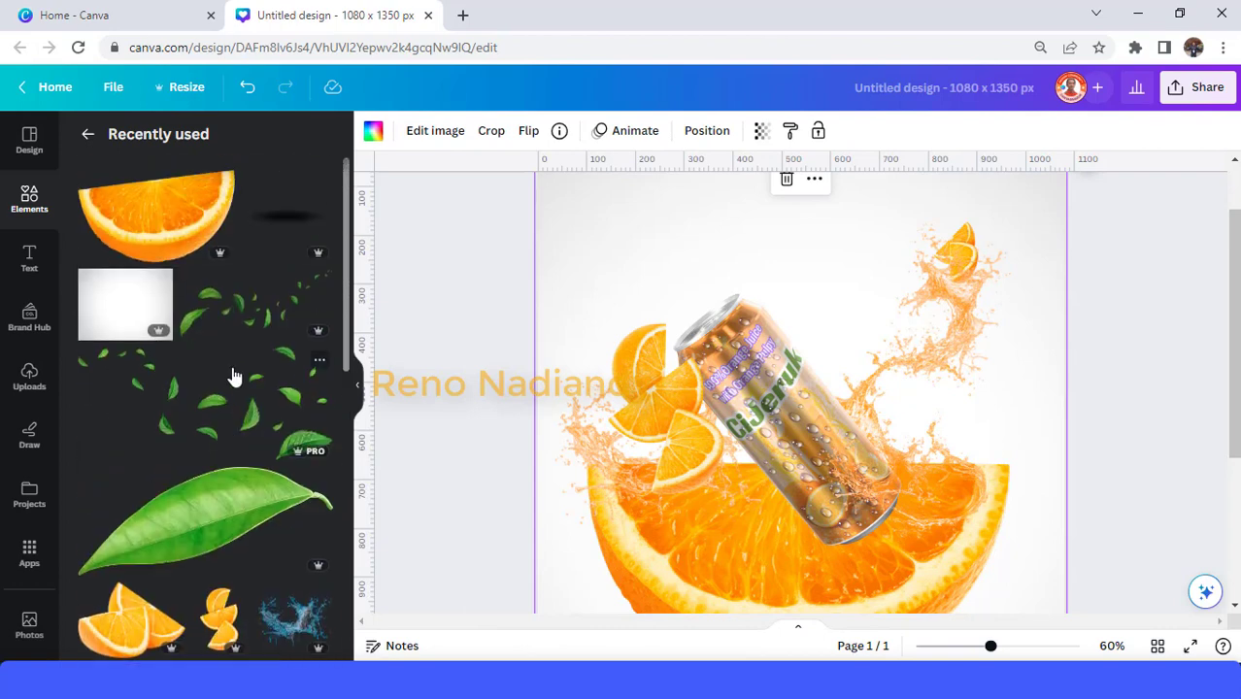
{"action": "left_click", "coordinate": [151, 241]}
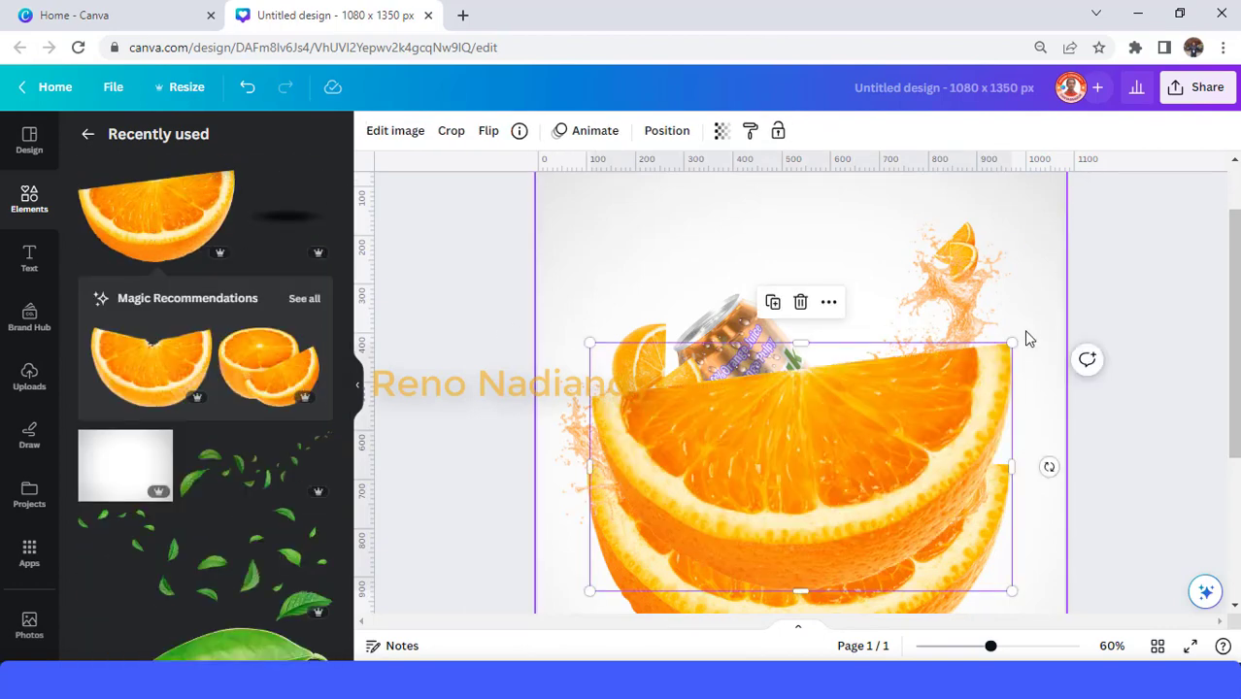
{"action": "mouse_move", "coordinate": [1014, 344]}
{"action": "left_mouse_down"}
{"action": "mouse_move", "coordinate": [769, 496]}
{"action": "mouse_move", "coordinate": [657, 588]}
{"action": "mouse_move", "coordinate": [792, 322]}
{"action": "left_mouse_up"}
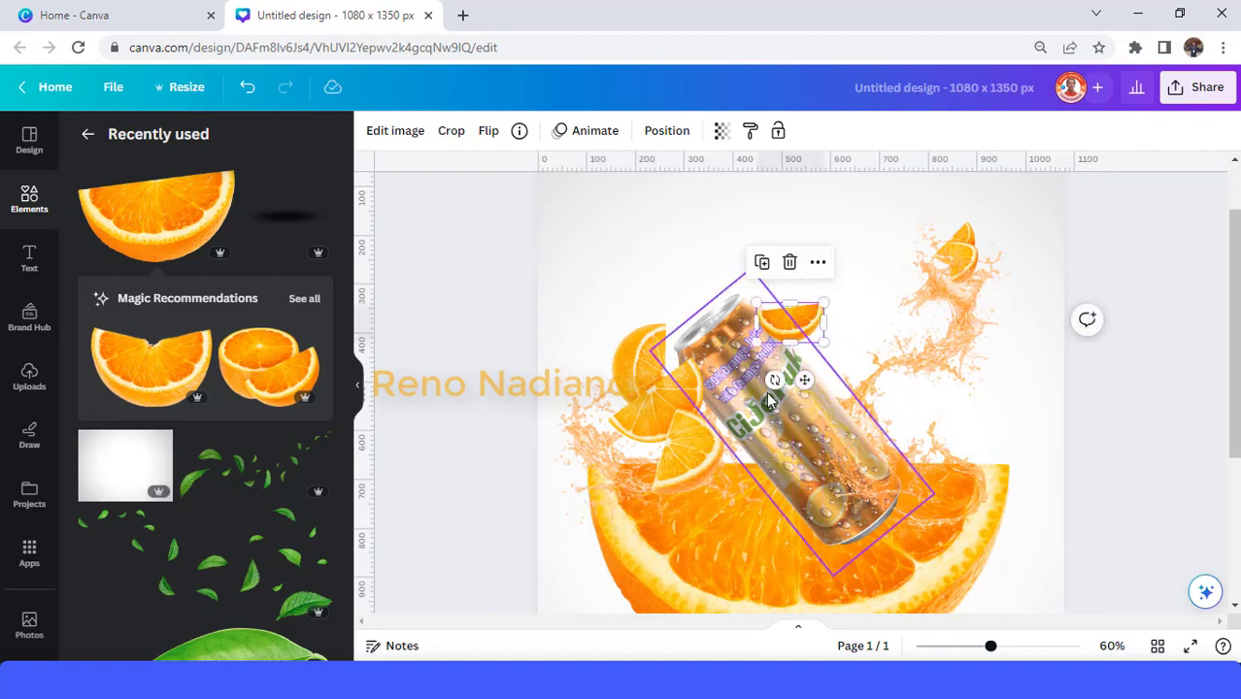
{"action": "left_click_drag", "start_coordinate": [774, 380], "coordinate": [819, 368]}
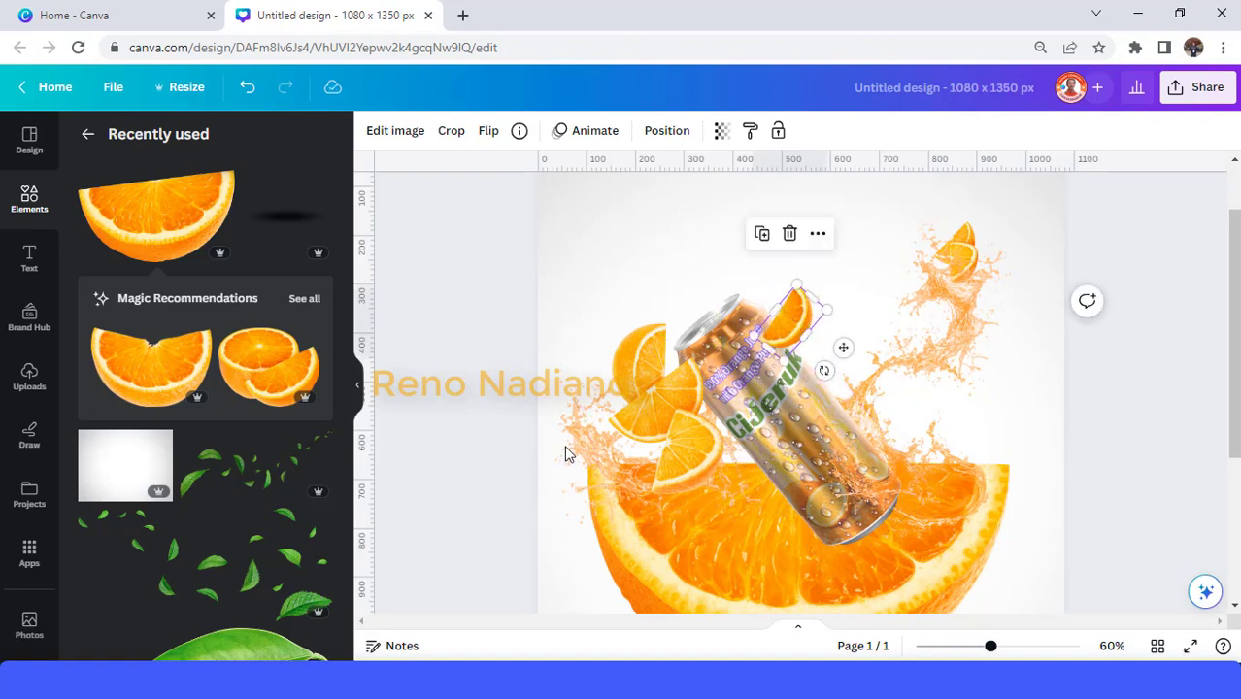
{"action": "right_click", "coordinate": [794, 326]}
{"action": "mouse_move", "coordinate": [846, 379]}
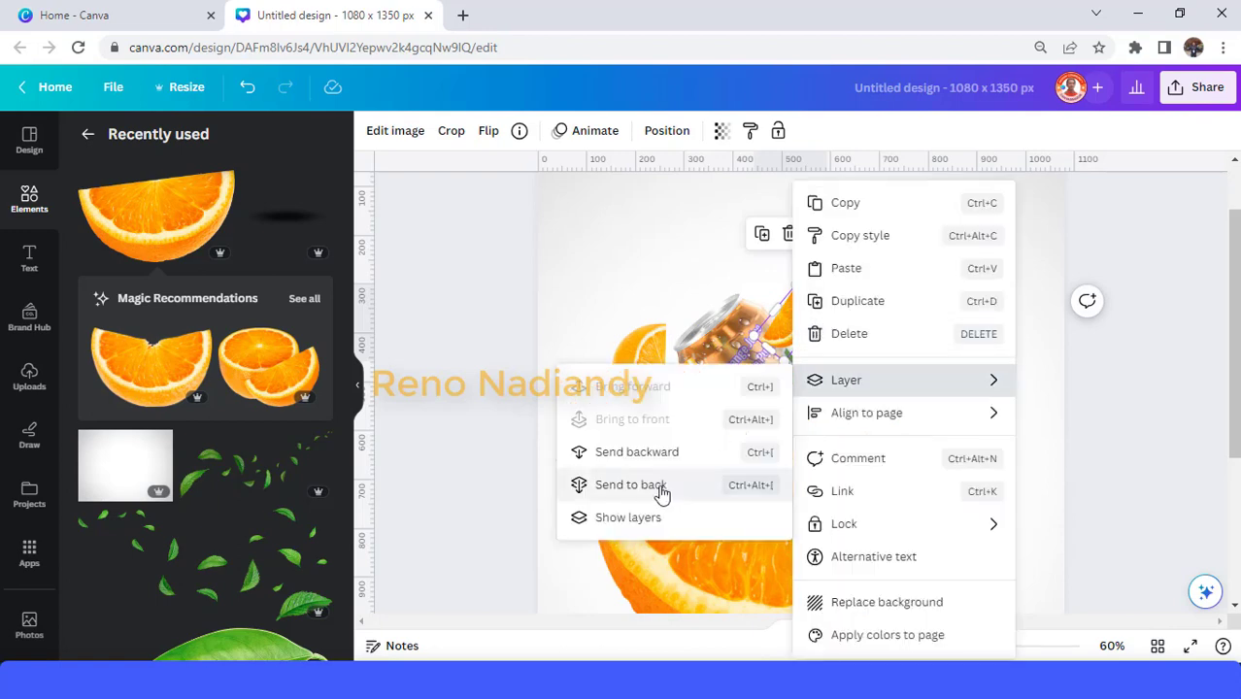
{"action": "left_click", "coordinate": [660, 484]}
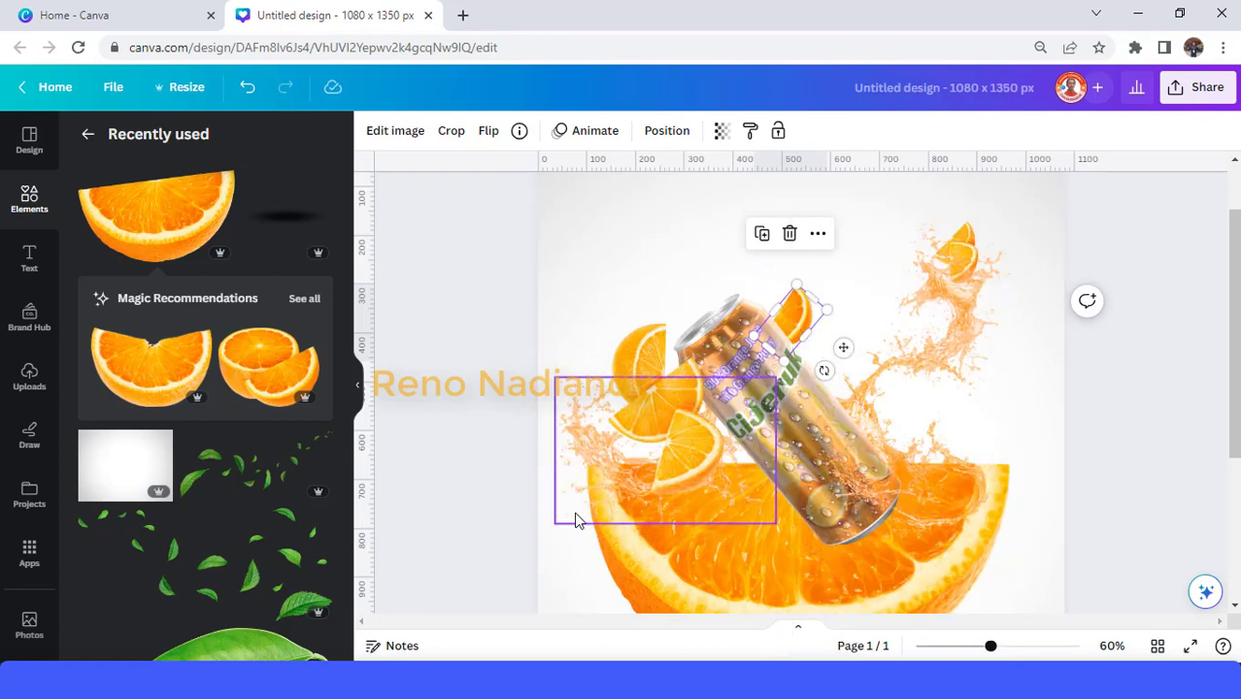
Shrink and rotate the upper-right splash so it rises above the can
{"action": "left_click", "coordinate": [915, 328]}
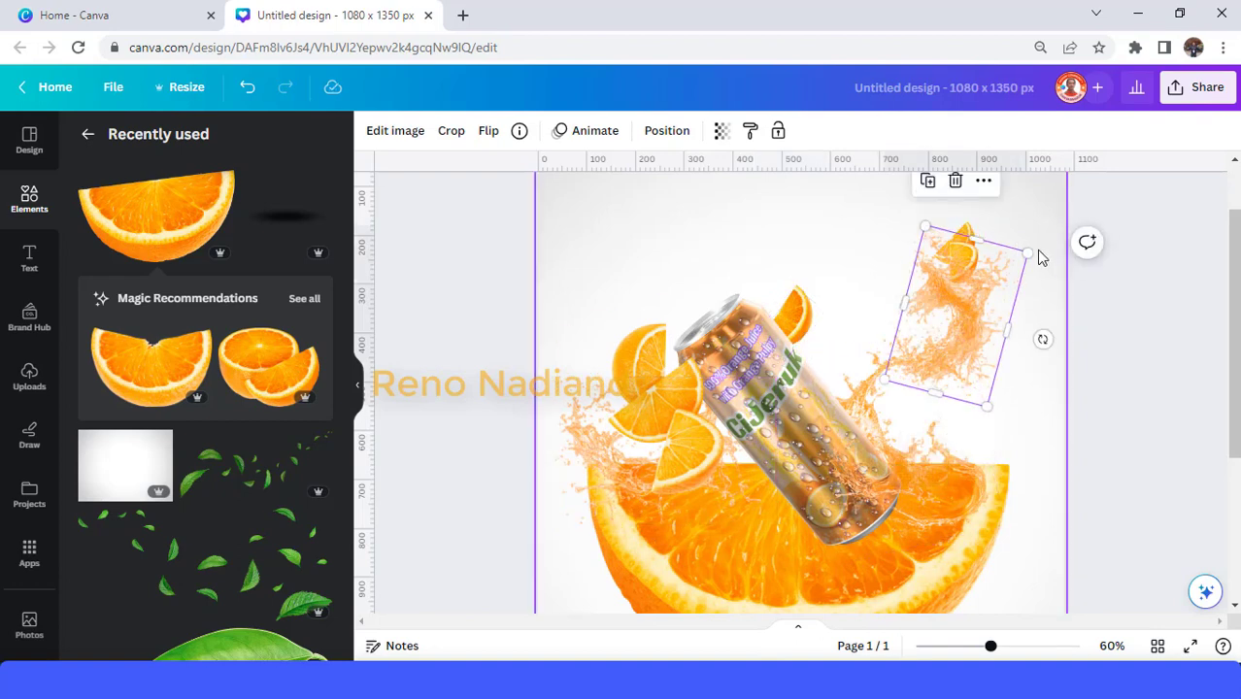
{"action": "mouse_move", "coordinate": [1018, 245]}
{"action": "left_mouse_down"}
{"action": "mouse_move", "coordinate": [964, 307]}
{"action": "mouse_move", "coordinate": [837, 268]}
{"action": "mouse_move", "coordinate": [759, 201]}
{"action": "mouse_move", "coordinate": [749, 172]}
{"action": "left_mouse_up"}
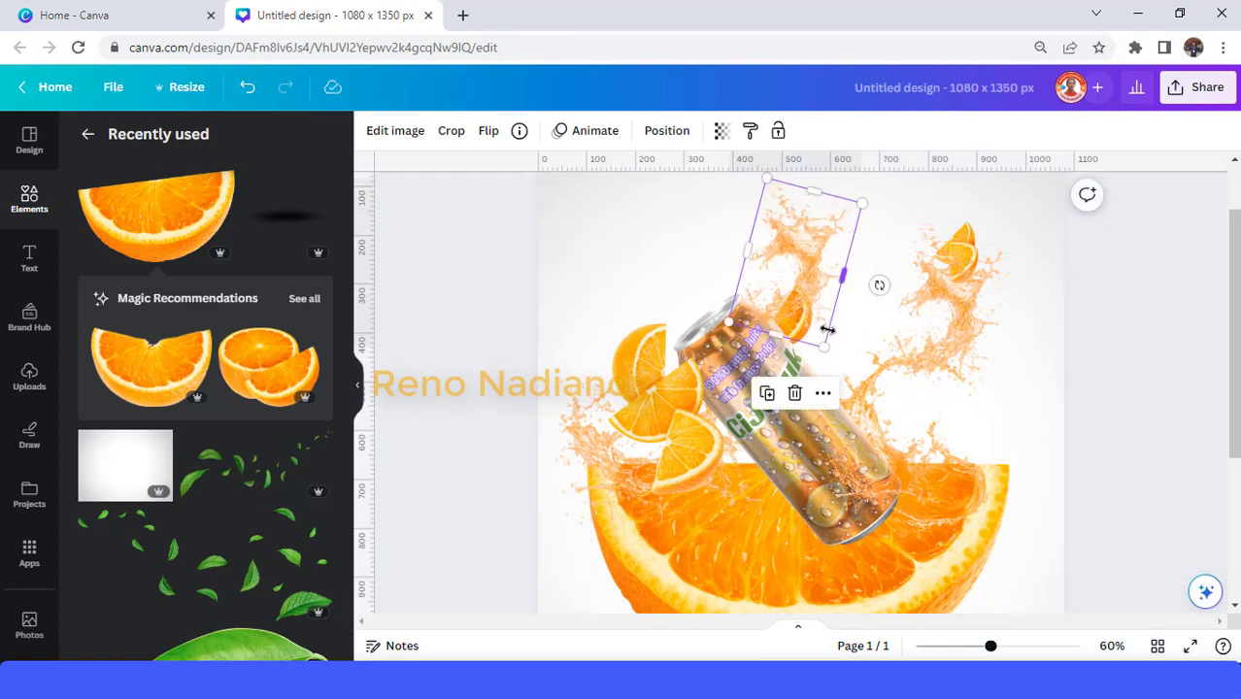
{"action": "left_click_drag", "start_coordinate": [880, 283], "coordinate": [871, 243]}
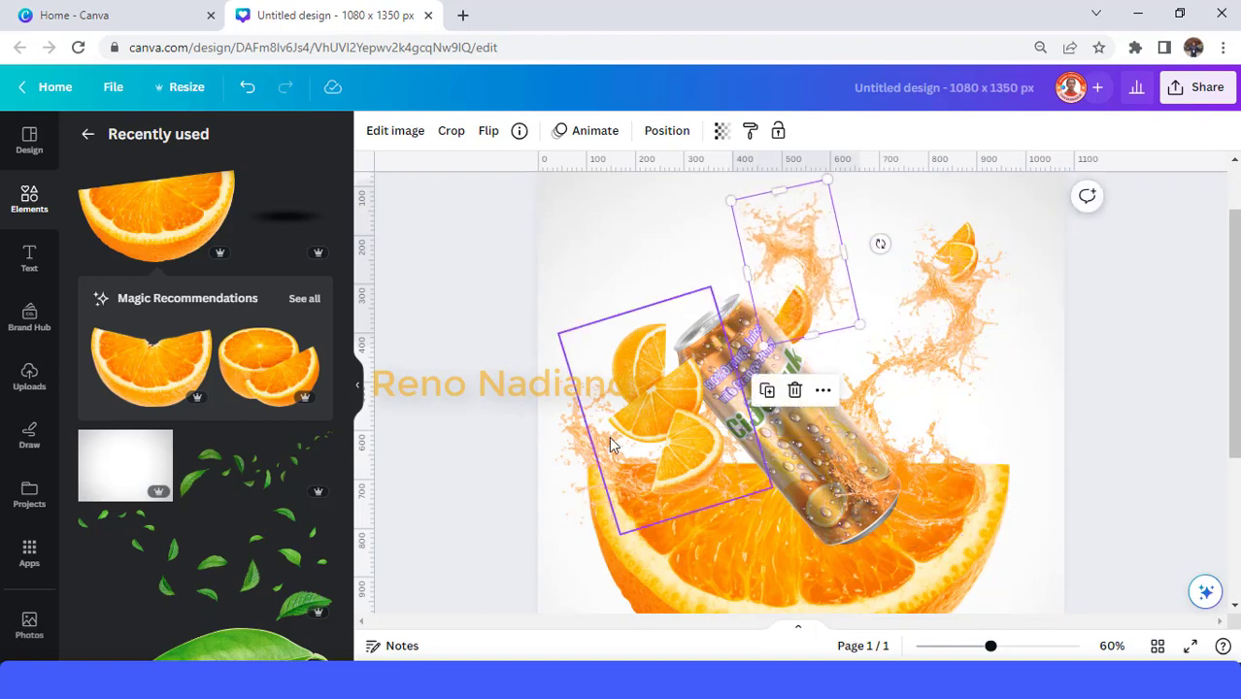
Duplicate the left splash twice and place a small copy beside the orange's right rim
{"action": "left_click", "coordinate": [582, 452]}
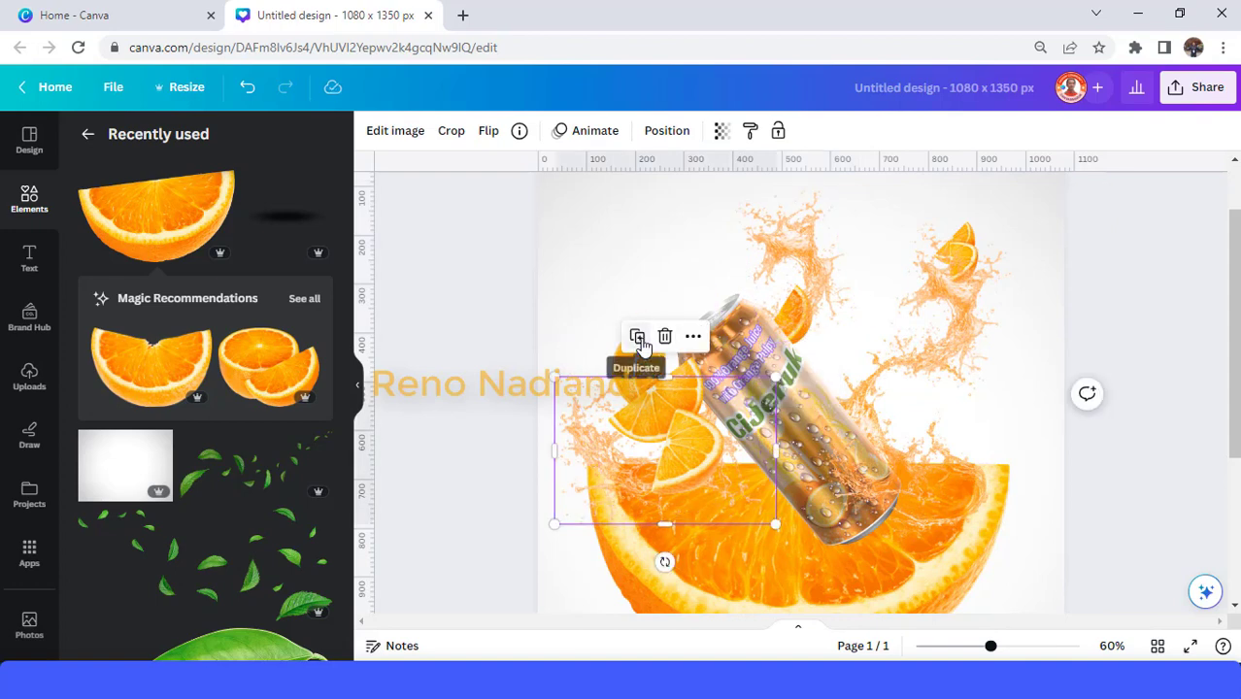
{"action": "left_click", "coordinate": [639, 338]}
{"action": "left_click_drag", "start_coordinate": [695, 466], "coordinate": [743, 486]}
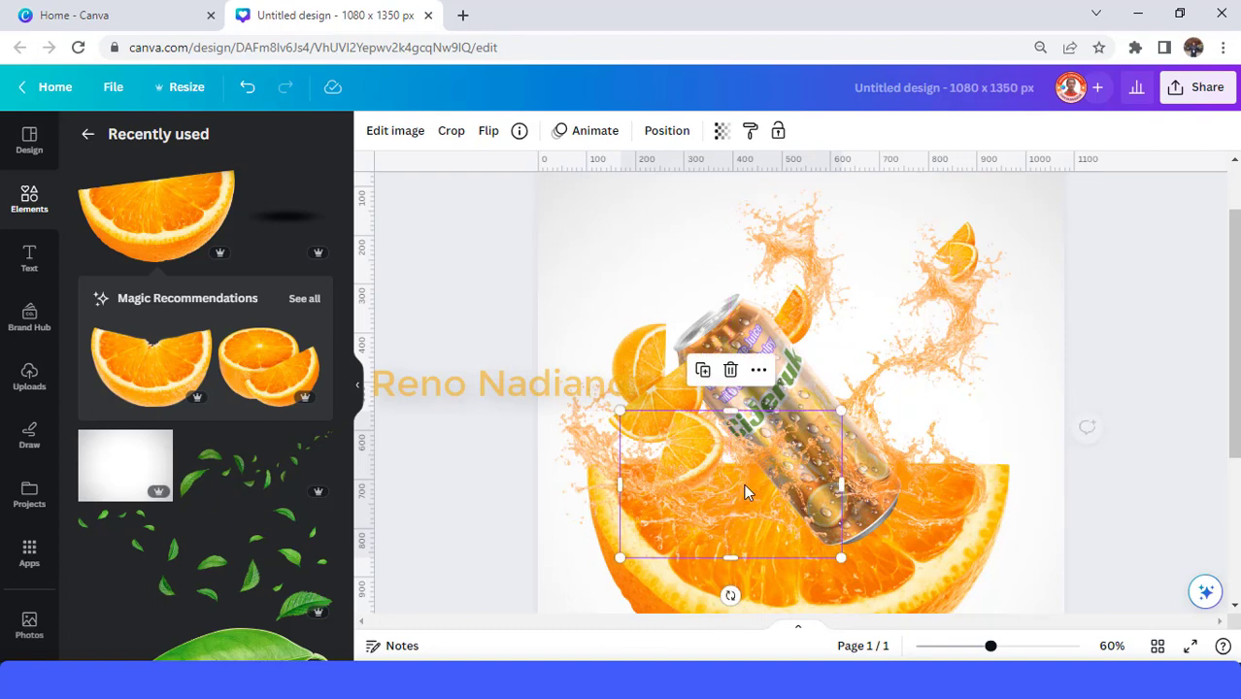
{"action": "left_click", "coordinate": [702, 370]}
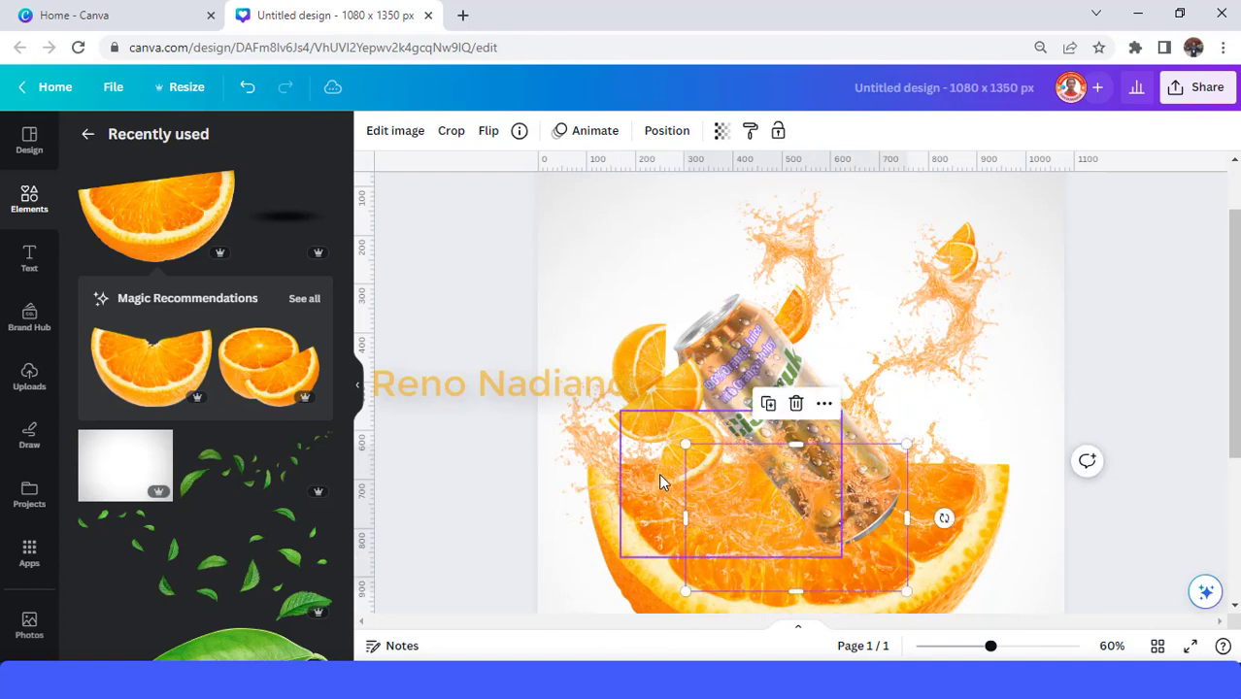
{"action": "left_click_drag", "start_coordinate": [687, 447], "coordinate": [777, 503]}
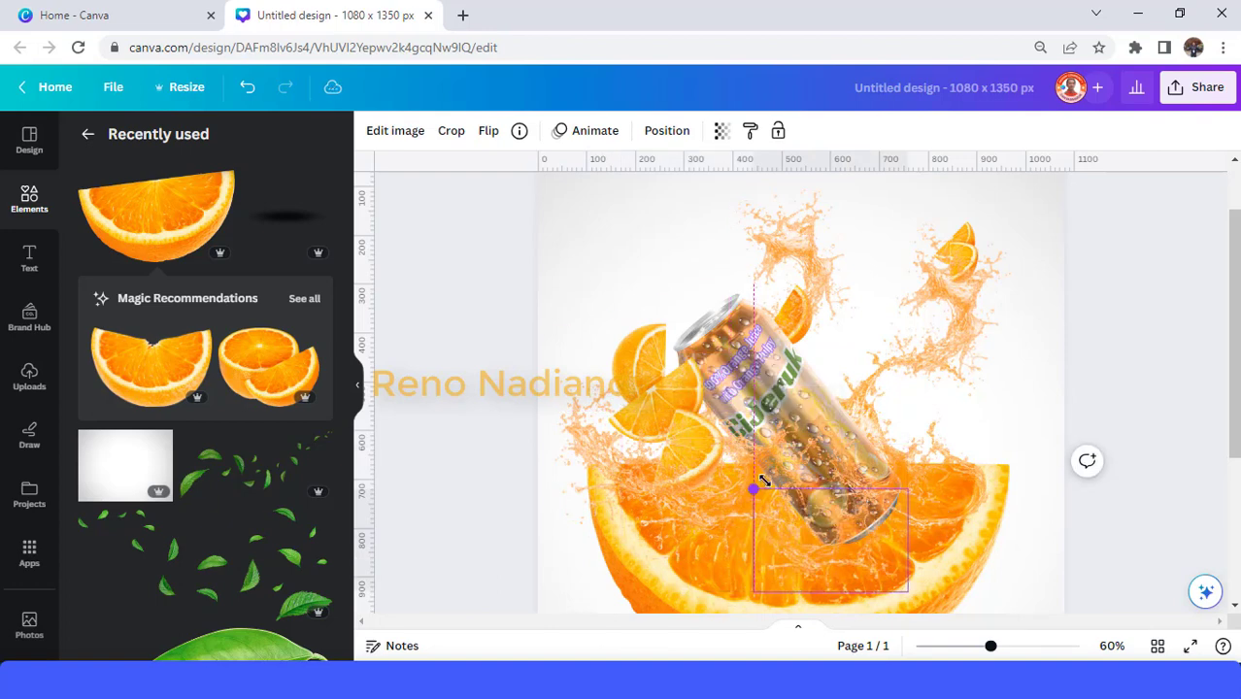
{"action": "left_click_drag", "start_coordinate": [819, 547], "coordinate": [943, 471]}
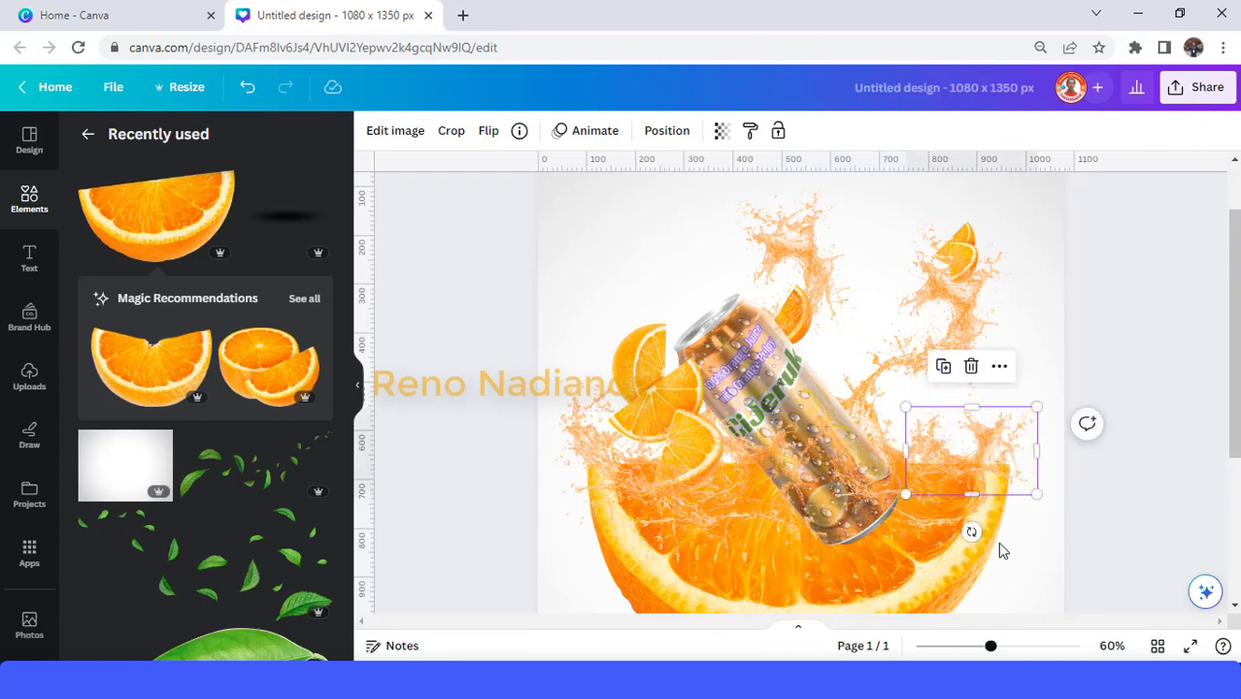
{"action": "left_click", "coordinate": [968, 652]}
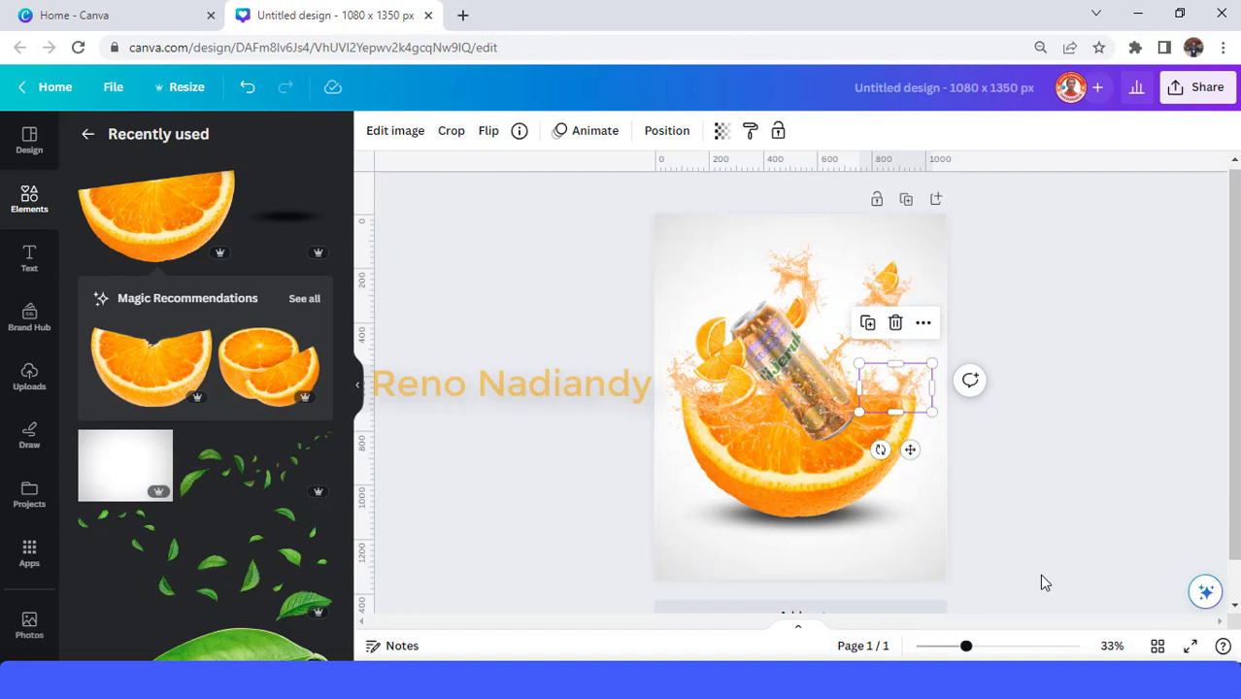
Add a small tilted Isolated Orange Tree Leaf by the top-right splash, with a copy at the orange's lower right
{"action": "scroll", "coordinate": [215, 512], "scroll_direction": "down", "scroll_amount": 1}
{"action": "scroll", "coordinate": [215, 513], "scroll_direction": "down", "scroll_amount": 1}
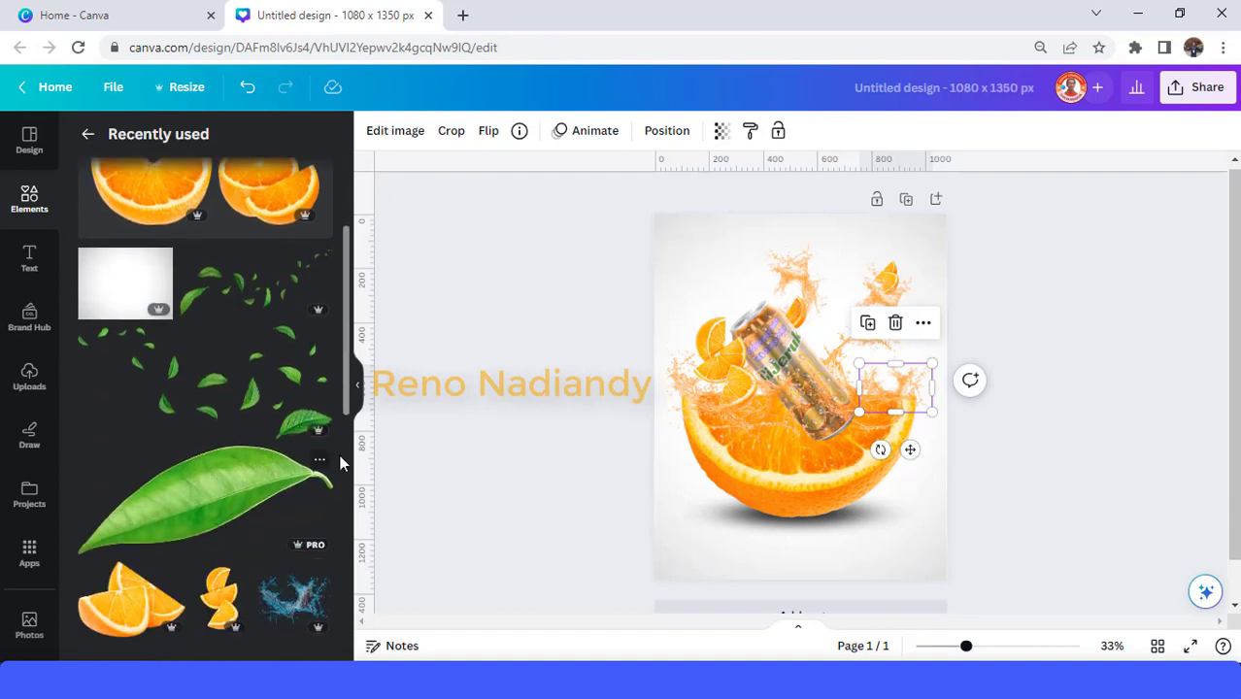
{"action": "left_click", "coordinate": [321, 462]}
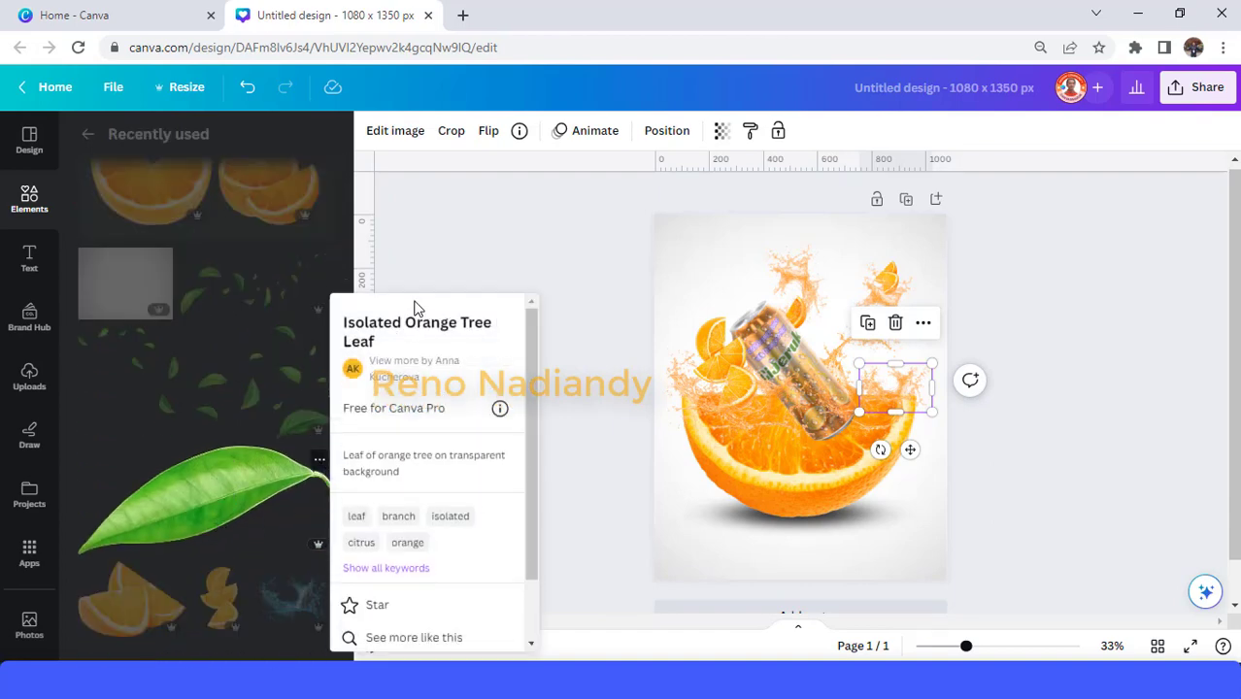
{"action": "left_click", "coordinate": [214, 513]}
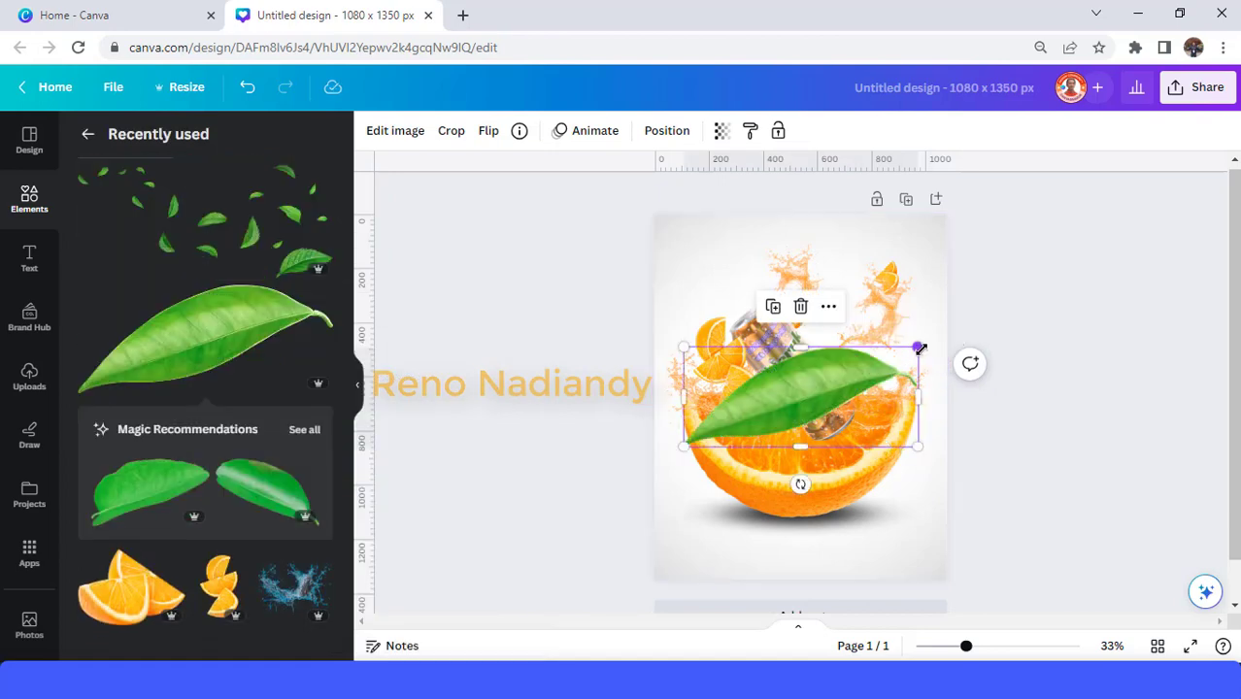
{"action": "left_click_drag", "start_coordinate": [916, 347], "coordinate": [755, 419]}
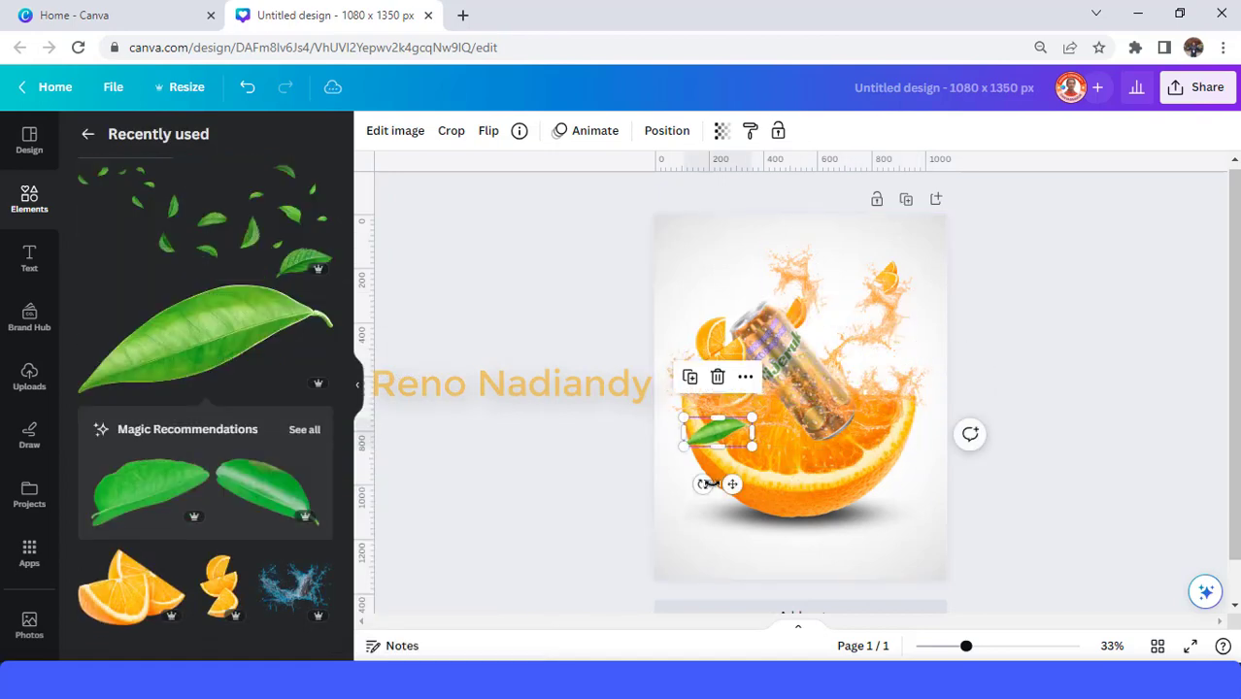
{"action": "left_click", "coordinate": [759, 464]}
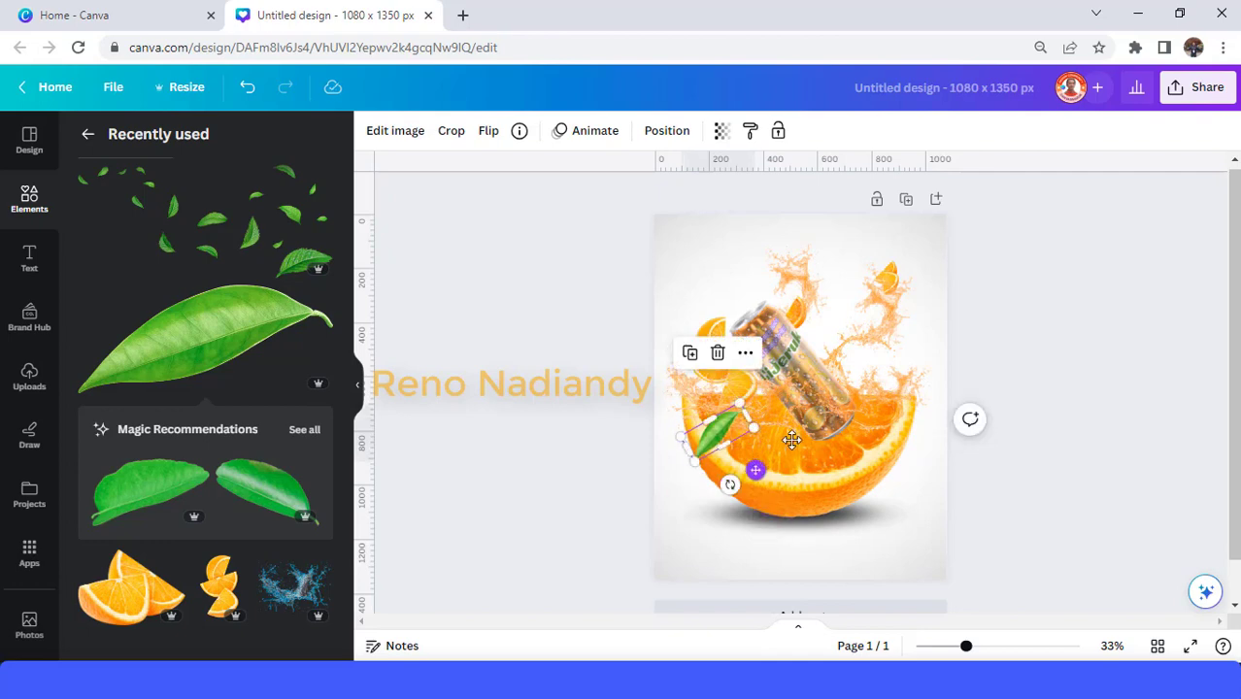
{"action": "left_click_drag", "start_coordinate": [759, 465], "coordinate": [884, 291]}
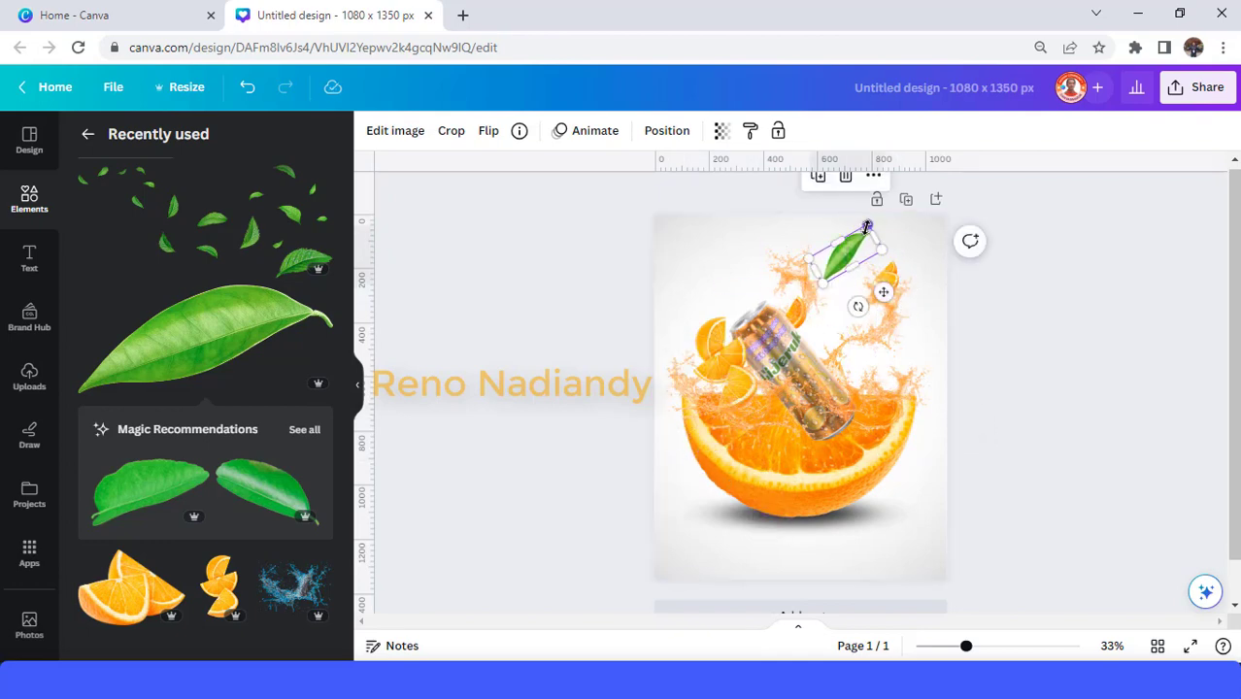
{"action": "mouse_move", "coordinate": [859, 240]}
{"action": "left_mouse_down"}
{"action": "mouse_move", "coordinate": [847, 256]}
{"action": "mouse_move", "coordinate": [857, 279]}
{"action": "left_mouse_up"}
{"action": "left_click", "coordinate": [811, 190]}
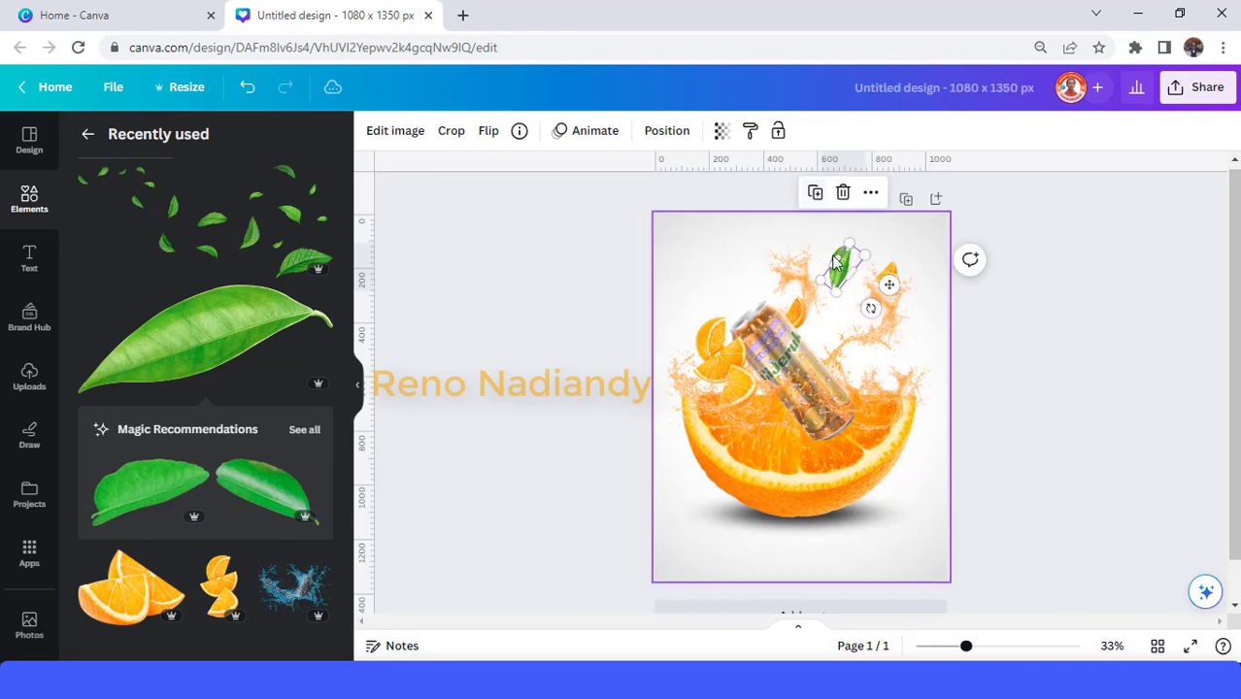
{"action": "mouse_move", "coordinate": [866, 305]}
{"action": "left_mouse_down"}
{"action": "mouse_move", "coordinate": [934, 485]}
{"action": "mouse_move", "coordinate": [939, 457]}
{"action": "mouse_move", "coordinate": [692, 461]}
{"action": "mouse_move", "coordinate": [693, 449]}
{"action": "left_mouse_up"}
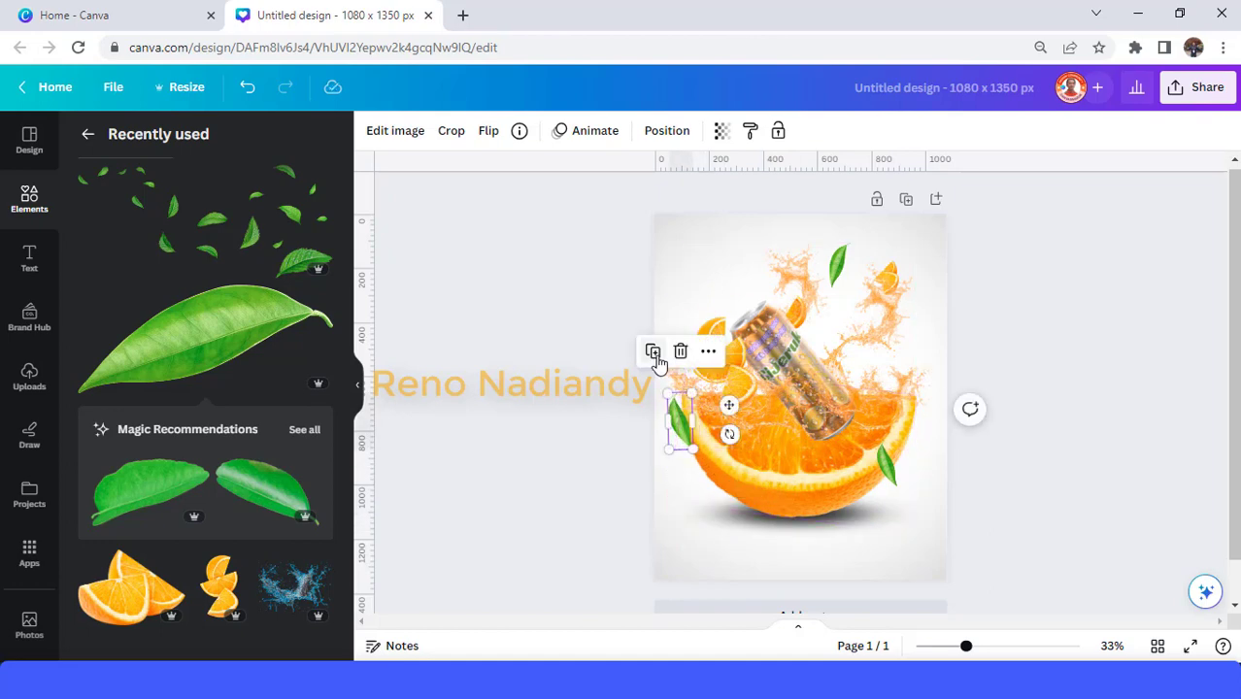
Copy a leaf, tilt it into the page's top-left corner, and set its Blur to 19
{"action": "left_click", "coordinate": [656, 353]}
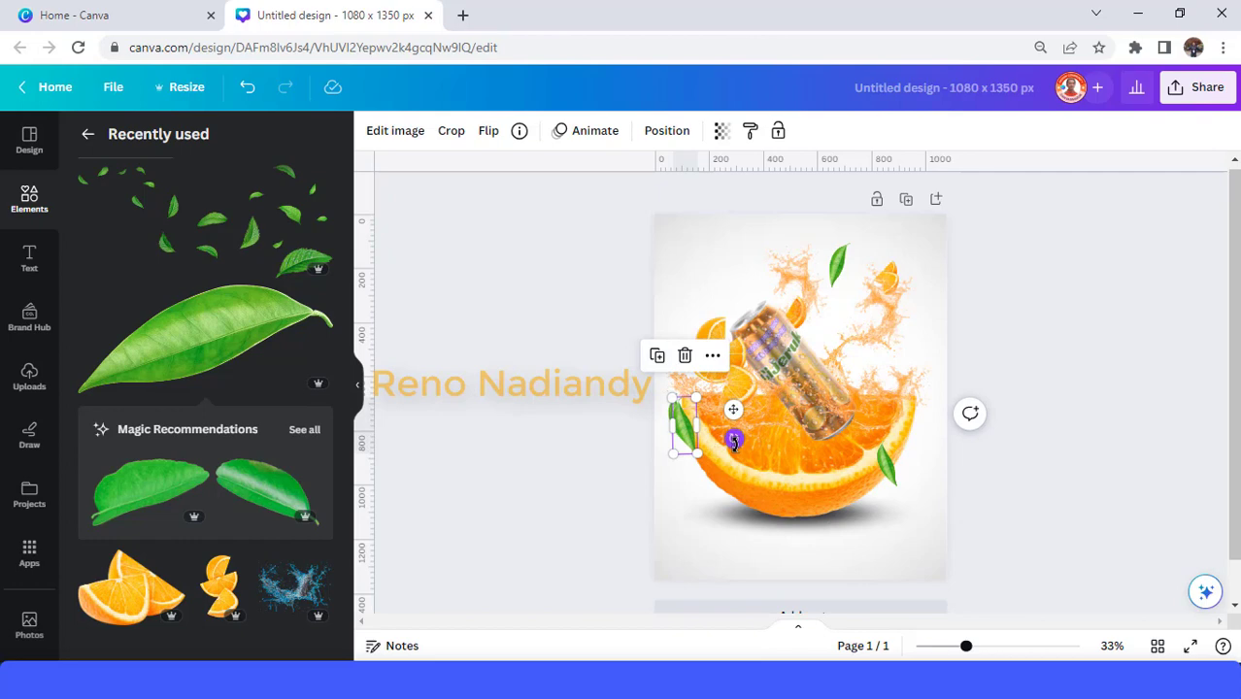
{"action": "left_click_drag", "start_coordinate": [734, 442], "coordinate": [719, 439]}
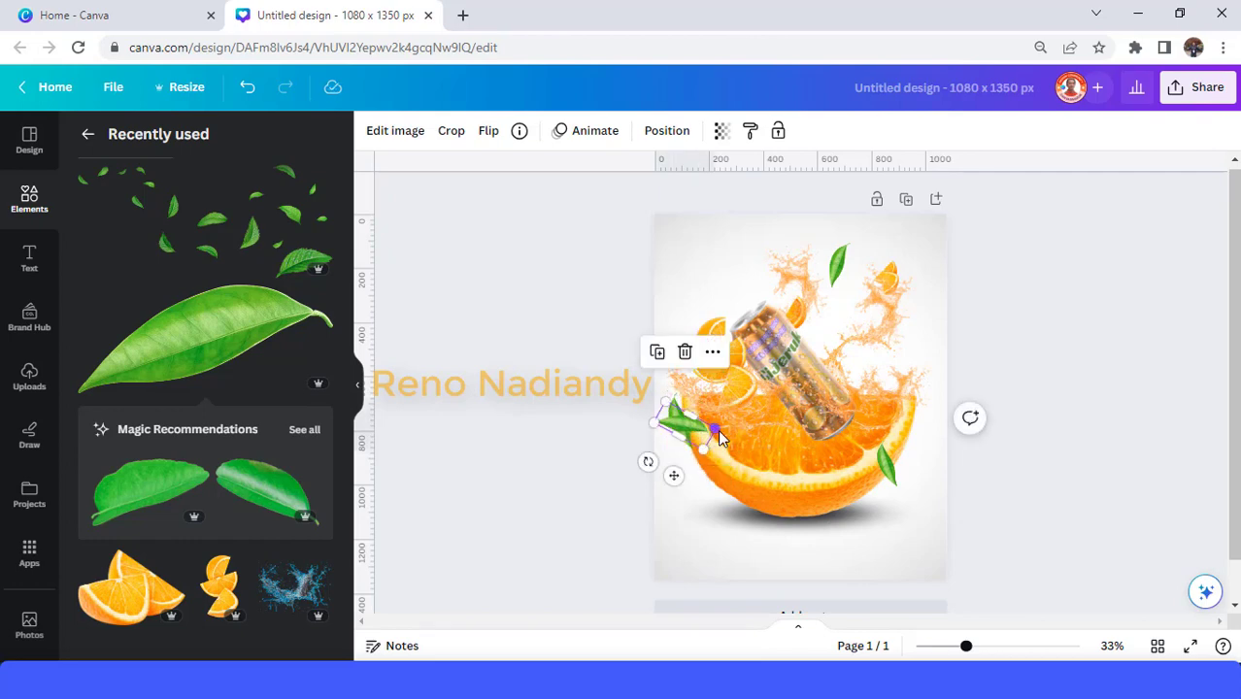
{"action": "mouse_move", "coordinate": [719, 437]}
{"action": "left_mouse_down"}
{"action": "mouse_move", "coordinate": [744, 249]}
{"action": "mouse_move", "coordinate": [689, 273]}
{"action": "left_mouse_up"}
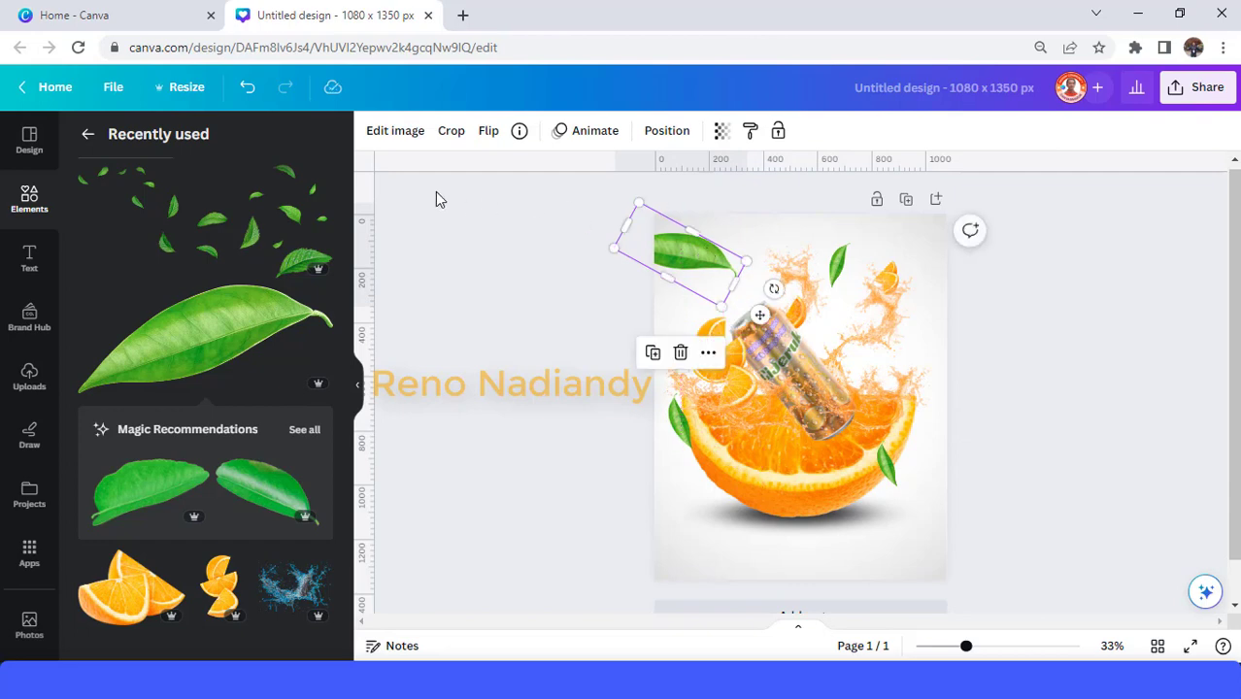
{"action": "left_click", "coordinate": [388, 140]}
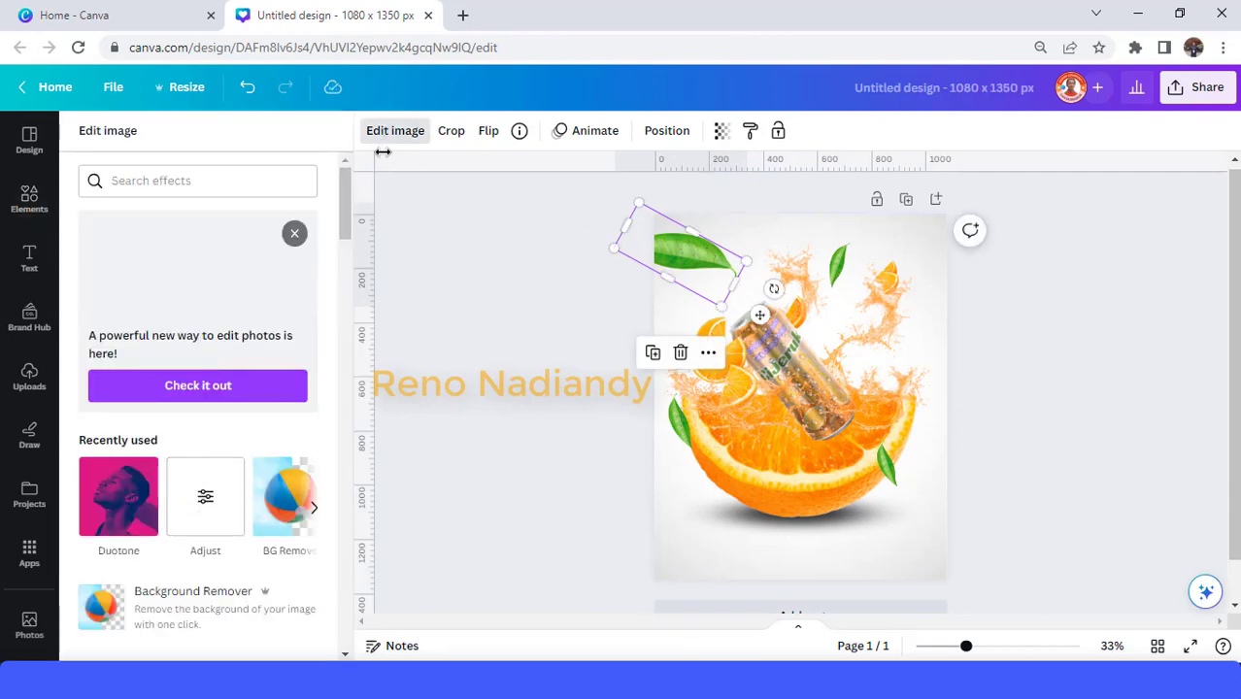
{"action": "left_click", "coordinate": [205, 497]}
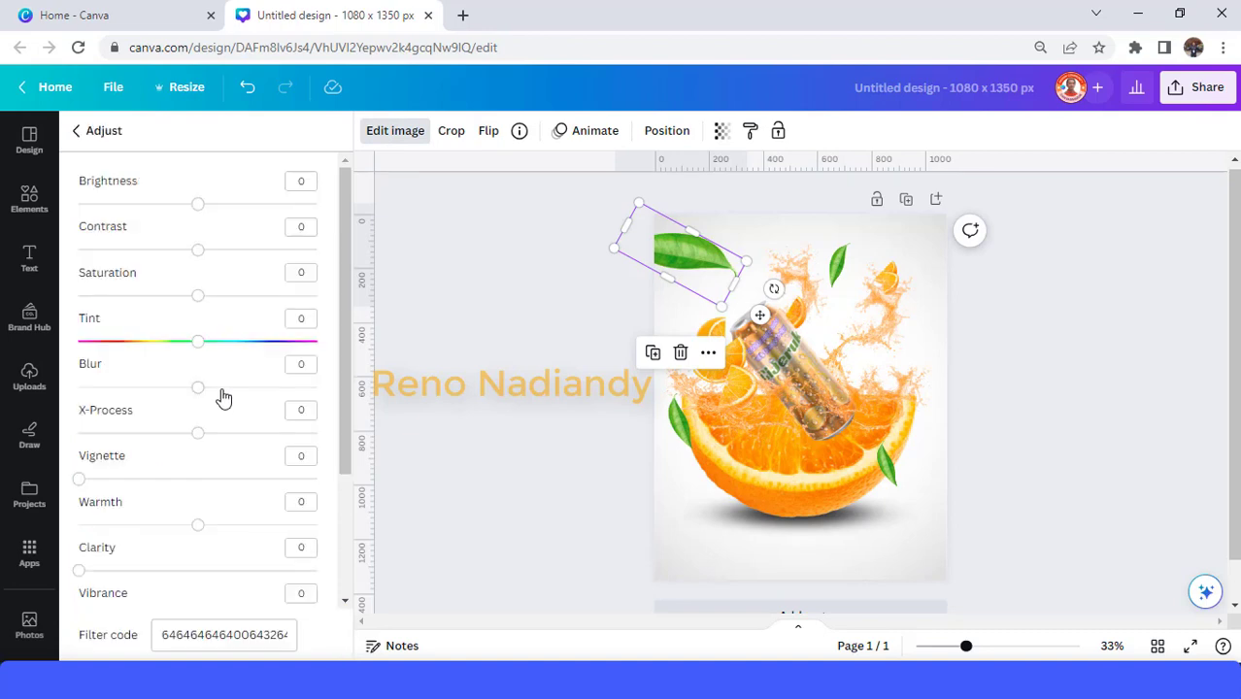
{"action": "left_click", "coordinate": [220, 387]}
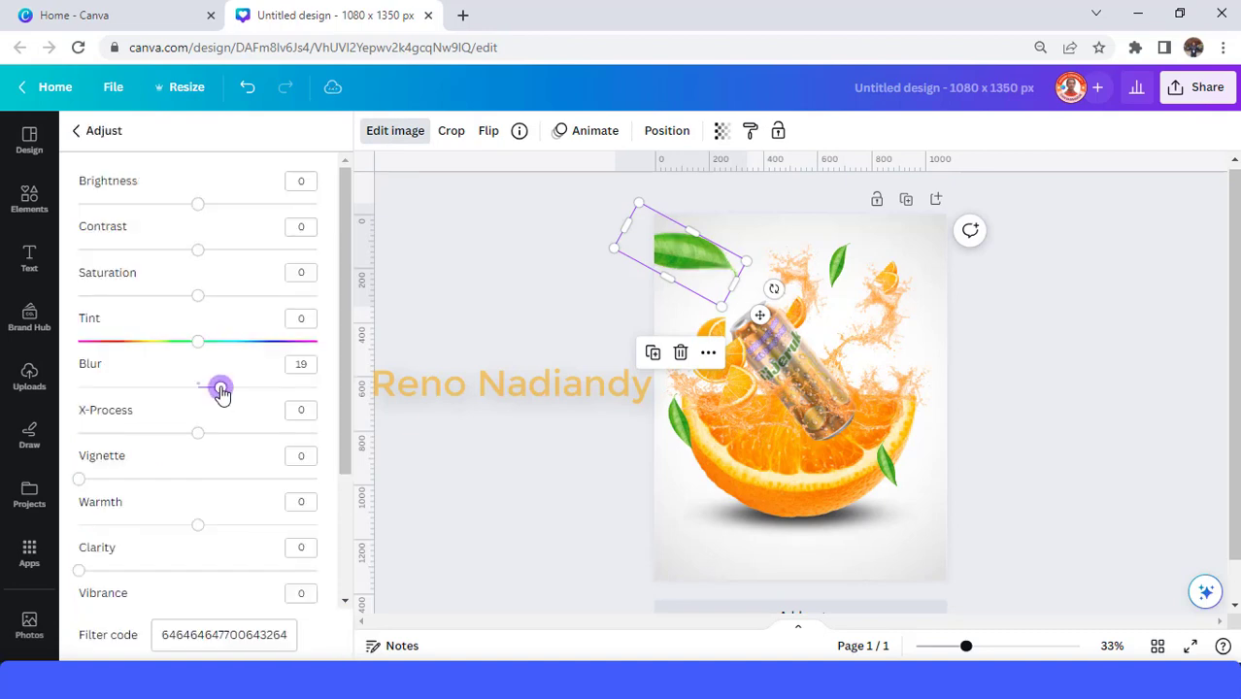
{"action": "left_click", "coordinate": [652, 354]}
Enlarge the blurred leaf copy nearly upright at bottom-right with Transparency 84
{"action": "left_click_drag", "start_coordinate": [723, 280], "coordinate": [928, 573]}
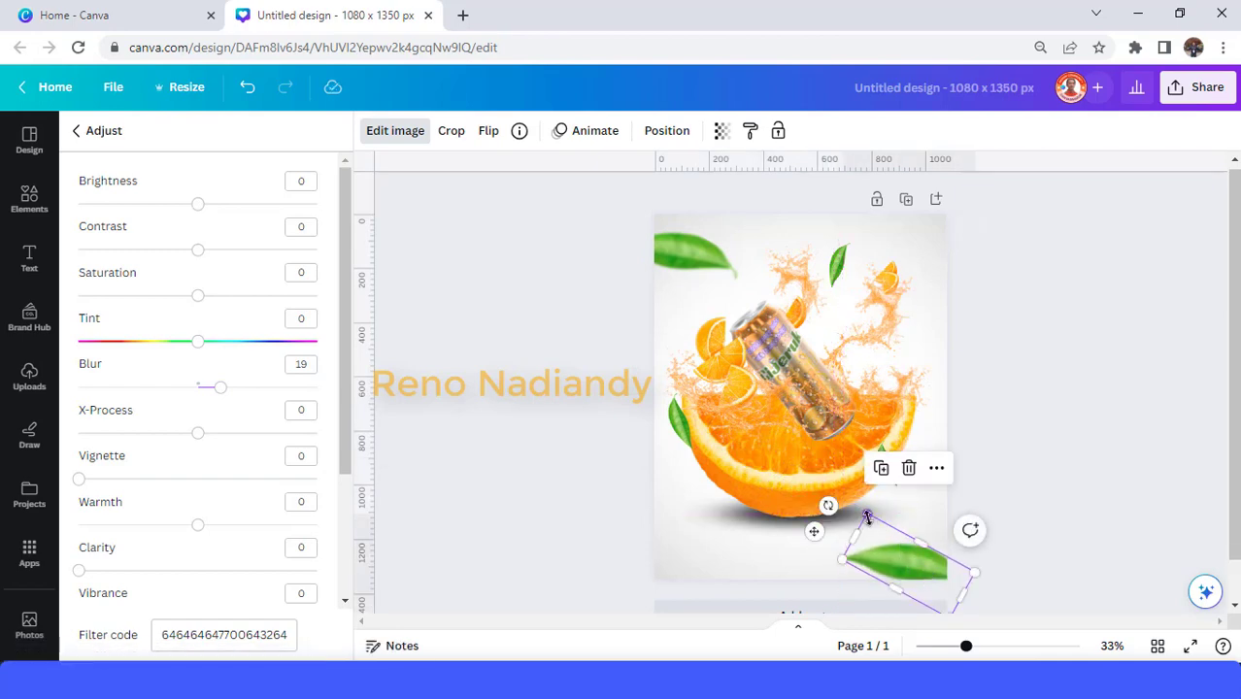
{"action": "left_click_drag", "start_coordinate": [867, 518], "coordinate": [837, 478]}
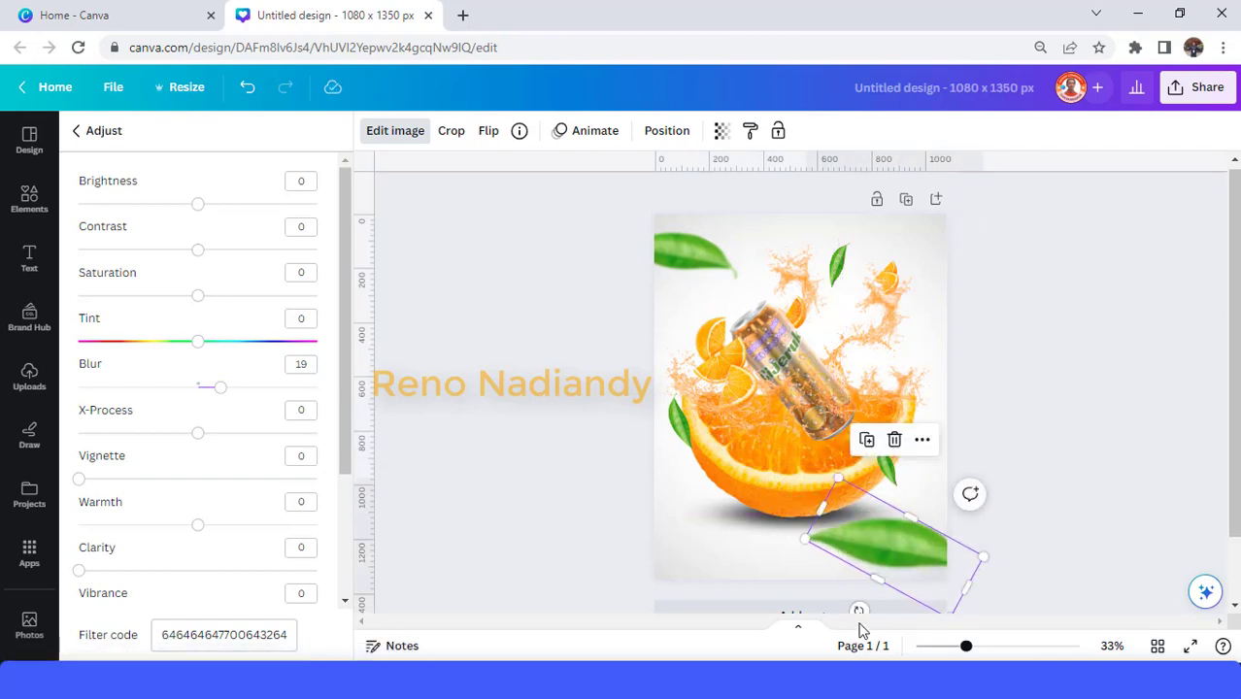
{"action": "left_click_drag", "start_coordinate": [859, 609], "coordinate": [898, 612]}
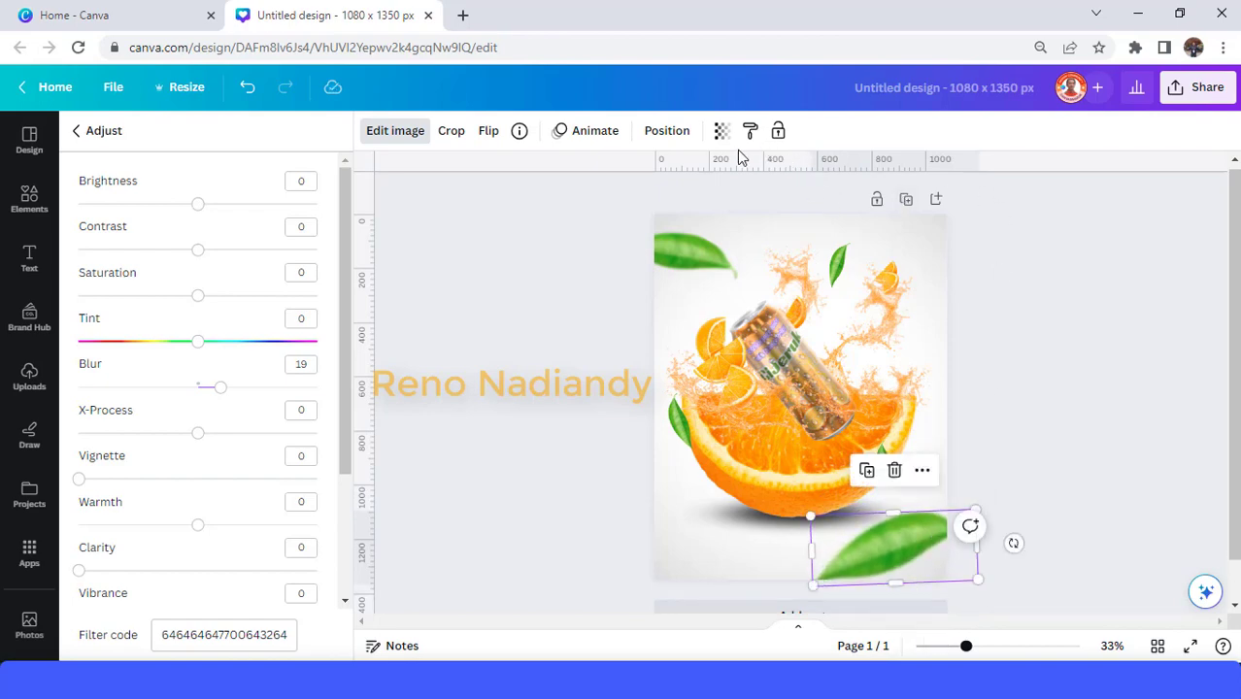
{"action": "left_click", "coordinate": [721, 130]}
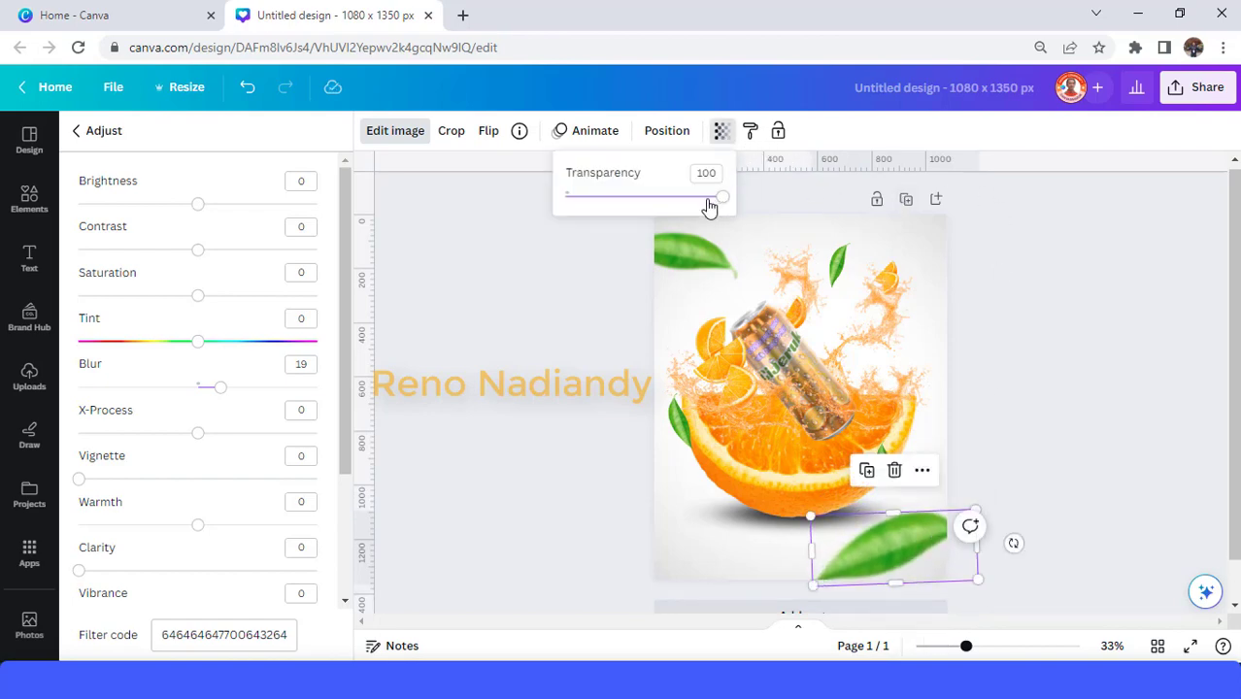
{"action": "left_click_drag", "start_coordinate": [710, 206], "coordinate": [699, 207]}
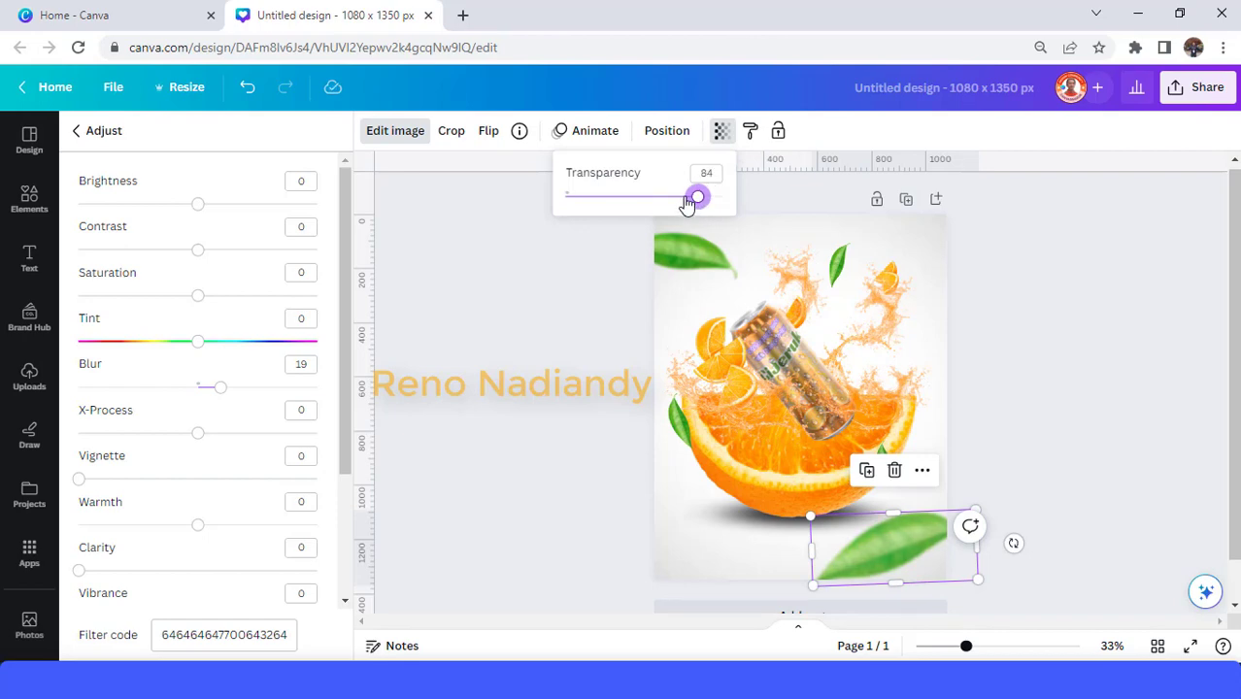
Rotate a blurred leaf to about 123° peeking in from the lower-left edge, then deselect
{"action": "left_click_drag", "start_coordinate": [931, 508], "coordinate": [935, 512]}
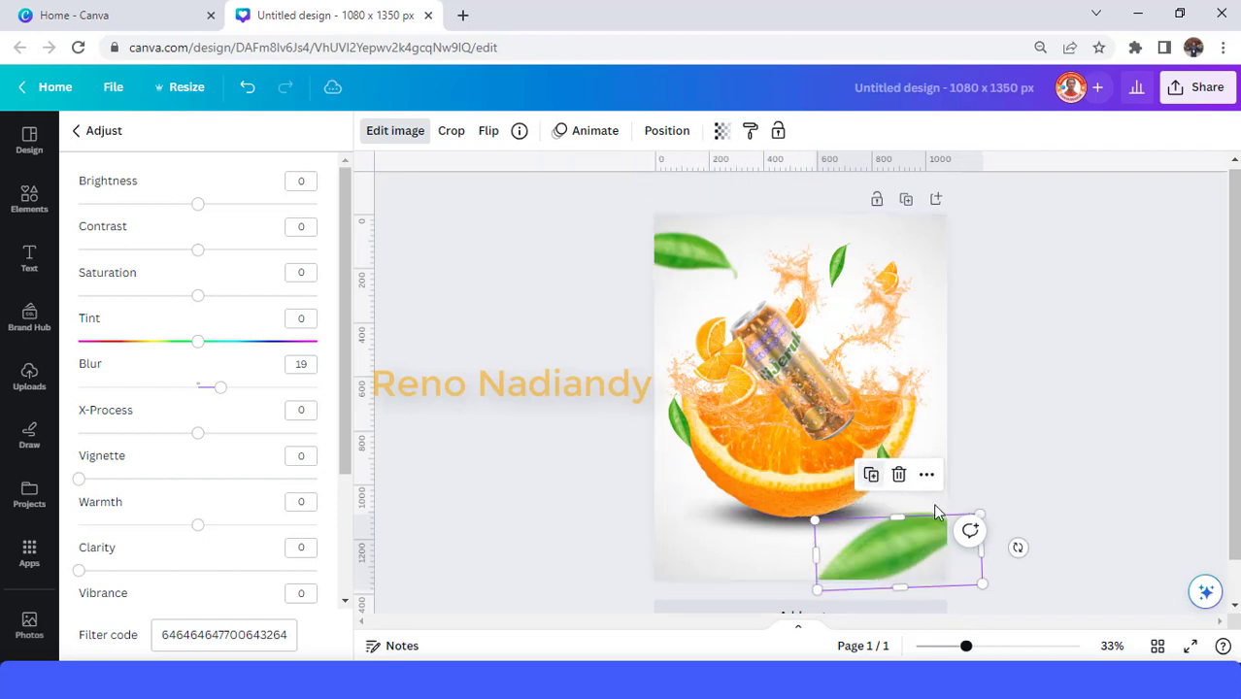
{"action": "left_click_drag", "start_coordinate": [1018, 547], "coordinate": [841, 659]}
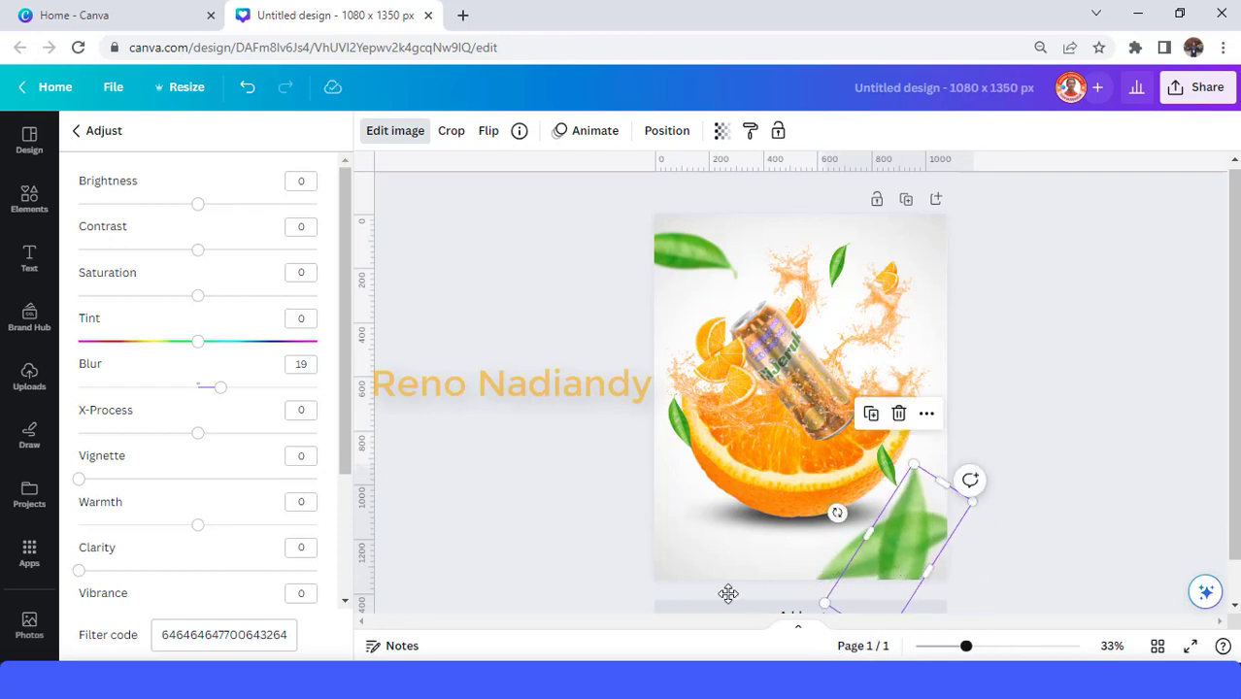
{"action": "left_click_drag", "start_coordinate": [729, 593], "coordinate": [673, 578]}
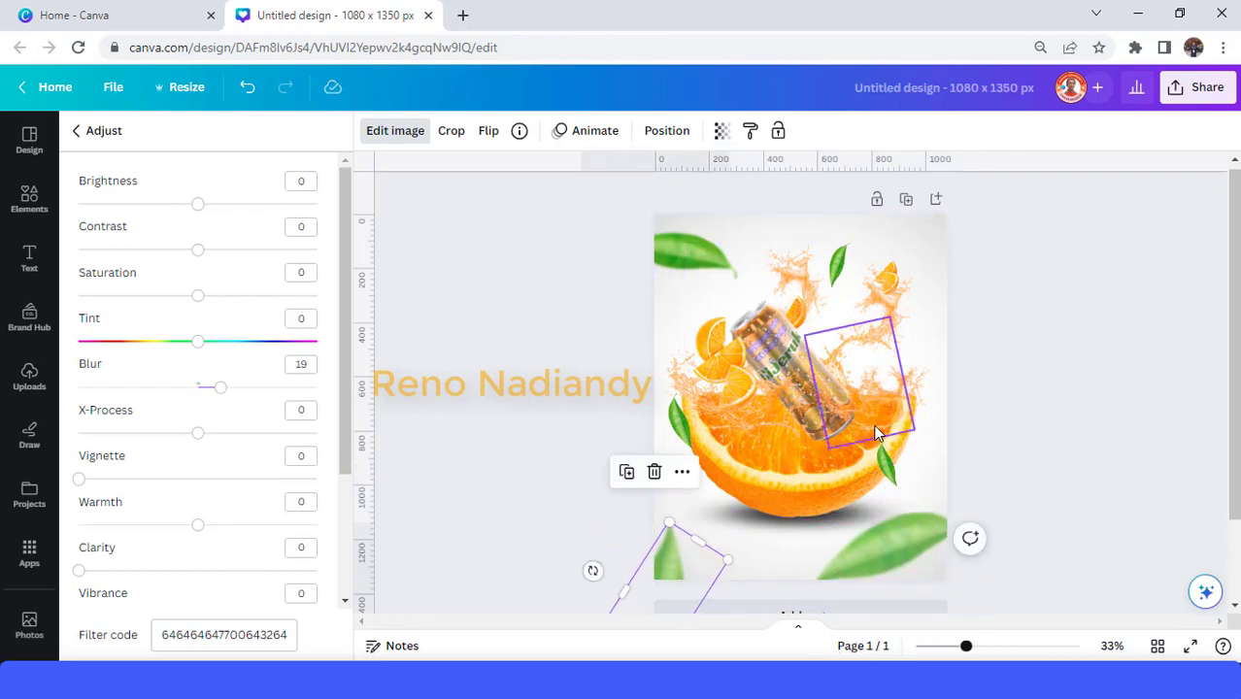
{"action": "key", "text": "Escape"}
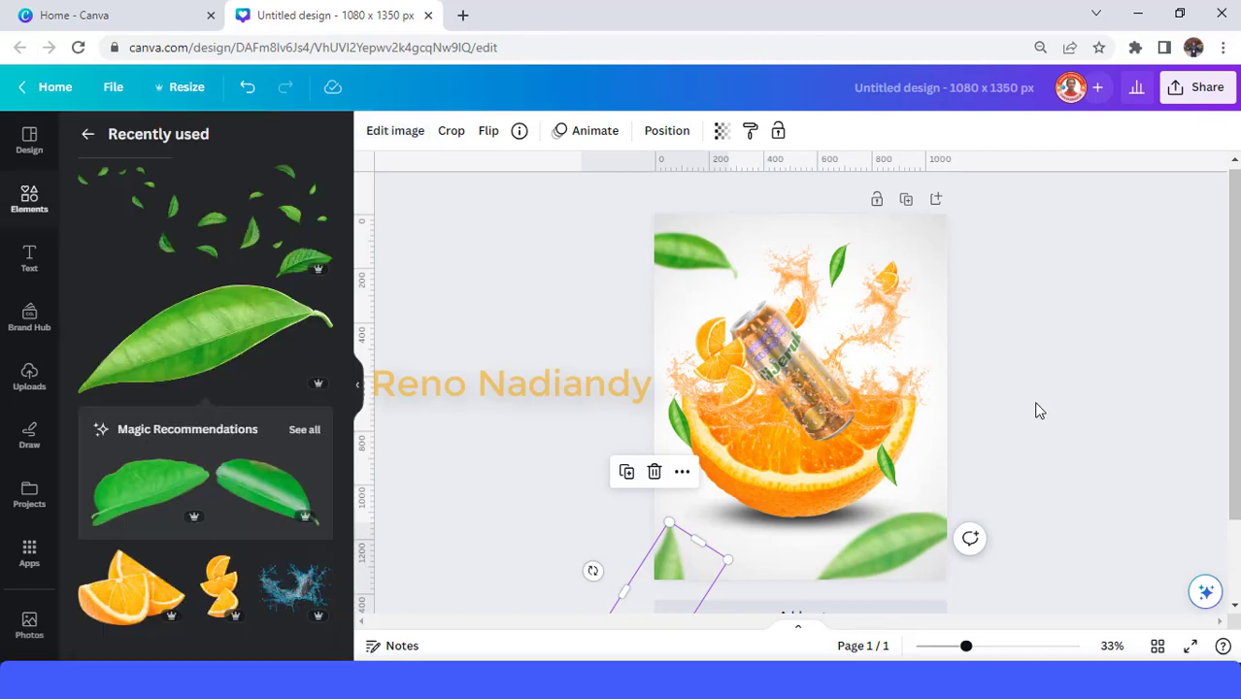
{"action": "left_click", "coordinate": [1036, 403]}
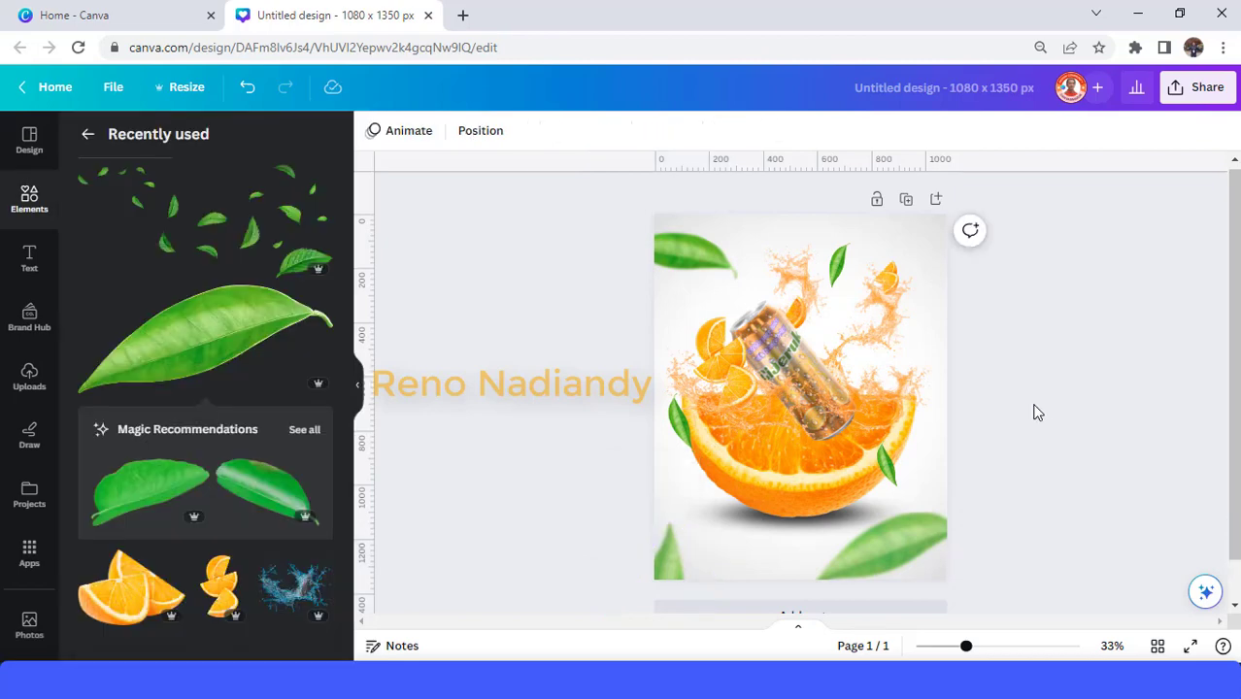